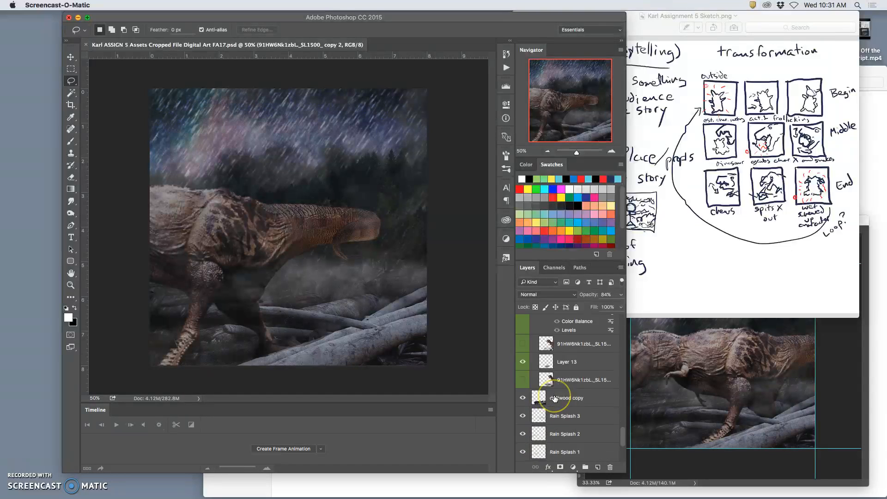
# Switch the visible rain from the Rain 1 group to Rain 3 and set the Rain Splash 3 layer's opacity to 52%
pyautogui.click(523, 372)
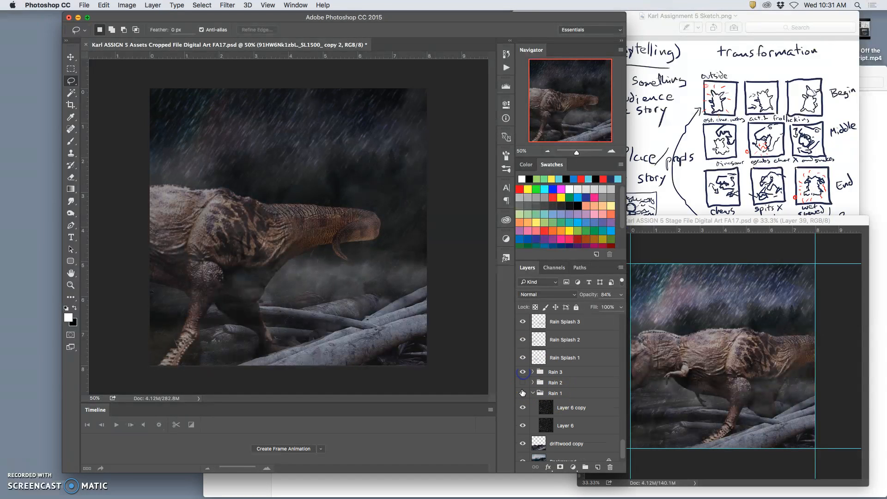
pyautogui.click(523, 393)
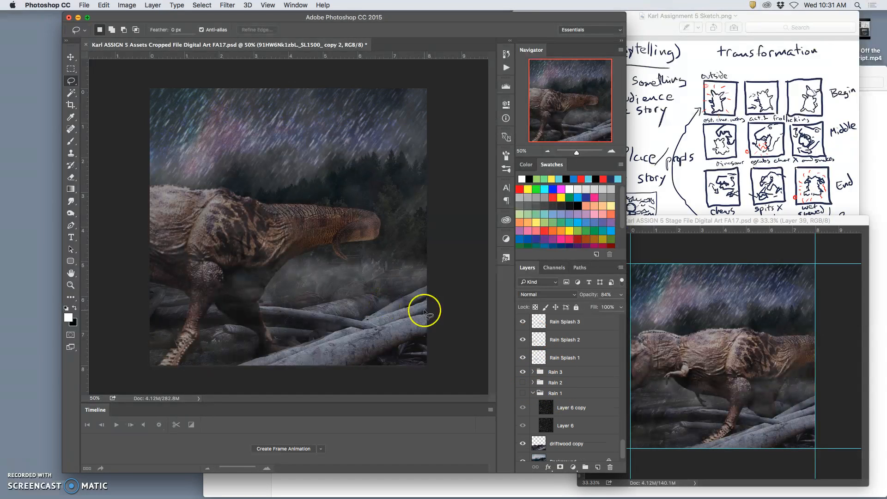
pyautogui.scroll(2, 569, 357)
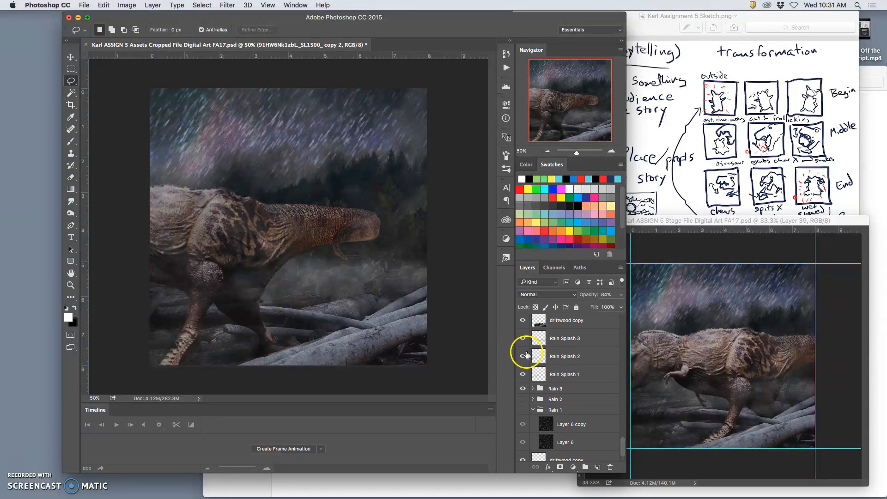
pyautogui.click(561, 340)
pyautogui.click(620, 295)
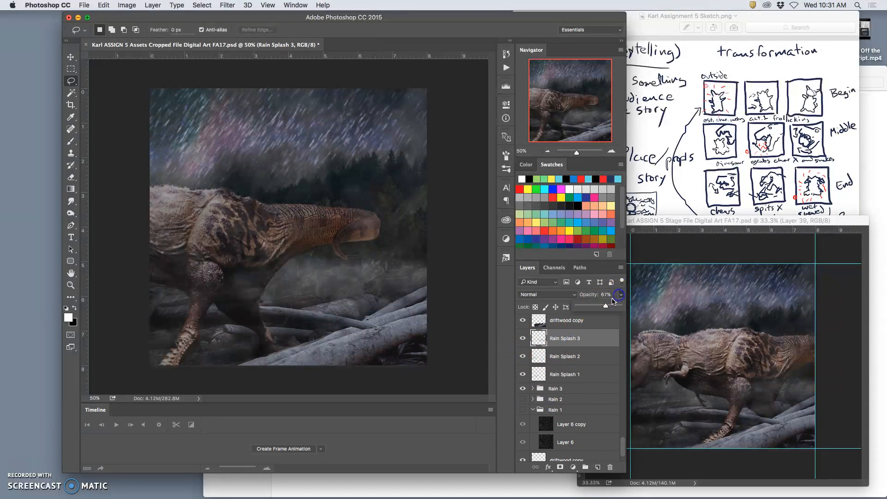
pyautogui.moveTo(601, 307); pyautogui.dragTo(599, 308)
# Stamp all visible layers into a new layer above OVERLAY LAYER and paste a copy of it into the Stage file
pyautogui.scroll(4, 565, 346)
pyautogui.scroll(10, 567, 347)
pyautogui.click(560, 387)
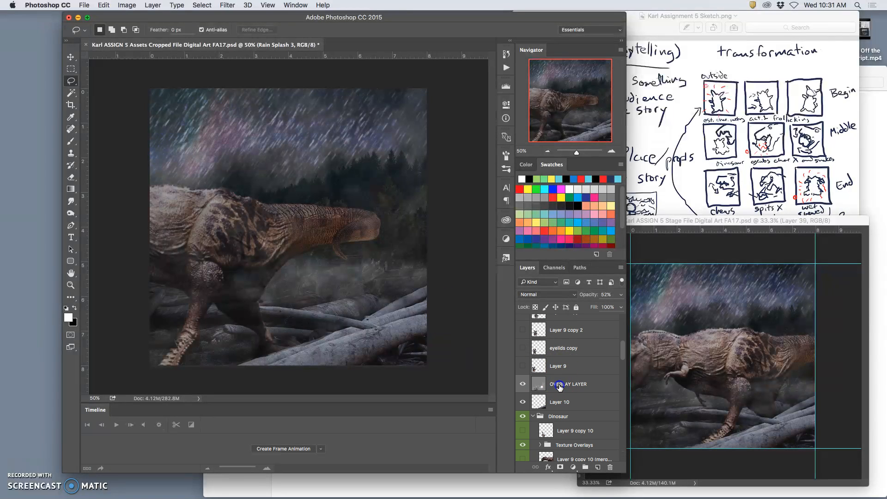
pyautogui.click(560, 386)
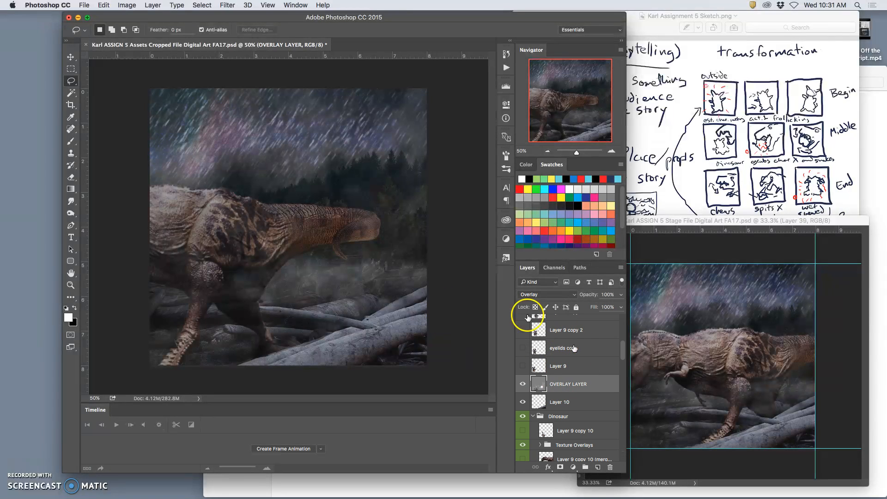
pyautogui.click(148, 7)
pyautogui.keyDown('alt'); pyautogui.click(165, 343); pyautogui.keyUp('alt')
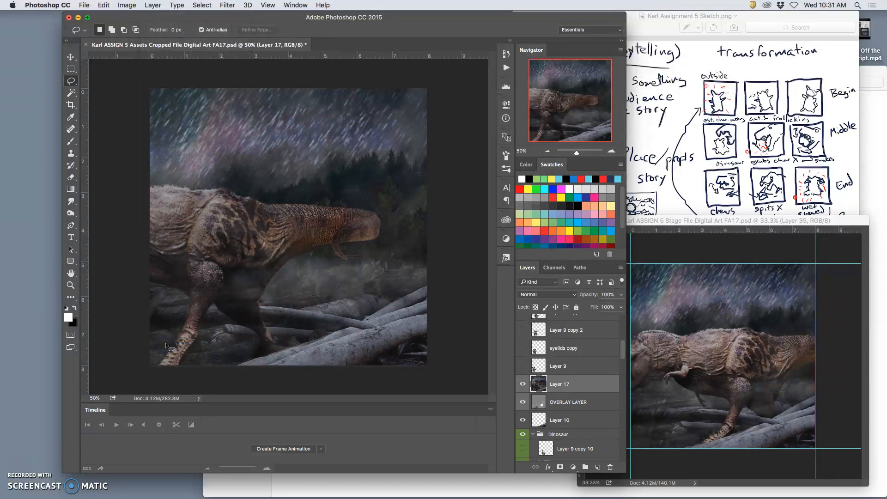
pyautogui.click(664, 341)
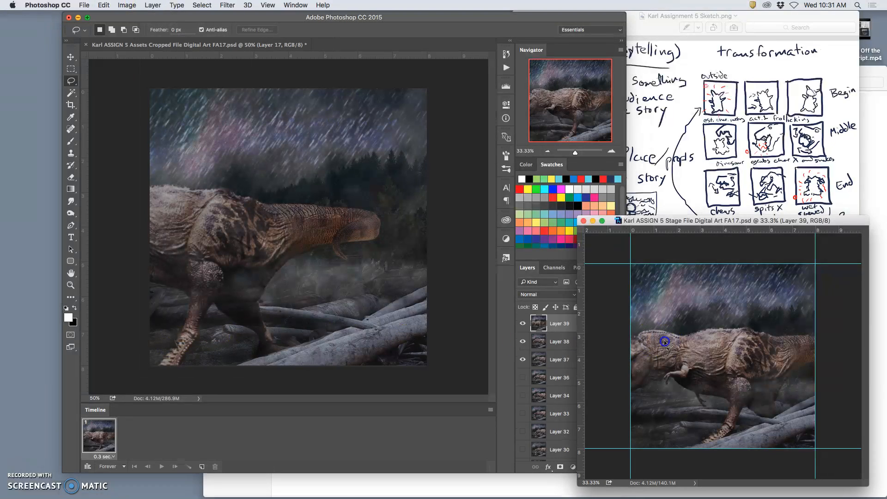
pyautogui.press('super+v')
# Toggle the visibility of the three newest Stage frames to compare the dinosaur's motion, leave them shown, and save the Stage file
pyautogui.click(523, 336)
pyautogui.click(522, 338)
pyautogui.click(523, 353)
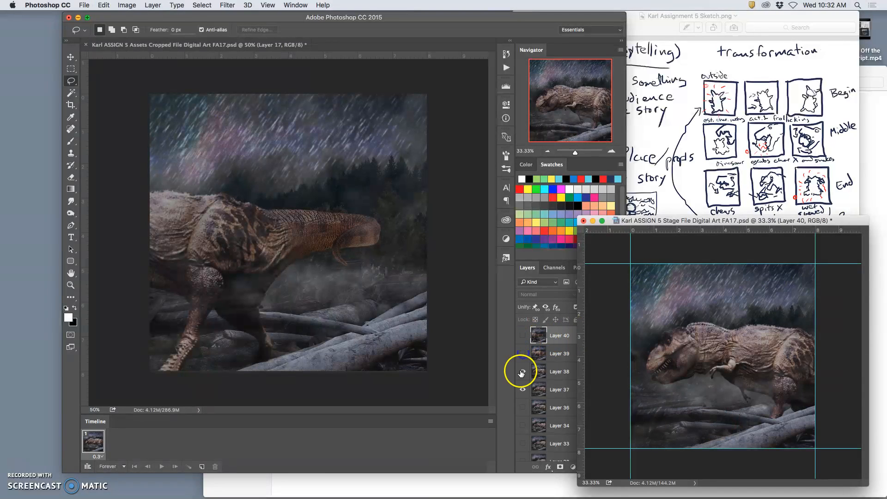
pyautogui.click(522, 372)
pyautogui.click(523, 373)
pyautogui.click(522, 354)
pyautogui.click(521, 337)
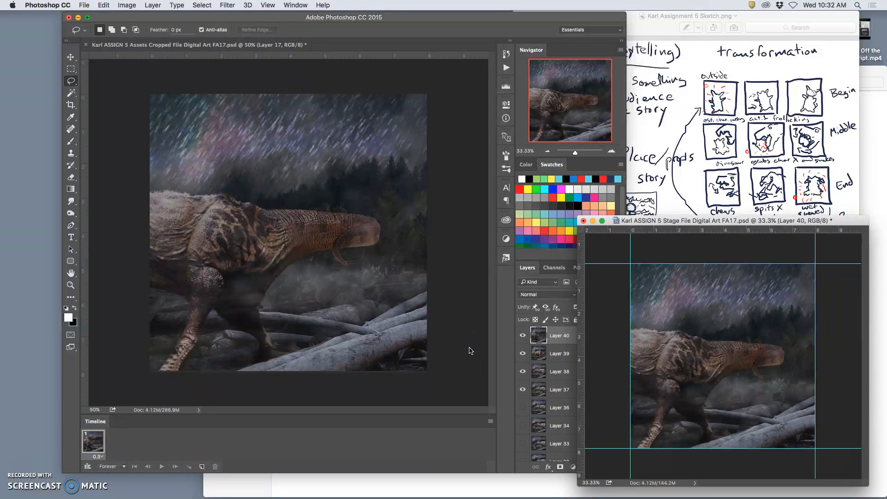
pyautogui.press('super+s')
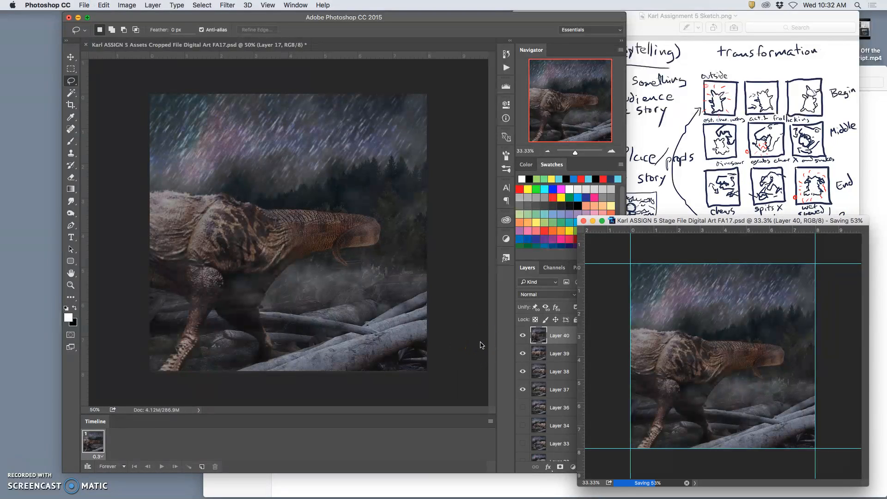
# Clear the selection in the Assets file and delete the stamped layer above OVERLAY LAYER
pyautogui.click(440, 327)
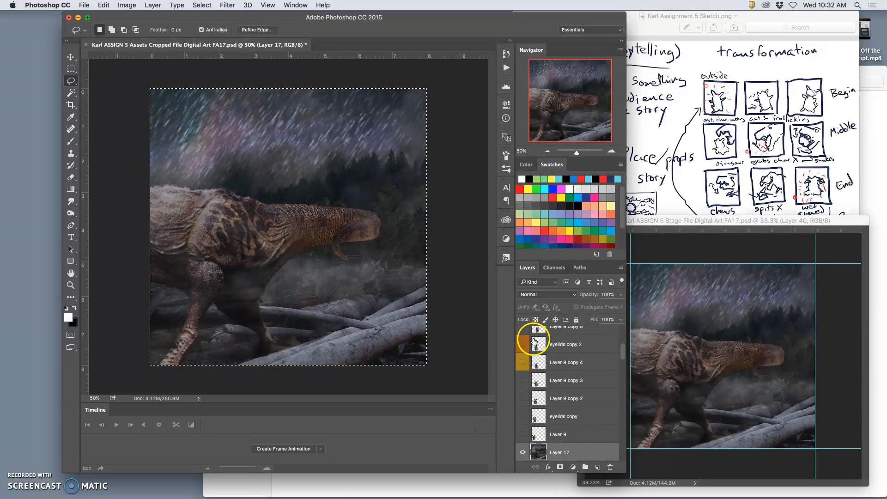
pyautogui.press('super+d')
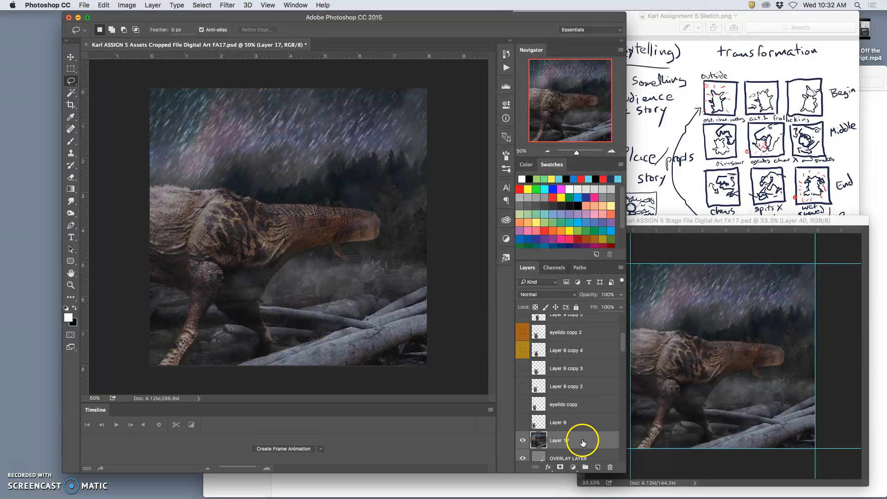
pyautogui.click(583, 458)
# Move the visible dinosaur layer about 2 inches left, partly off the canvas, and raise its opacity to 100%
pyautogui.scroll(-5, 589, 414)
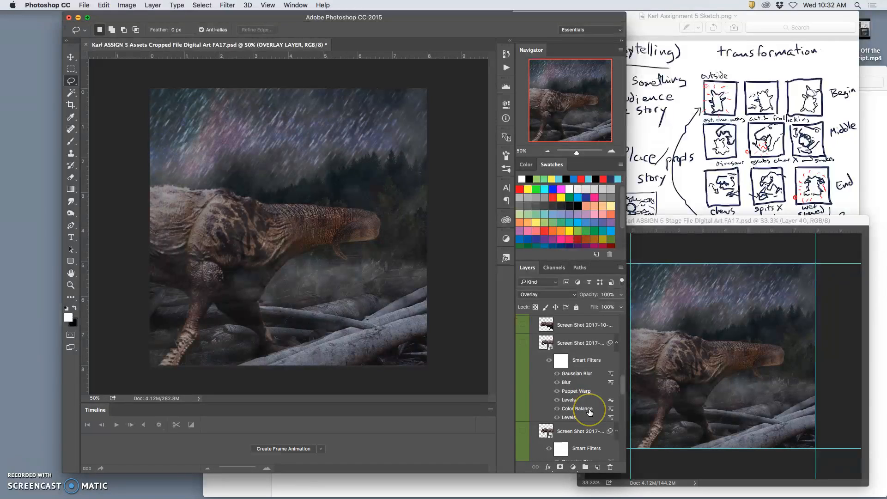
pyautogui.scroll(5, 590, 413)
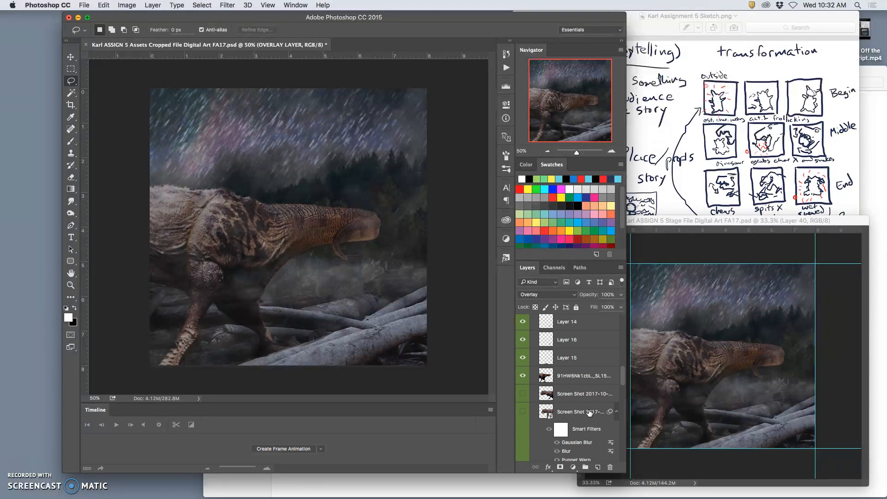
pyautogui.click(573, 380)
pyautogui.click(71, 57)
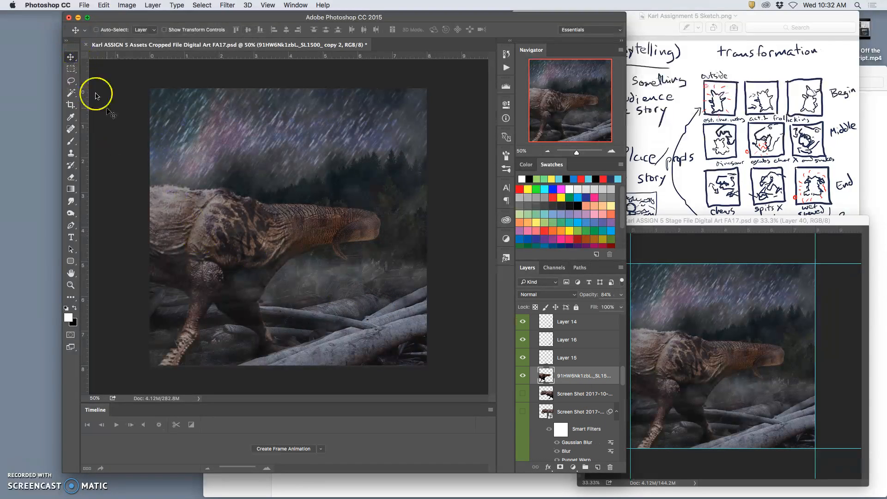
pyautogui.moveTo(208, 222); pyautogui.dragTo(134, 224)
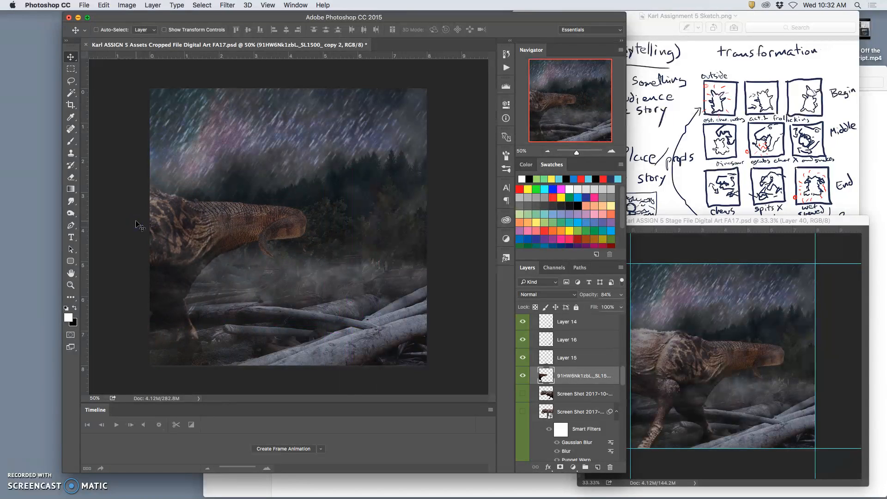
pyautogui.click(621, 295)
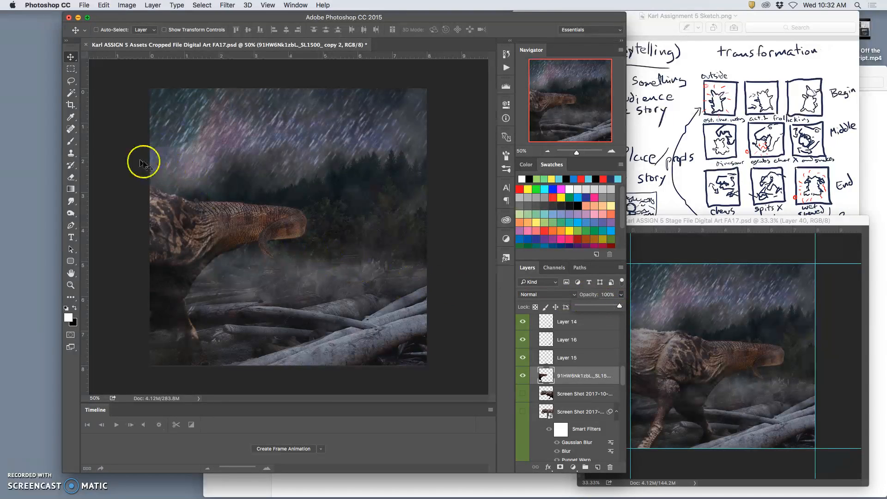
# Lightly erase over the tip of the dinosaur's tail with the Eraser at 5% opacity
pyautogui.click(71, 177)
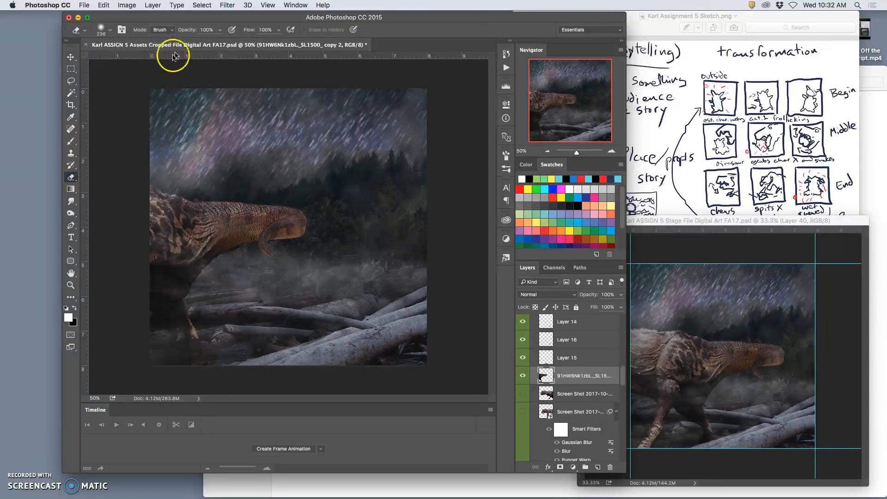
pyautogui.click(219, 30)
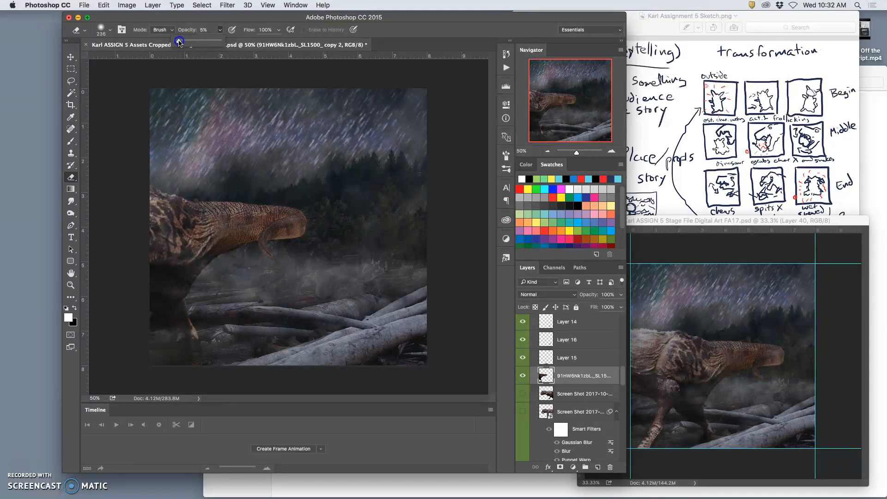
pyautogui.moveTo(297, 217)
pyautogui.mouseDown()
pyautogui.moveTo(255, 238)
pyautogui.moveTo(310, 216)
pyautogui.moveTo(219, 217)
pyautogui.moveTo(283, 209)
pyautogui.moveTo(227, 219)
pyautogui.moveTo(242, 235)
pyautogui.moveTo(267, 236)
pyautogui.moveTo(279, 217)
pyautogui.moveTo(240, 229)
pyautogui.moveTo(284, 239)
pyautogui.mouseUp()
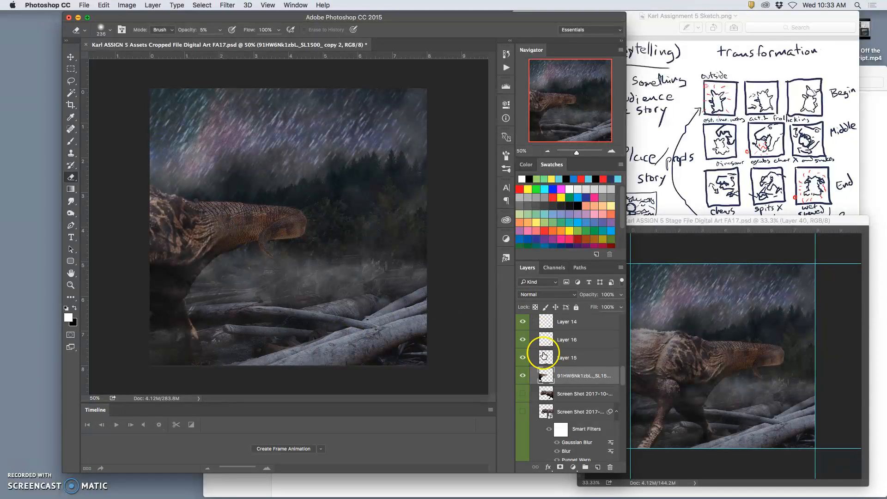
# Start Puppet Warp on the dinosaur layer and place pins on its feet and along the top of the tail
pyautogui.click(103, 5)
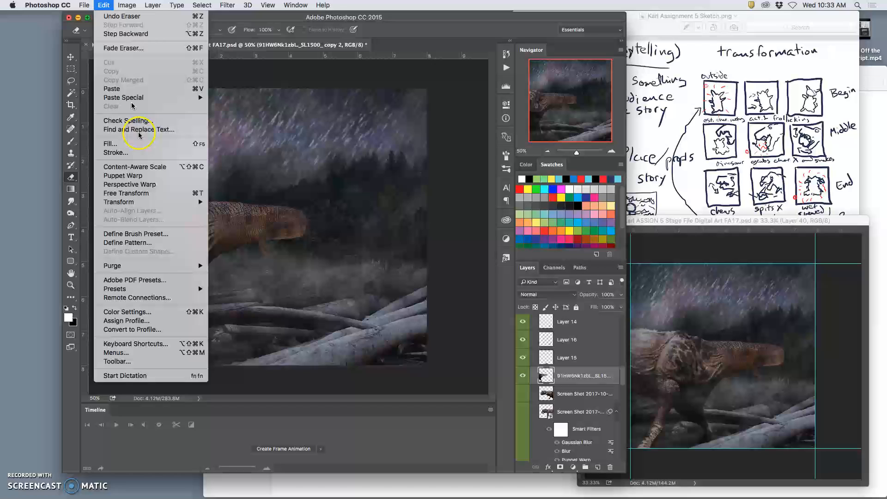
pyautogui.click(142, 177)
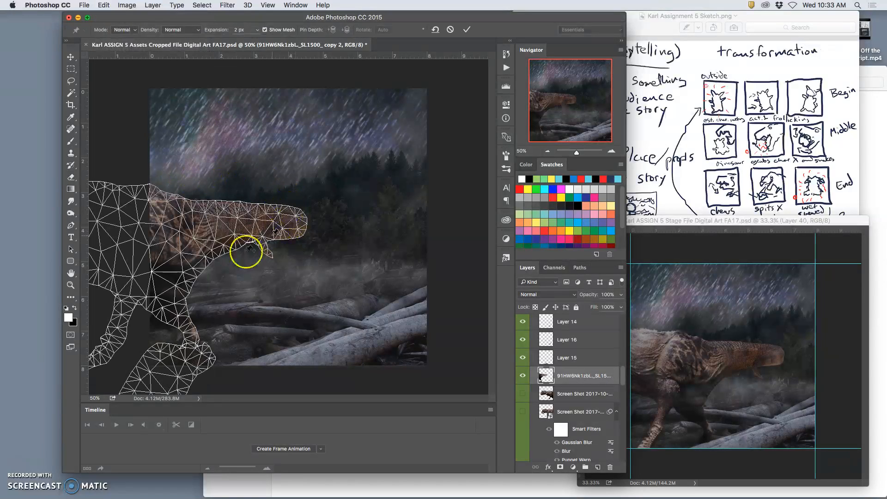
pyautogui.click(165, 363)
pyautogui.click(115, 346)
pyautogui.click(236, 202)
pyautogui.click(214, 201)
pyautogui.click(191, 200)
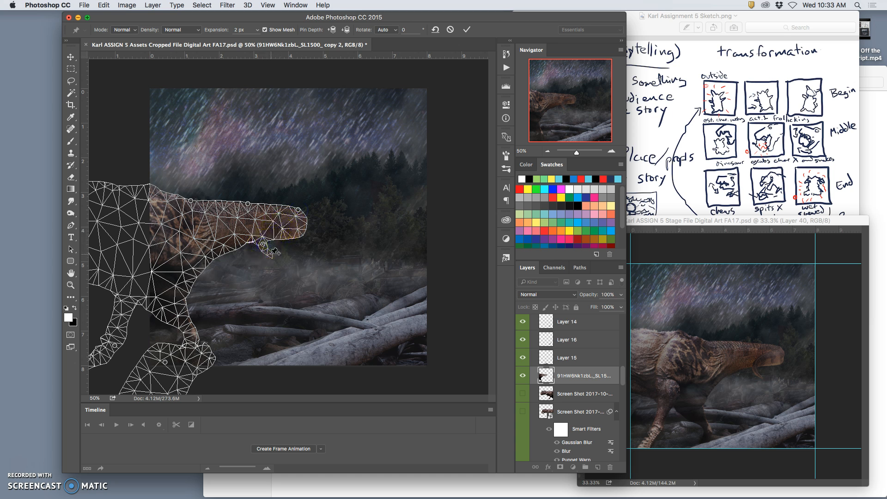
# Bend the dinosaur's tail tip downward, shift the hanging piece and the upper leg slightly, and apply the warp
pyautogui.click(248, 203)
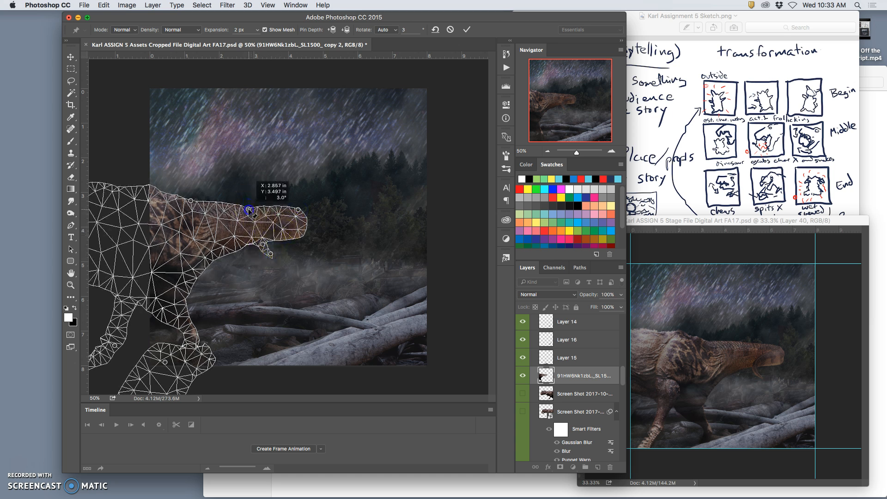
pyautogui.moveTo(248, 204); pyautogui.dragTo(248, 201)
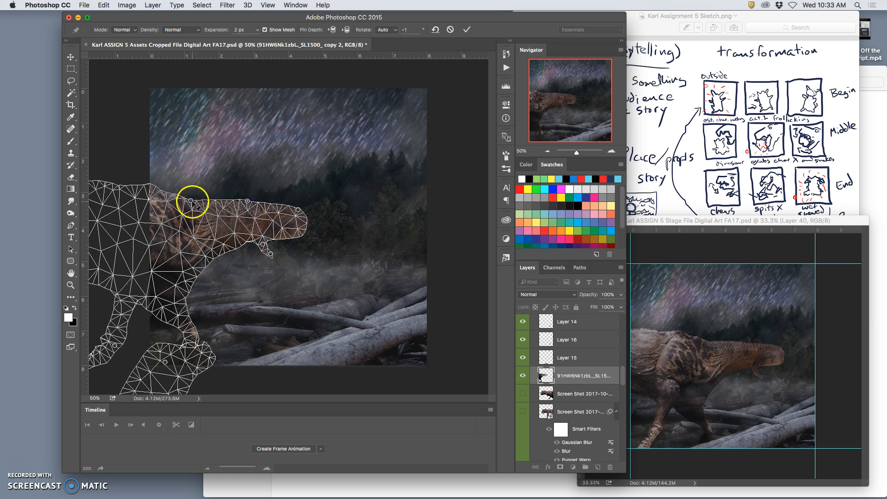
pyautogui.click(298, 211)
pyautogui.moveTo(298, 210); pyautogui.dragTo(298, 221)
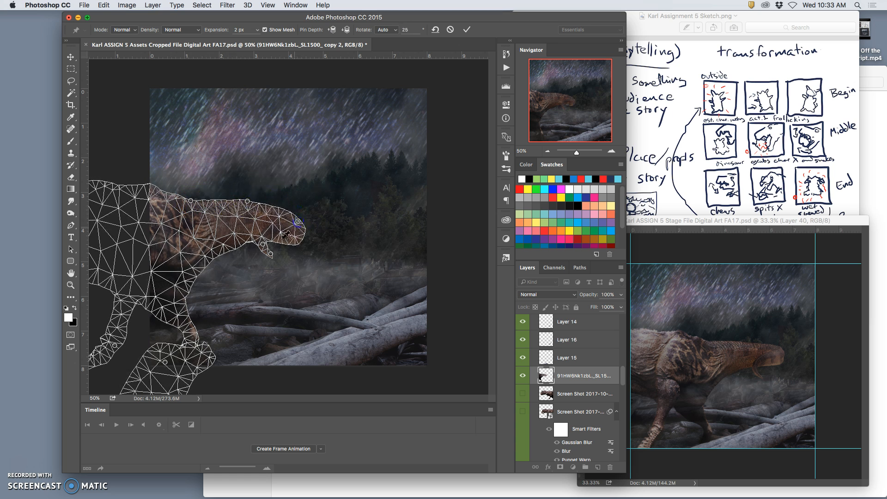
pyautogui.moveTo(262, 245); pyautogui.dragTo(267, 259)
pyautogui.click(211, 270)
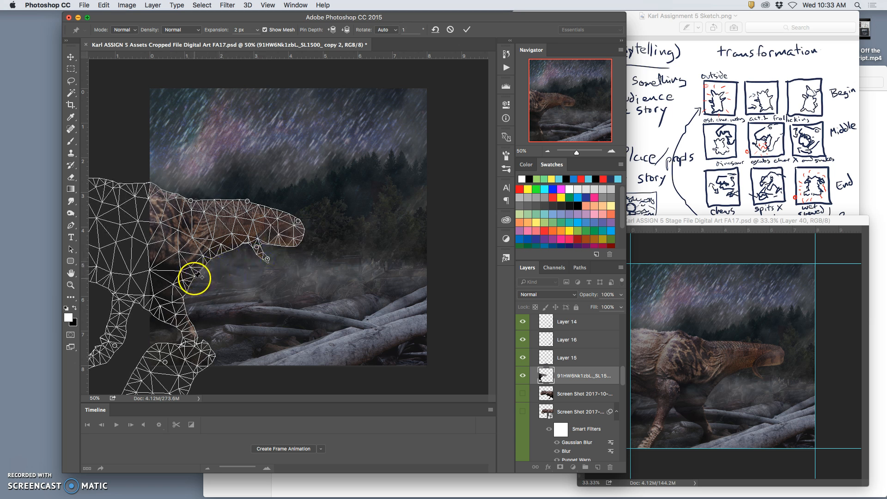
pyautogui.click(192, 277)
pyautogui.moveTo(197, 283); pyautogui.dragTo(192, 279)
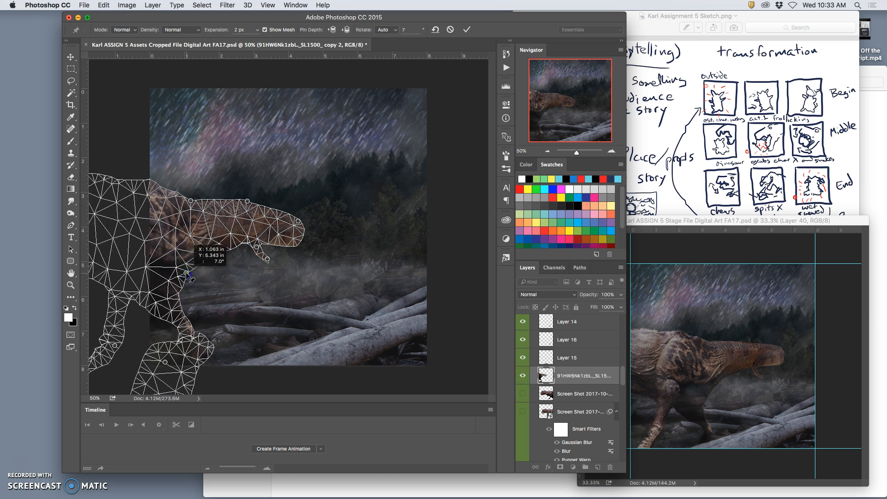
pyautogui.press('Return')
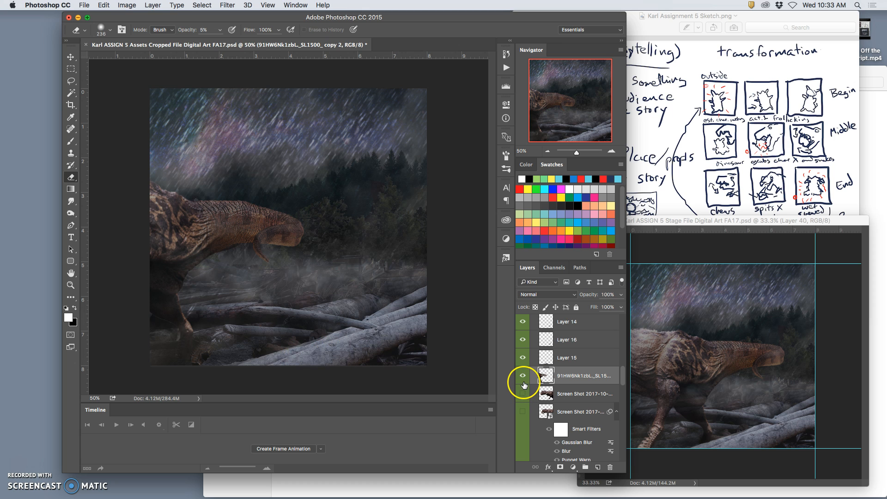
# Compare the warped dinosaur with the Screen Shot layer below it, hide that layer again, and lightly erase around the rear foot
pyautogui.click(523, 395)
pyautogui.click(522, 377)
pyautogui.click(523, 378)
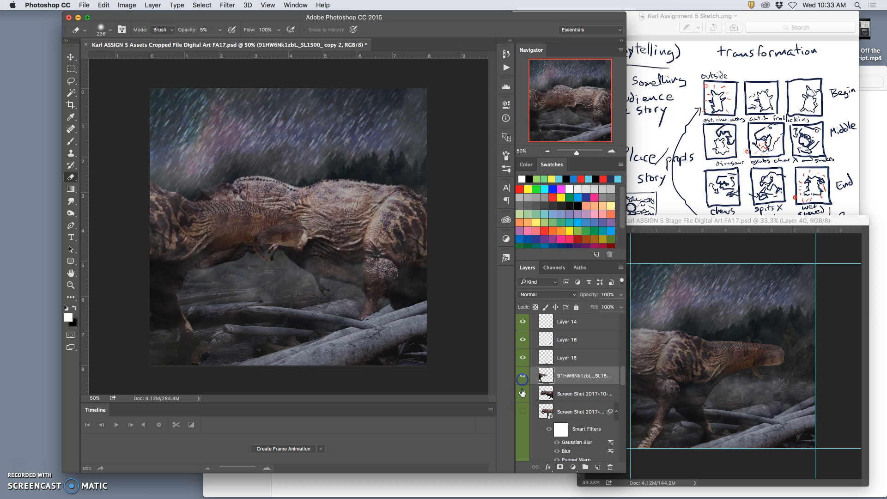
pyautogui.click(523, 395)
pyautogui.click(523, 393)
pyautogui.click(522, 394)
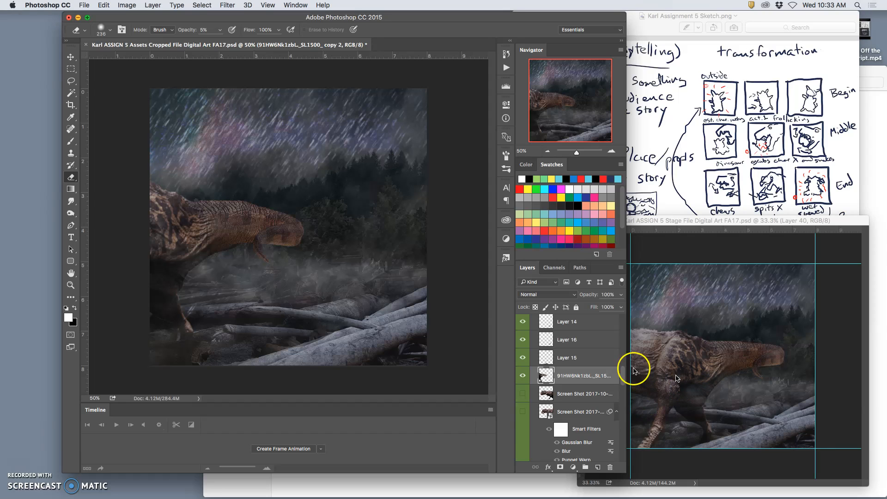
pyautogui.moveTo(224, 346)
pyautogui.mouseDown()
pyautogui.moveTo(216, 372)
pyautogui.moveTo(283, 372)
pyautogui.moveTo(342, 357)
pyautogui.moveTo(222, 348)
pyautogui.mouseUp()
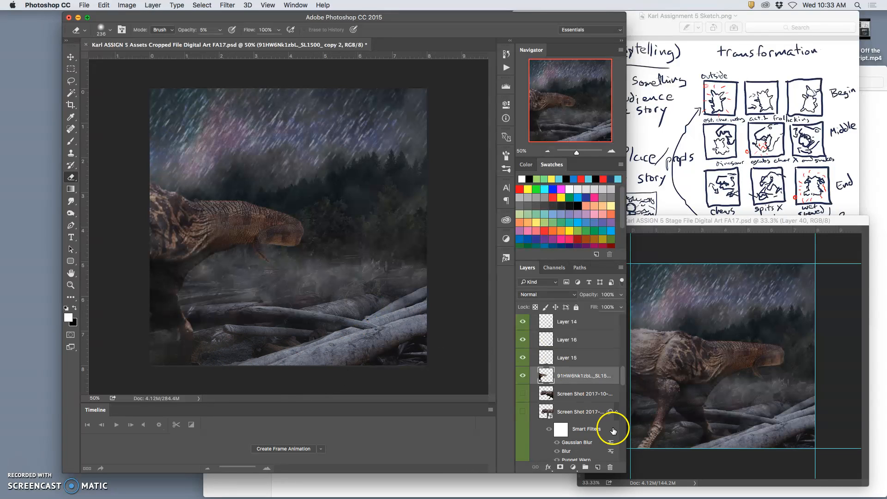
# Show the Rain 2 group and hide the Rain 3 group for the next frame
pyautogui.scroll(-3, 605, 430)
pyautogui.scroll(-3, 605, 431)
pyautogui.scroll(-5, 602, 430)
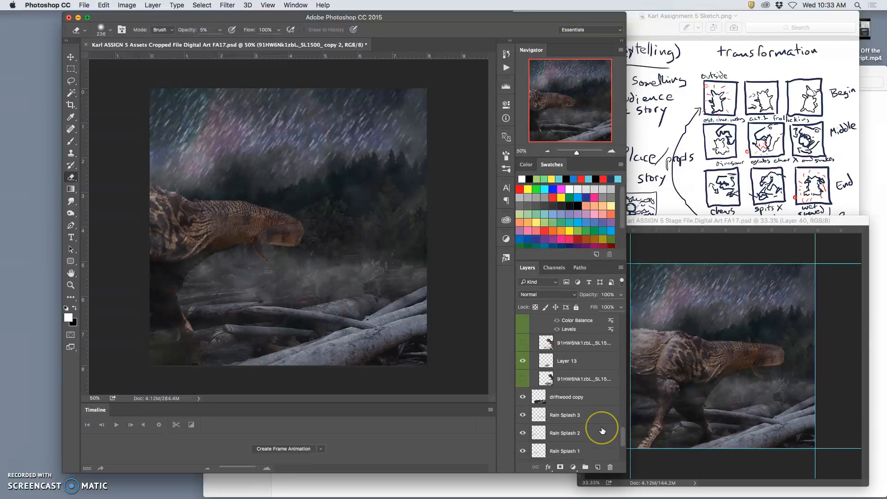
pyautogui.click(524, 382)
pyautogui.click(523, 371)
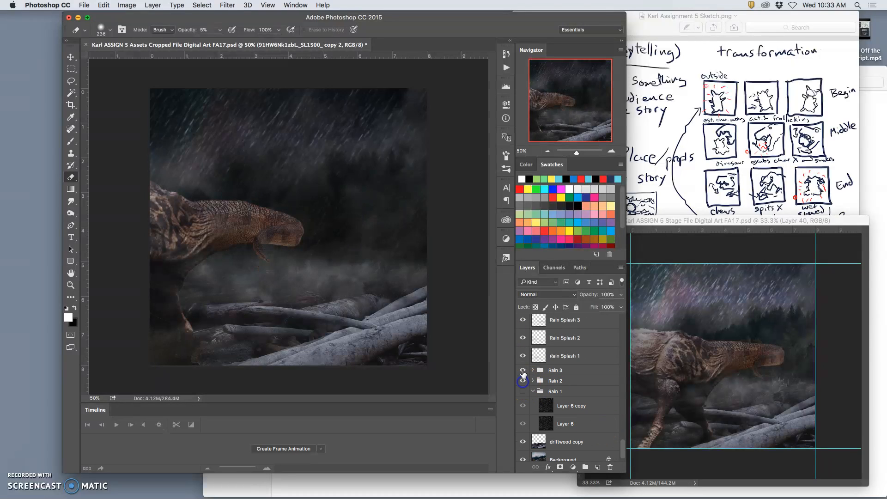
# Lower the opacity of Layer 6 copy 2 in the Rain 2 group to 36%
pyautogui.click(564, 356)
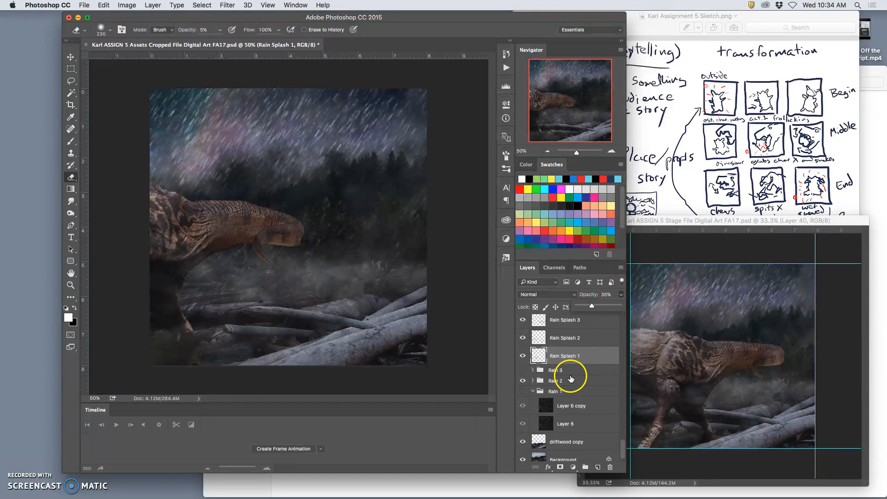
pyautogui.click(533, 382)
pyautogui.click(573, 395)
pyautogui.click(620, 296)
pyautogui.moveTo(599, 306); pyautogui.dragTo(593, 307)
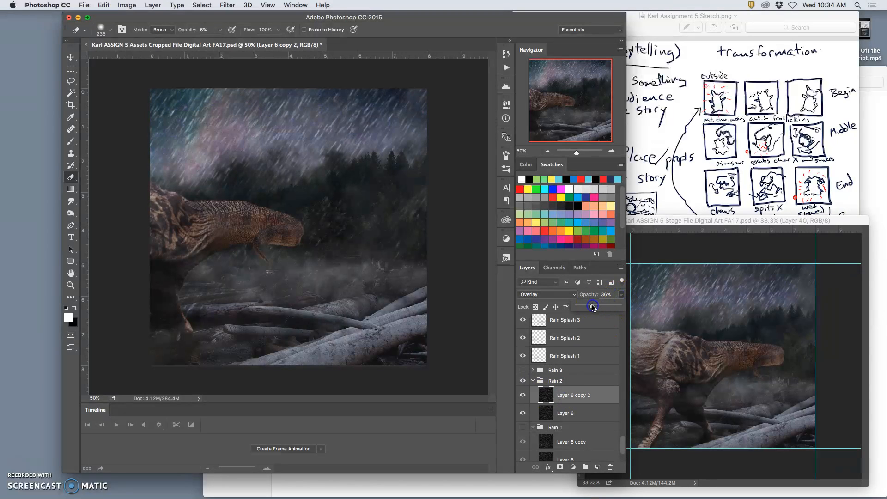
# Make a merged copy of the whole canvas above OVERLAY LAYER and paste it into the Stage file as a new layer
pyautogui.scroll(-3, 590, 427)
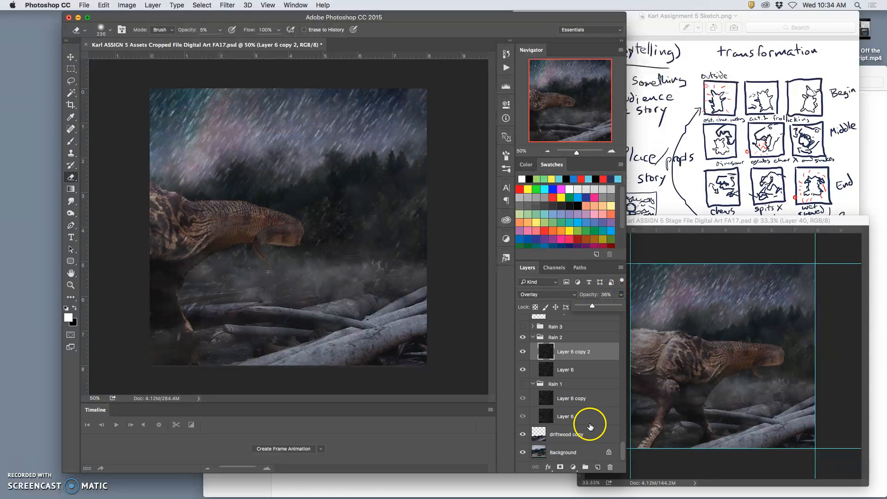
pyautogui.scroll(10, 575, 377)
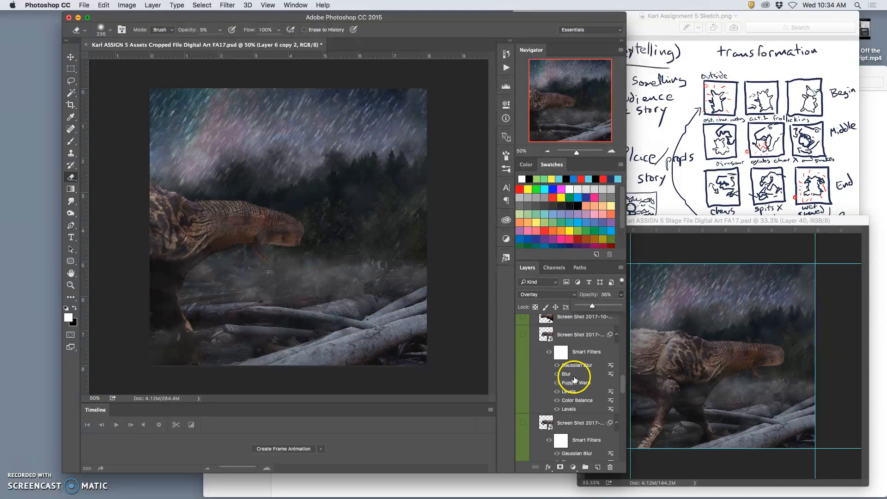
pyautogui.scroll(3, 574, 377)
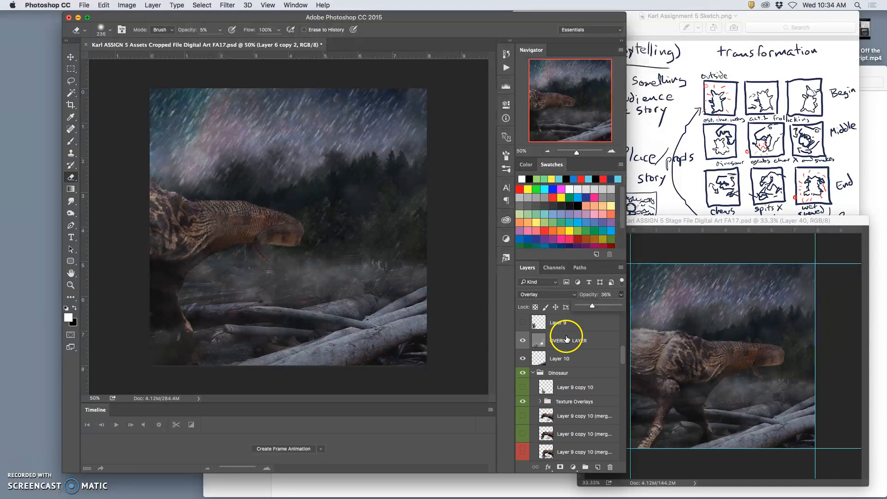
pyautogui.click(563, 342)
pyautogui.moveTo(444, 361)
pyautogui.mouseDown()
pyautogui.moveTo(414, 351)
pyautogui.moveTo(423, 344)
pyautogui.mouseUp()
pyautogui.moveTo(153, 5); pyautogui.dragTo(181, 347)
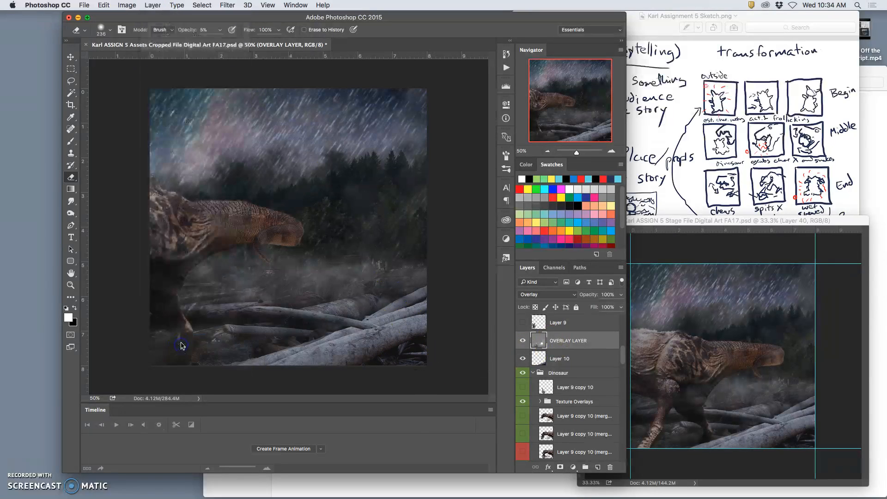
pyautogui.press('super+a')
pyautogui.click(684, 374)
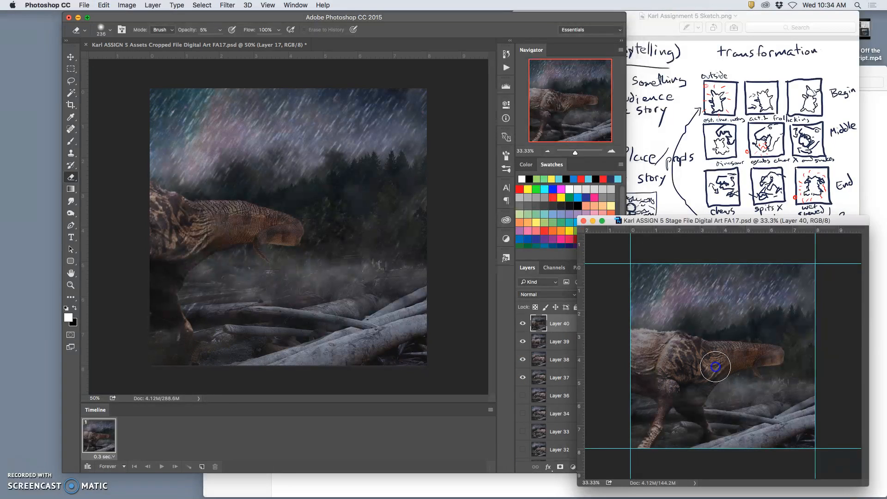
pyautogui.press('super+v')
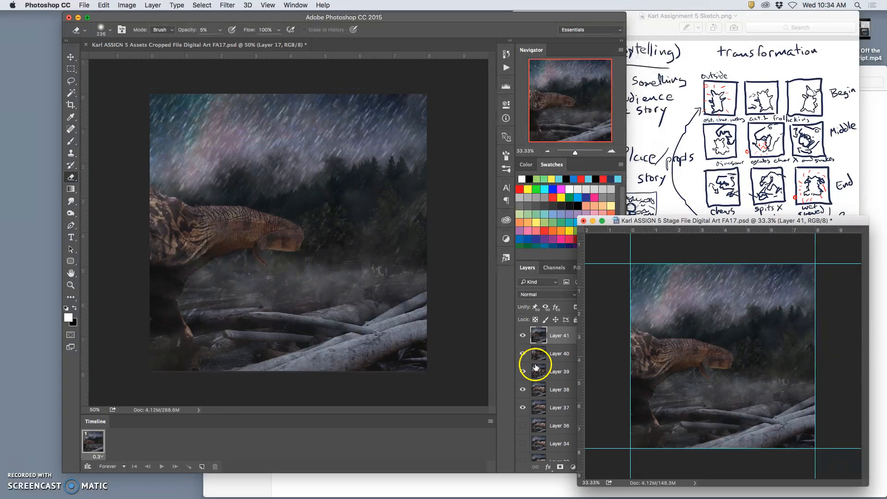
# Toggle the visibility of Layer 41 in the Stage file to compare the new frame with the previous one
pyautogui.click(524, 336)
pyautogui.click(523, 339)
pyautogui.click(524, 339)
pyautogui.click(524, 338)
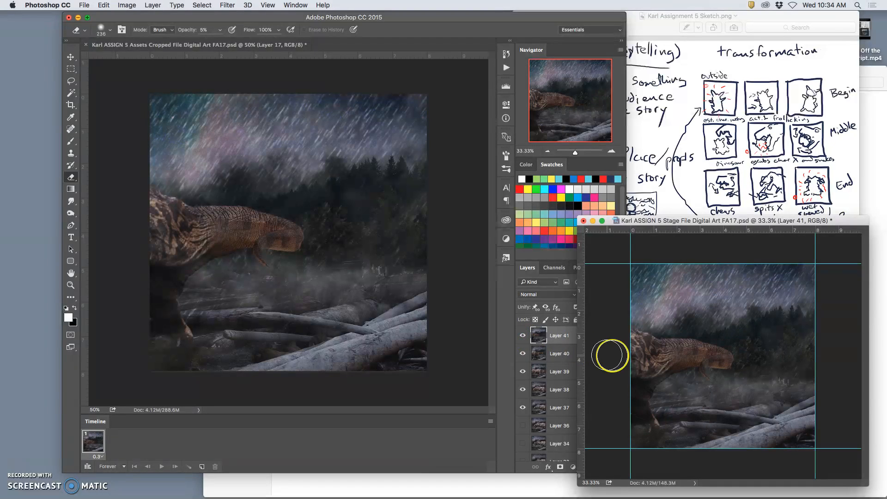
# Return to the Assets file, clear the selection and delete the merged Layer 17
pyautogui.click(298, 68)
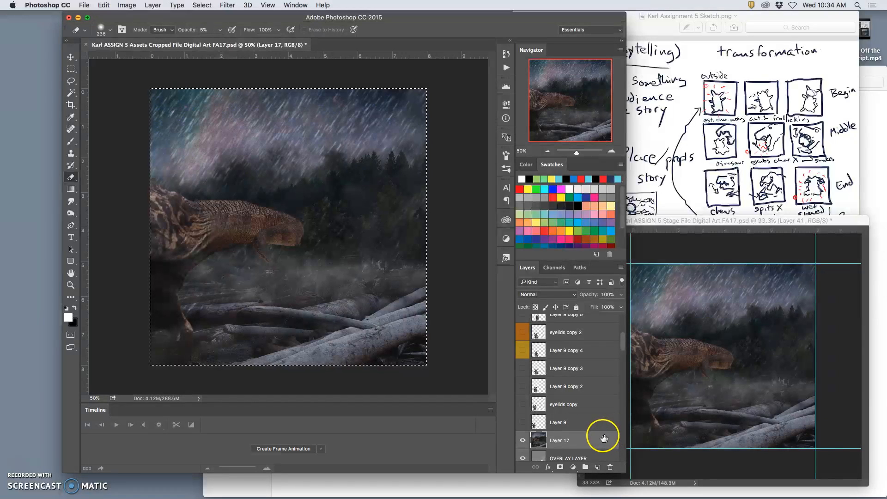
pyautogui.press('cmd+d')
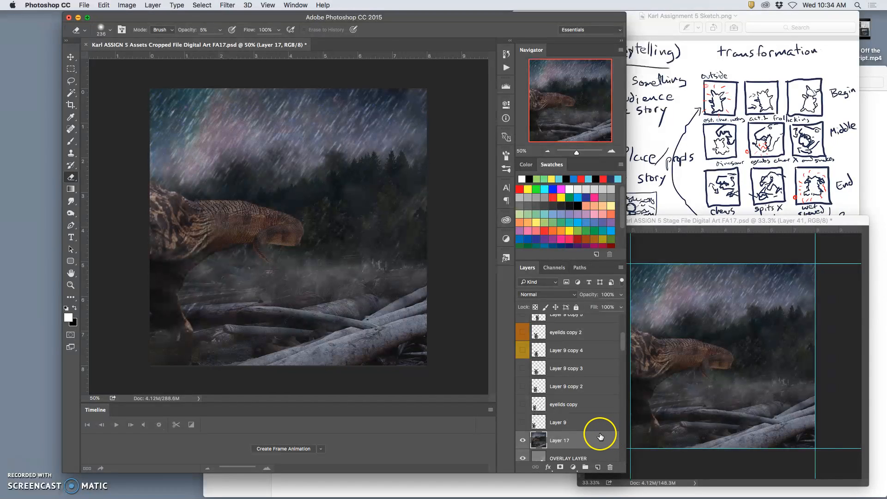
pyautogui.press('Delete')
pyautogui.scroll(-4, 560, 394)
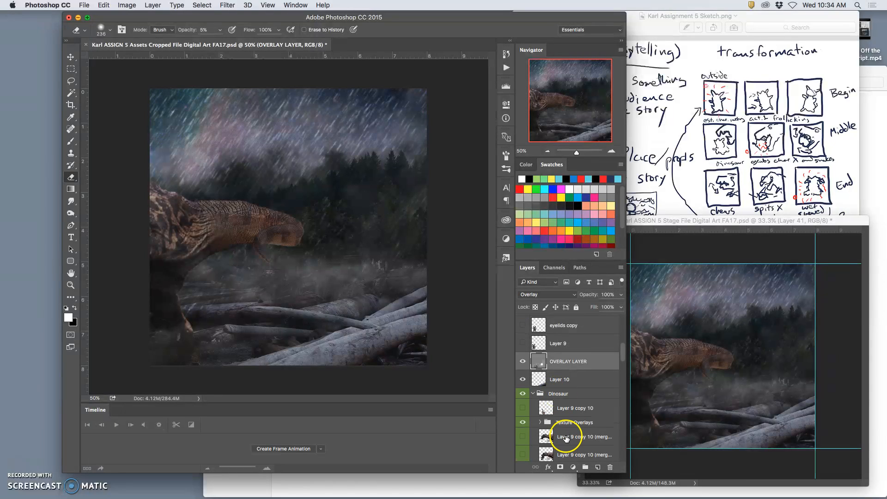
# Move the 91HW6Nk1zbL dinosaur layer left and slightly down until only the tail end remains on the canvas
pyautogui.scroll(-6, 565, 438)
pyautogui.scroll(-3, 564, 434)
pyautogui.scroll(1, 564, 431)
pyautogui.click(564, 369)
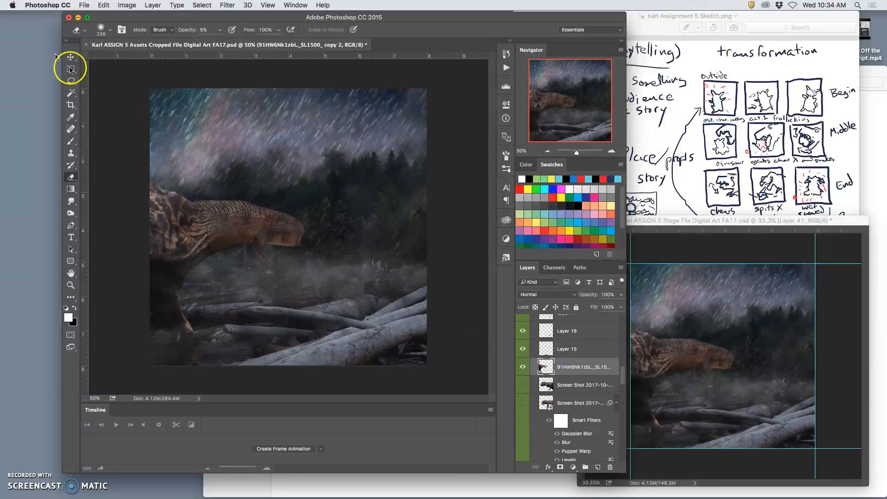
pyautogui.click(70, 57)
pyautogui.moveTo(229, 232); pyautogui.dragTo(132, 242)
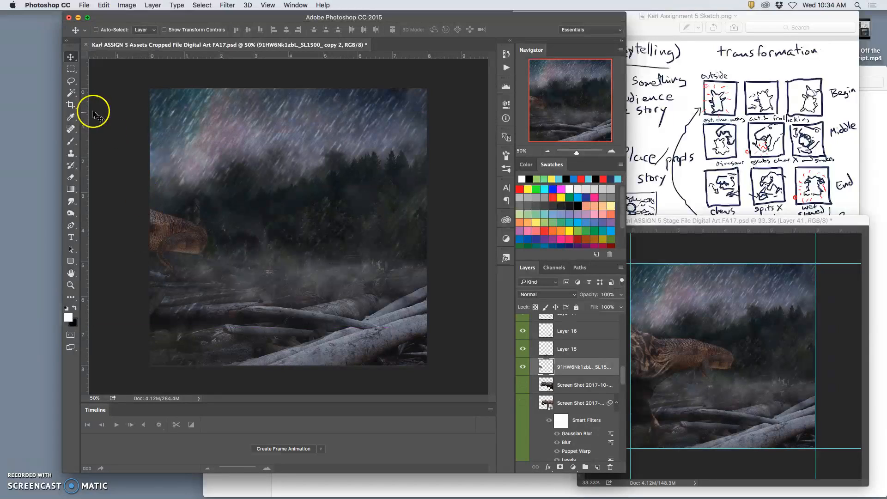
# Start Puppet Warp on the dinosaur layer and place pins on top of the tail and on the small hanging piece
pyautogui.click(73, 85)
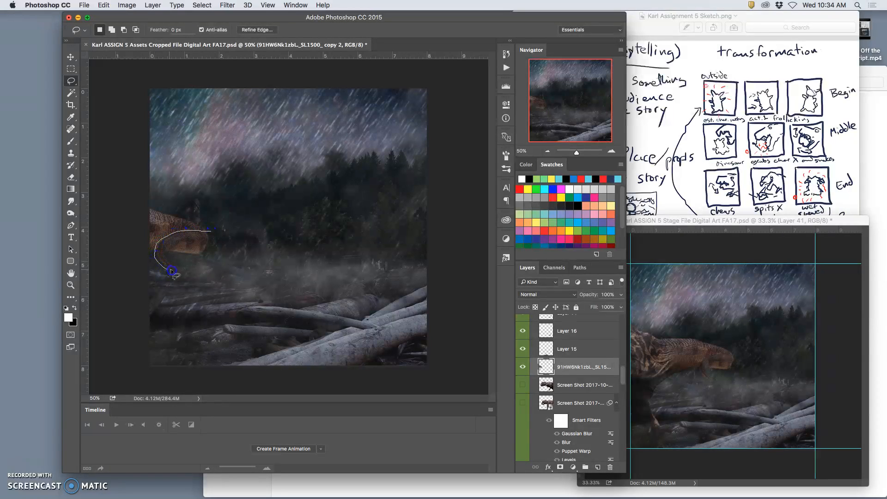
pyautogui.click(214, 252)
pyautogui.click(101, 6)
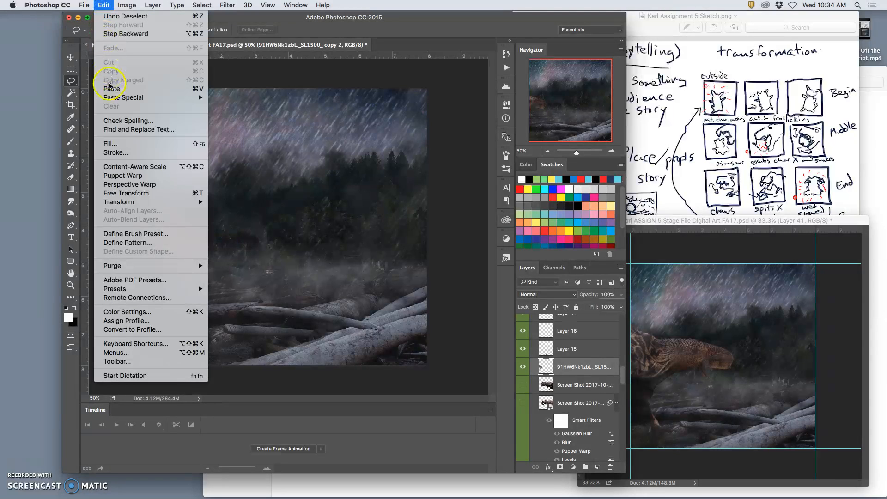
pyautogui.click(134, 175)
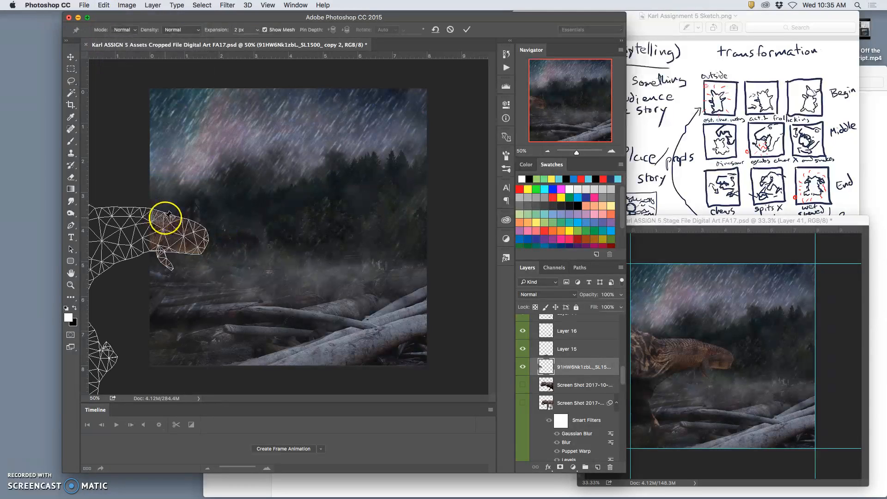
pyautogui.click(141, 209)
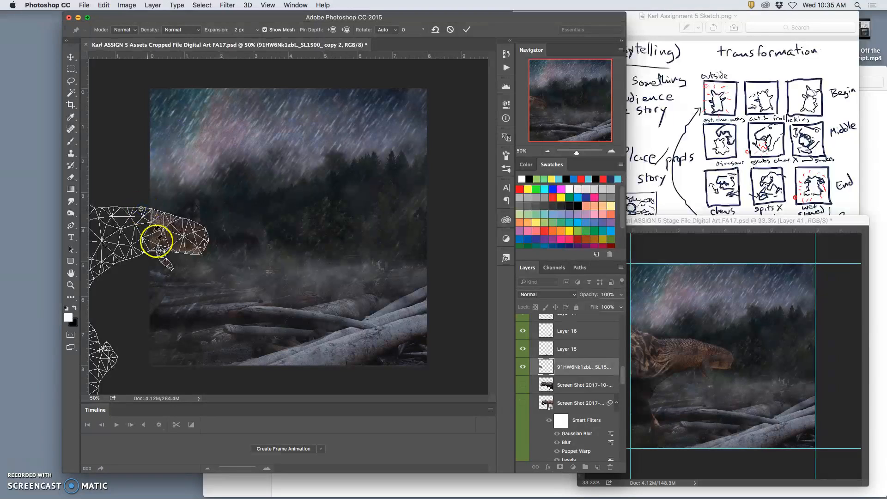
pyautogui.click(169, 266)
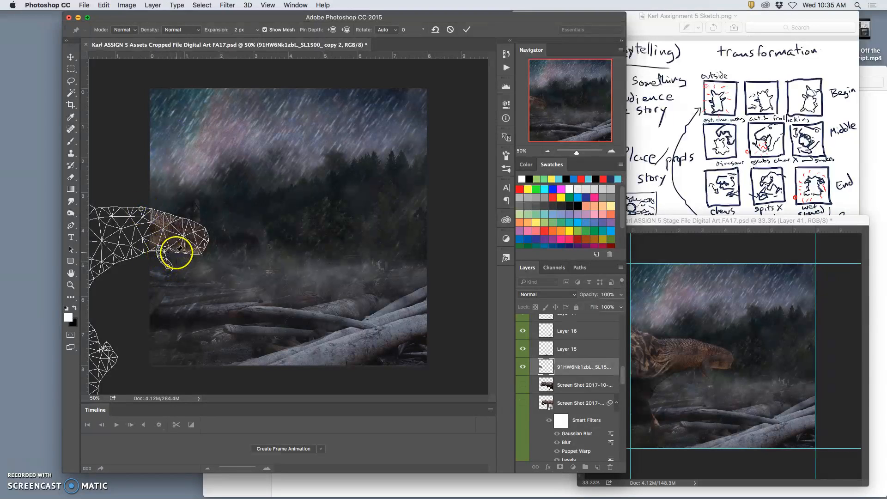
# Bend the dinosaur's tail tip upward, shift the upper tail pin and the hanging piece slightly left, and apply the warp
pyautogui.moveTo(208, 239); pyautogui.dragTo(207, 219)
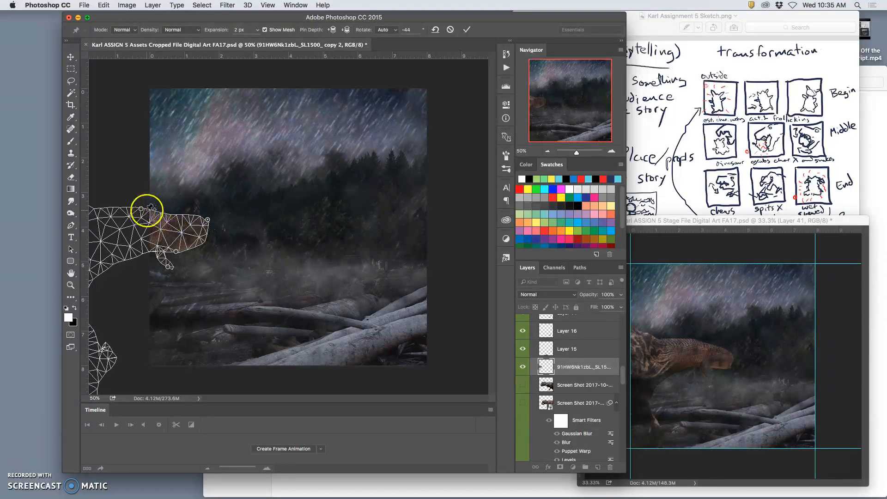
pyautogui.moveTo(151, 207)
pyautogui.mouseDown()
pyautogui.moveTo(143, 194)
pyautogui.moveTo(145, 213)
pyautogui.mouseUp()
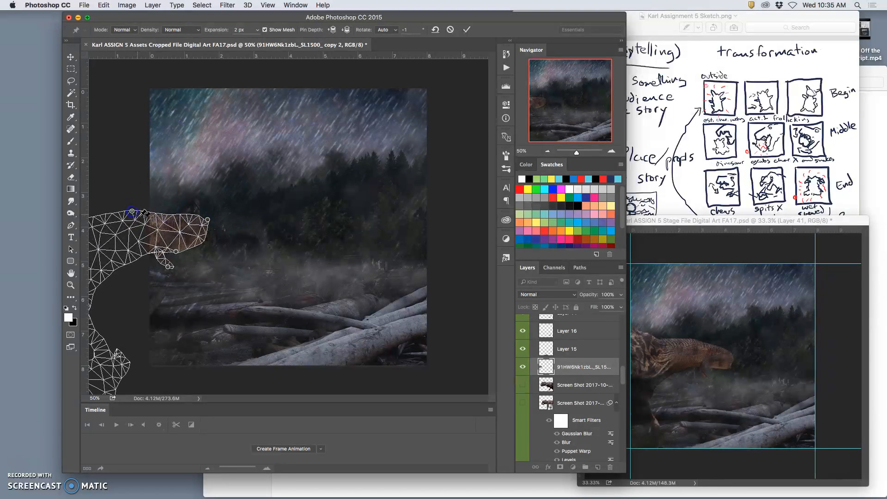
pyautogui.moveTo(169, 266); pyautogui.dragTo(164, 266)
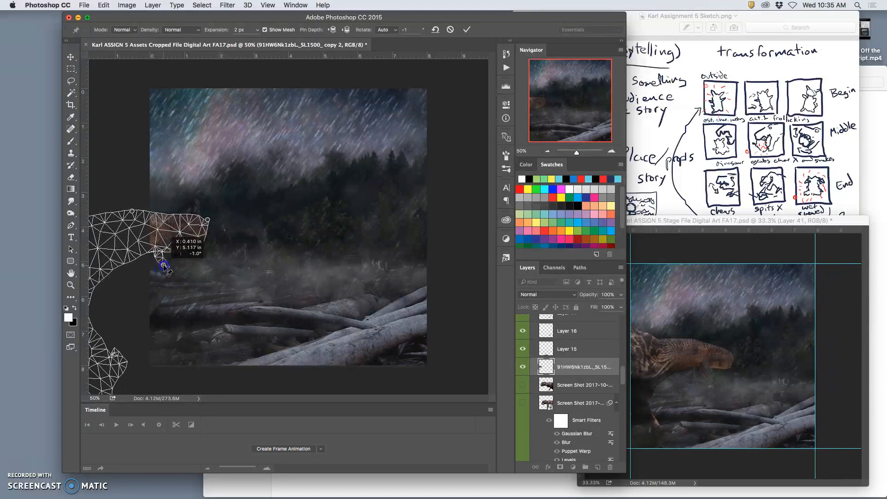
pyautogui.press('Return')
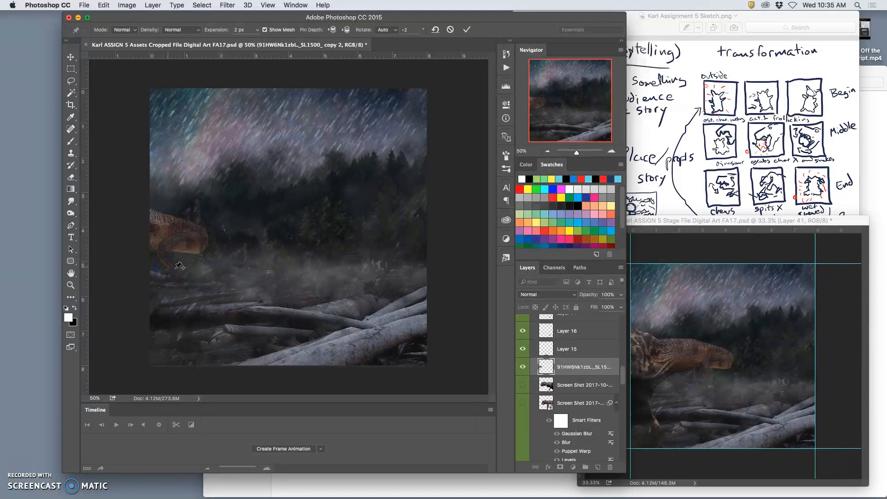
# Warp the dinosaur layer with Free Transform, pulling its upper corner near the tail tip slightly down and left, and apply it
pyautogui.press('l')
pyautogui.click(255, 299)
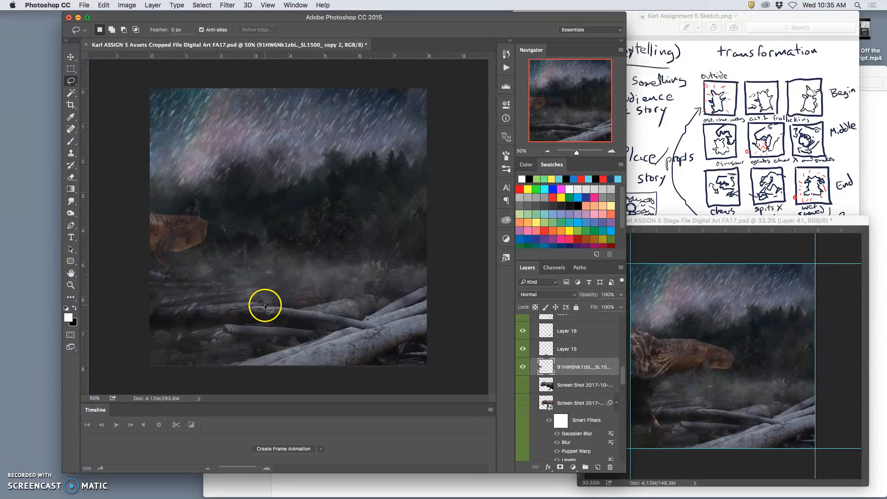
pyautogui.press('super+t')
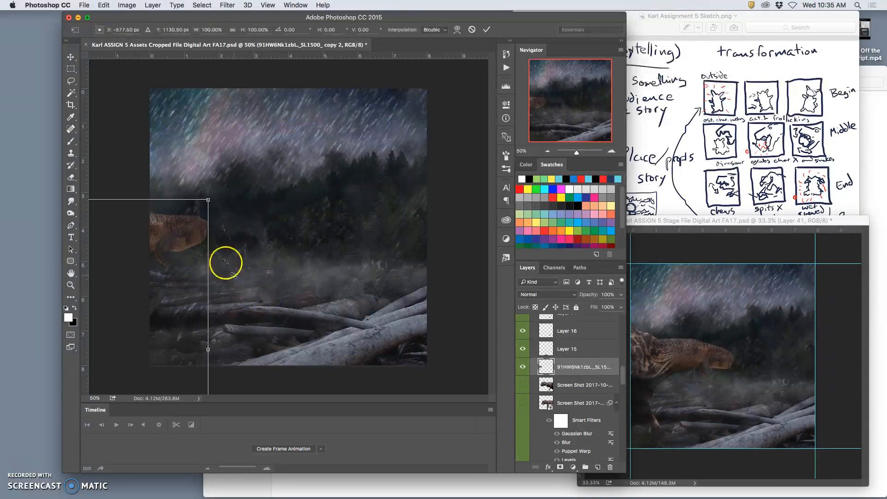
pyautogui.rightClick(188, 224)
pyautogui.moveTo(164, 222); pyautogui.dragTo(204, 215)
pyautogui.moveTo(137, 228); pyautogui.dragTo(133, 229)
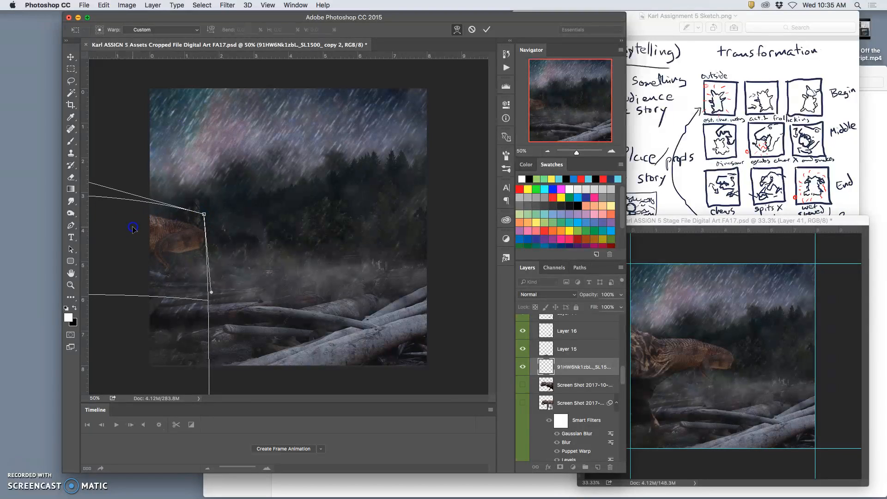
pyautogui.press('Return')
# Compare the dinosaur with the Screen Shot layer below it and check the tail before and after the last warp
pyautogui.click(523, 385)
pyautogui.click(523, 385)
pyautogui.press('super+z')
pyautogui.press('super+z')
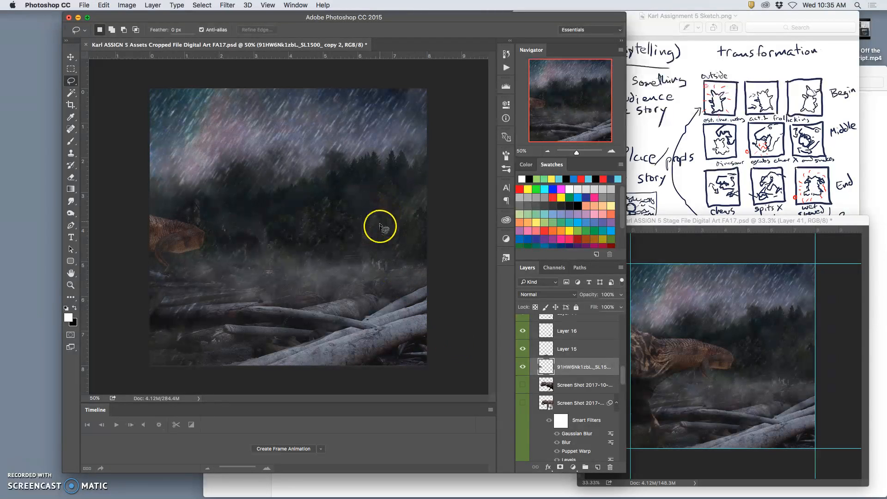
# Darken the dinosaur layer with Levels by setting the midtone input to 0.89
pyautogui.click(121, 8)
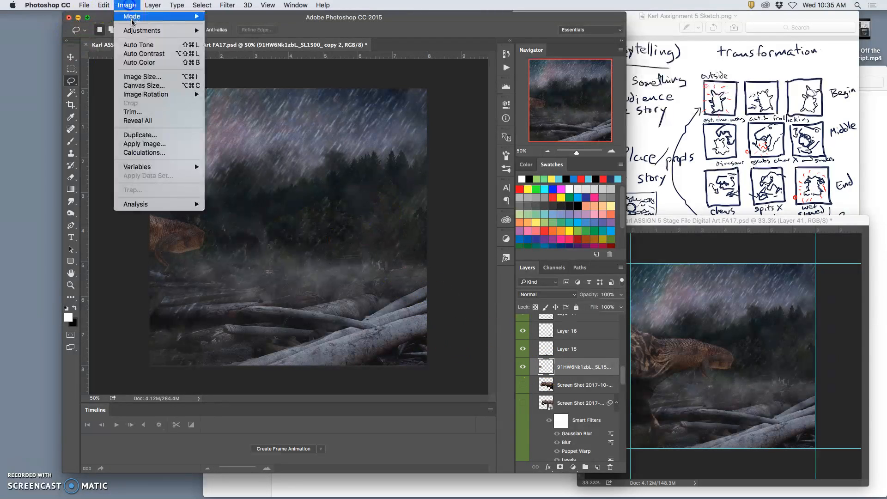
pyautogui.click(392, 128)
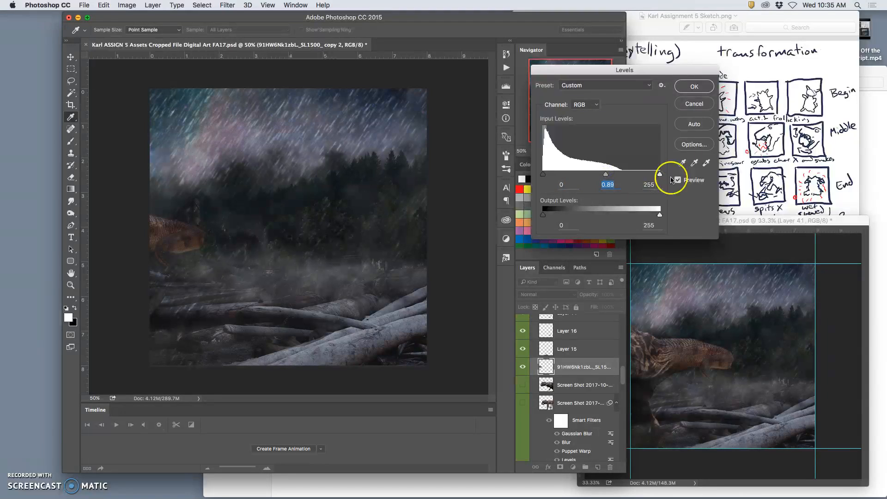
pyautogui.click(695, 86)
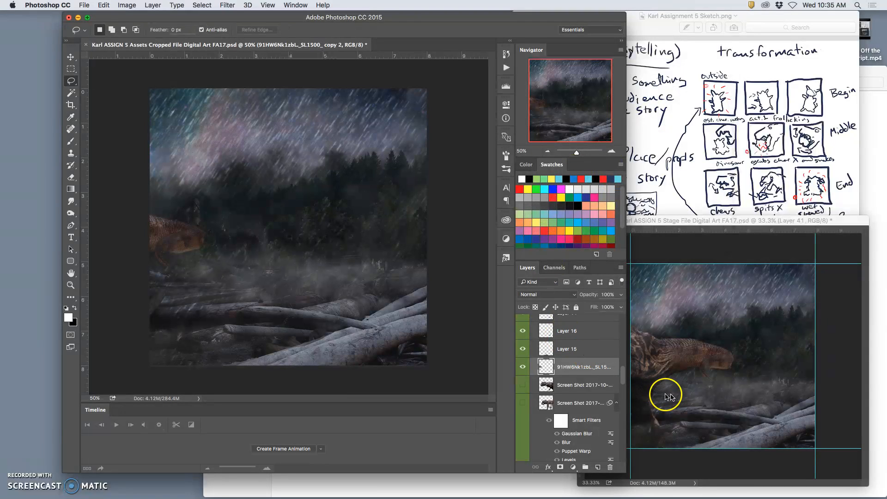
# Collapse the Rain 2 group, show the Rain 1 group and hide Rain 2 for the next frame
pyautogui.scroll(-10, 594, 352)
pyautogui.scroll(-5, 585, 398)
pyautogui.click(534, 392)
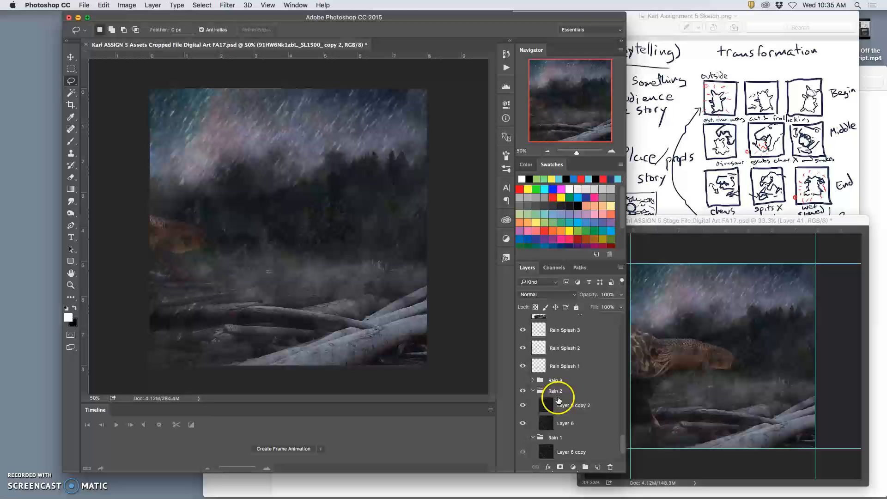
pyautogui.click(533, 392)
pyautogui.click(523, 402)
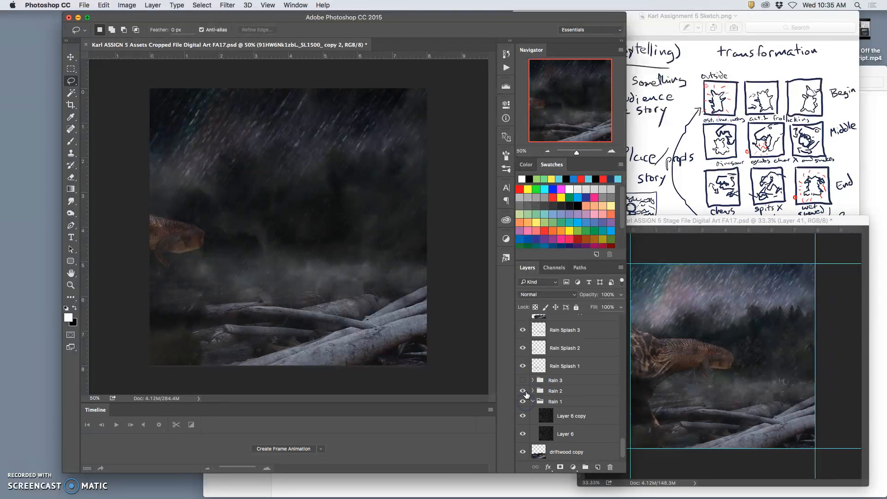
pyautogui.click(524, 391)
# Set the opacity of Layer 6 copy in the Rain 1 group to 63%
pyautogui.click(549, 401)
pyautogui.click(542, 414)
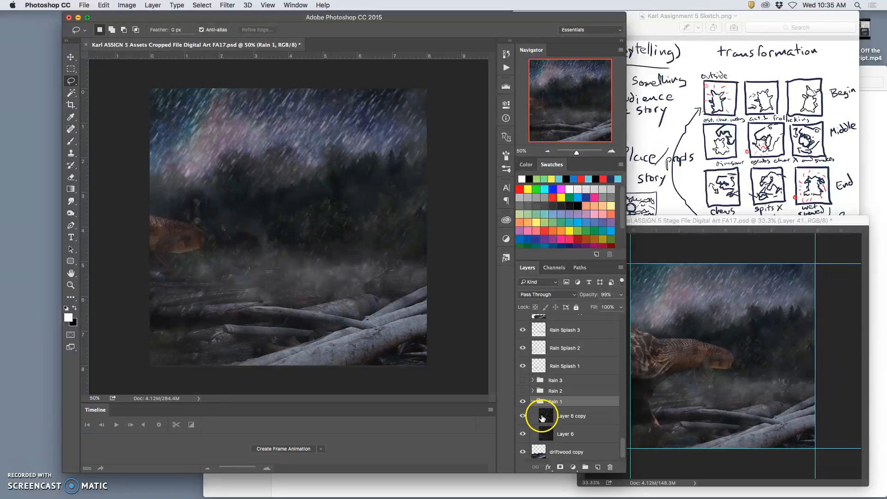
pyautogui.click(621, 295)
pyautogui.moveTo(607, 308); pyautogui.dragTo(605, 307)
pyautogui.scroll(-3, 574, 406)
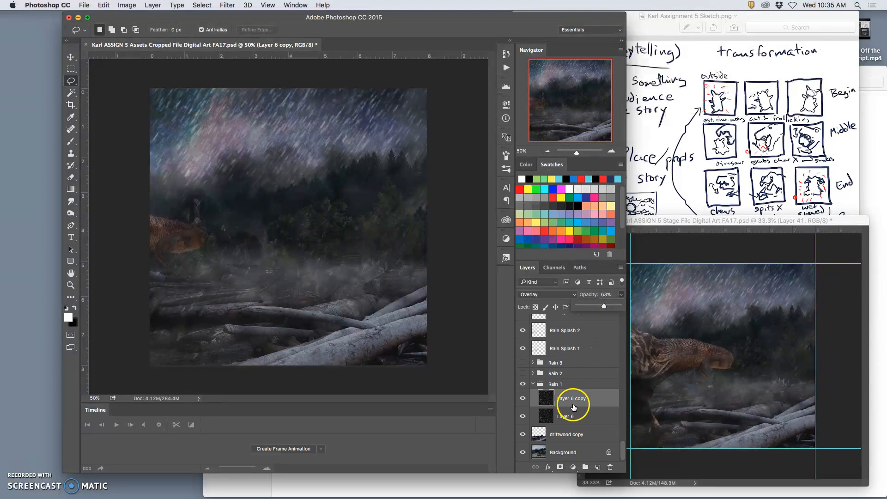
# Set the Rain Splash 1 layer's opacity to 12% and check the opacity of Rain Splash 2 and Rain Splash 3
pyautogui.scroll(1, 575, 405)
pyautogui.click(567, 356)
pyautogui.click(622, 294)
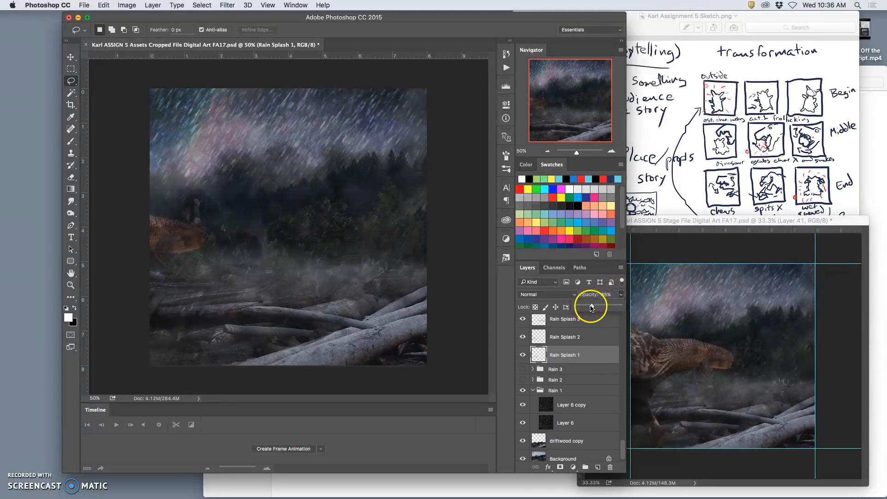
pyautogui.moveTo(587, 308); pyautogui.dragTo(583, 308)
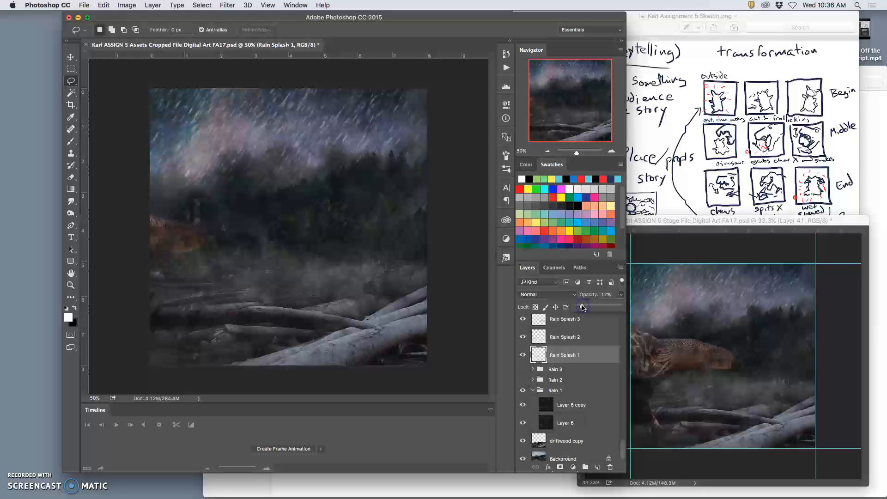
pyautogui.click(587, 341)
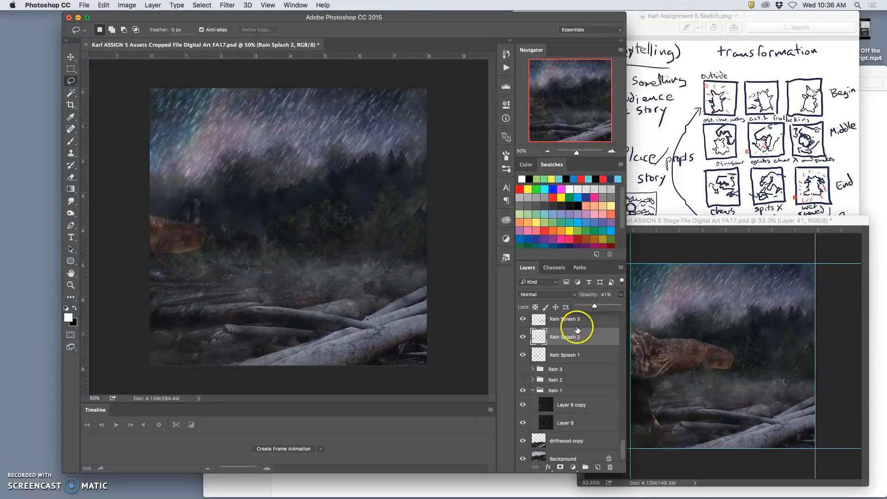
pyautogui.click(578, 324)
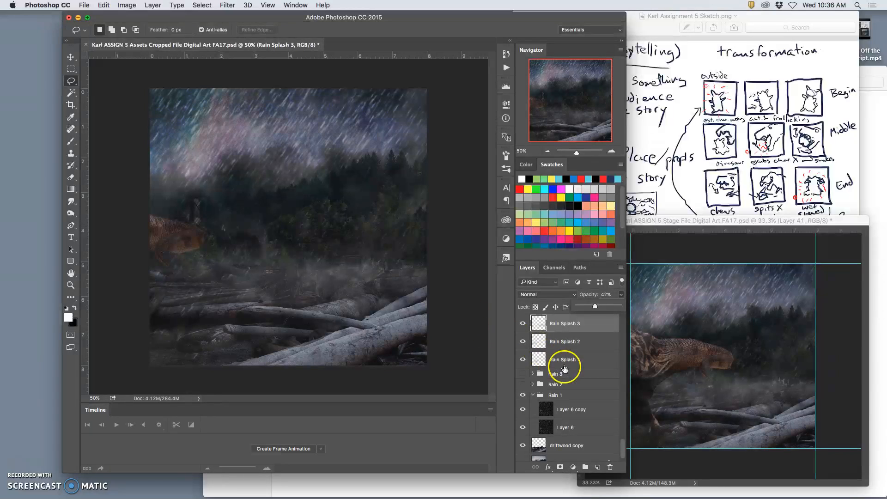
# Stamp all visible layers into a new merged layer directly above OVERLAY LAYER in the Assets file
pyautogui.scroll(-10, 540, 386)
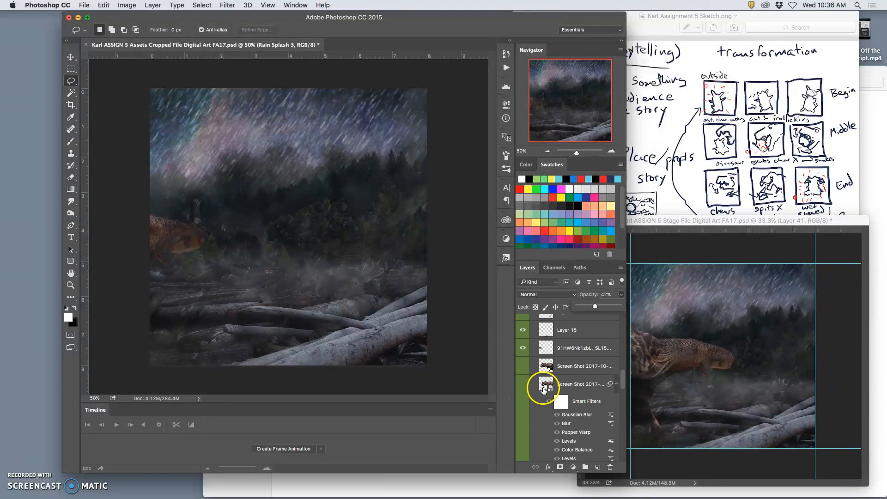
pyautogui.scroll(-10, 544, 389)
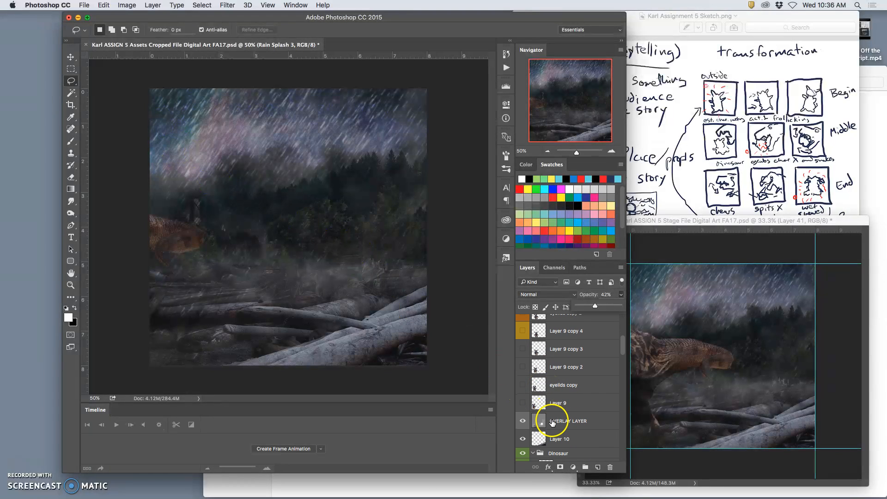
pyautogui.click(553, 423)
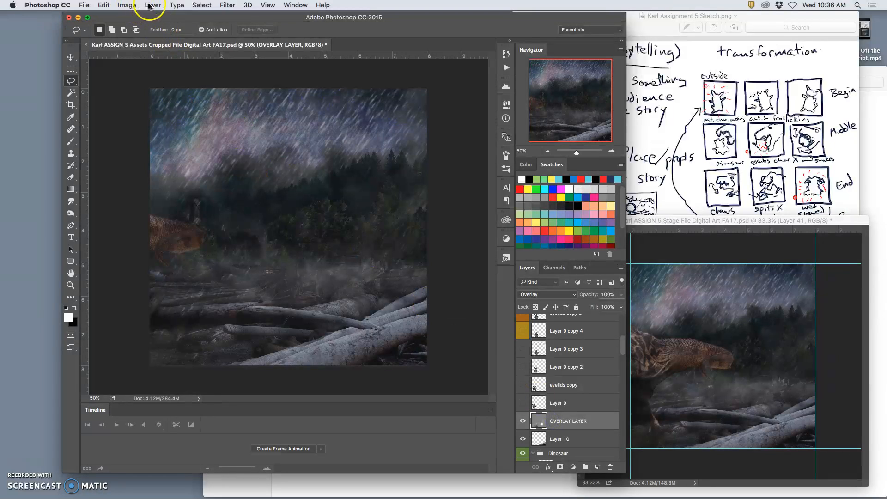
pyautogui.click(151, 6)
pyautogui.keyDown('alt'); pyautogui.click(185, 348); pyautogui.keyUp('alt')
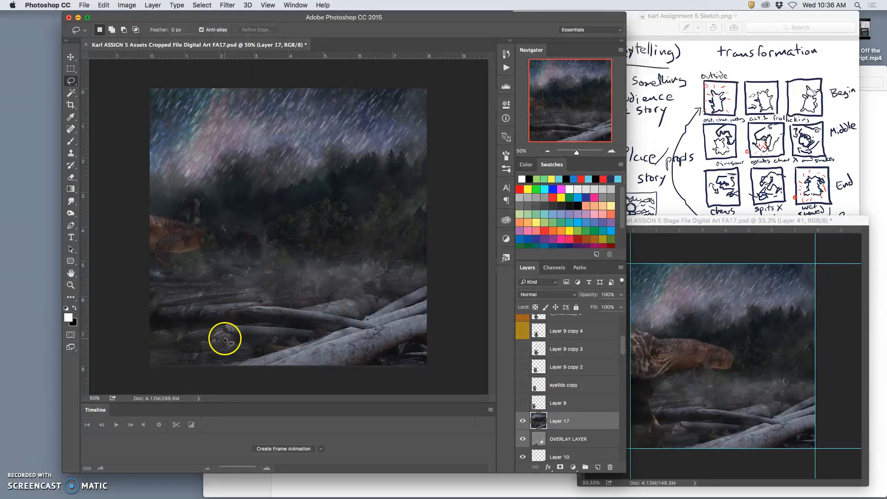
# Copy the whole merged frame into the Stage file as a new layer and move the Stage window clear of the layer list
pyautogui.press('super+a')
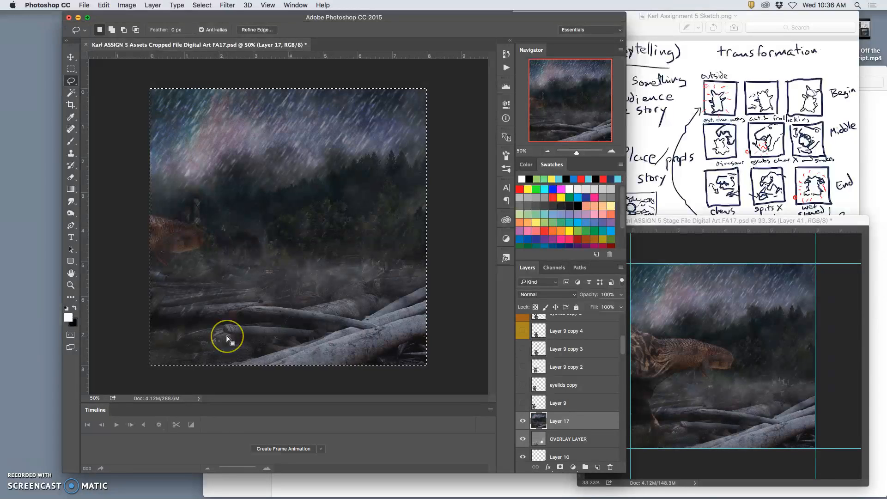
pyautogui.press('super+c')
pyautogui.click(684, 220)
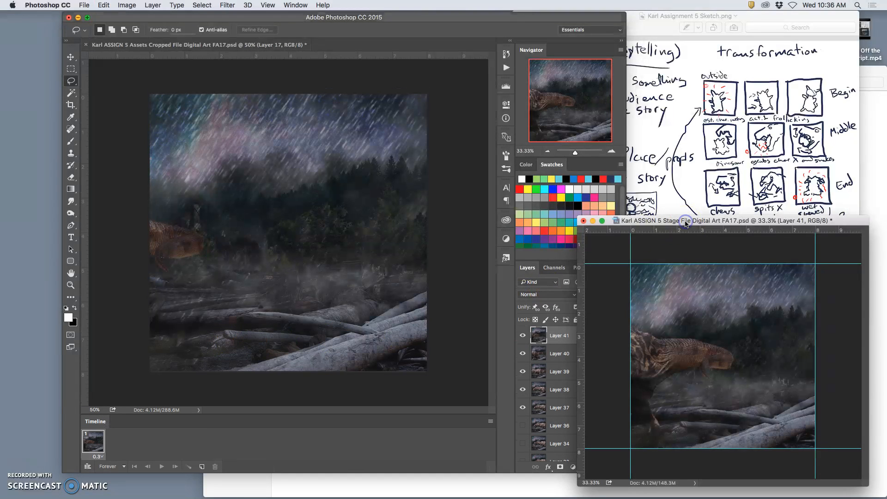
pyautogui.press('super+v')
pyautogui.moveTo(727, 222); pyautogui.dragTo(727, 105)
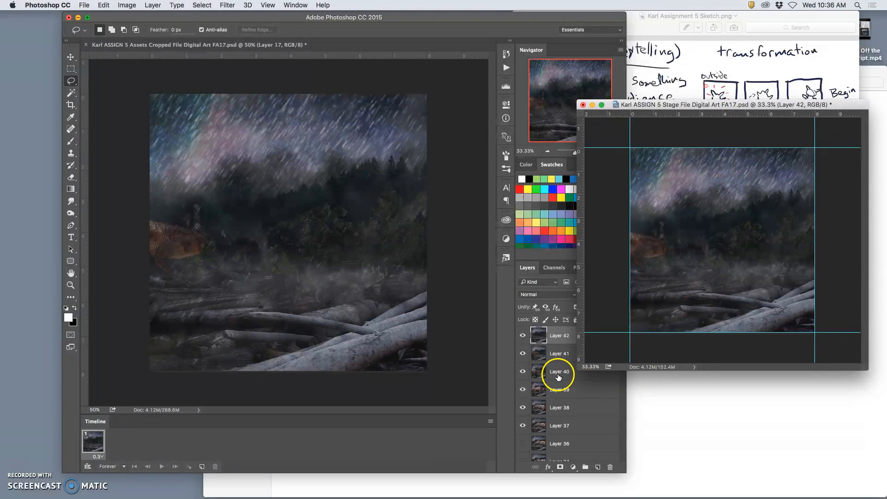
# Hide Layers 37 to 42 in the Stage file
pyautogui.scroll(-1, 548, 372)
pyautogui.click(524, 422)
pyautogui.click(523, 386)
pyautogui.click(523, 369)
pyautogui.click(523, 351)
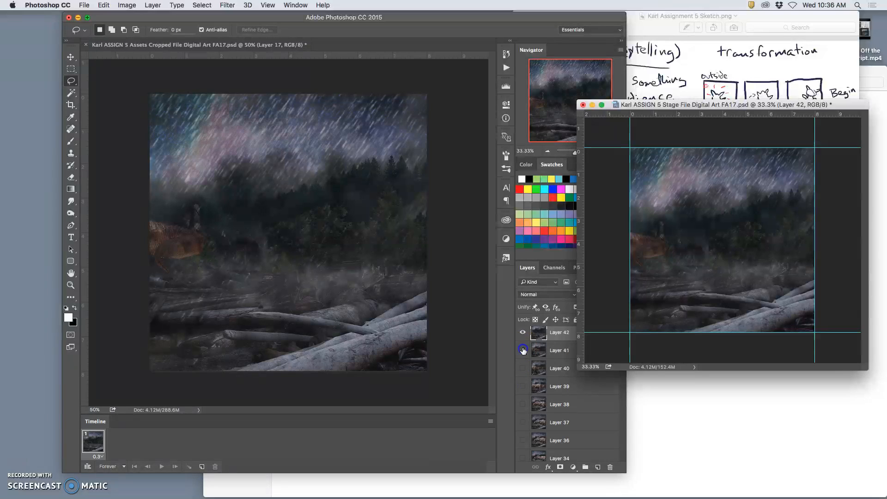
pyautogui.click(523, 332)
pyautogui.scroll(1, 554, 367)
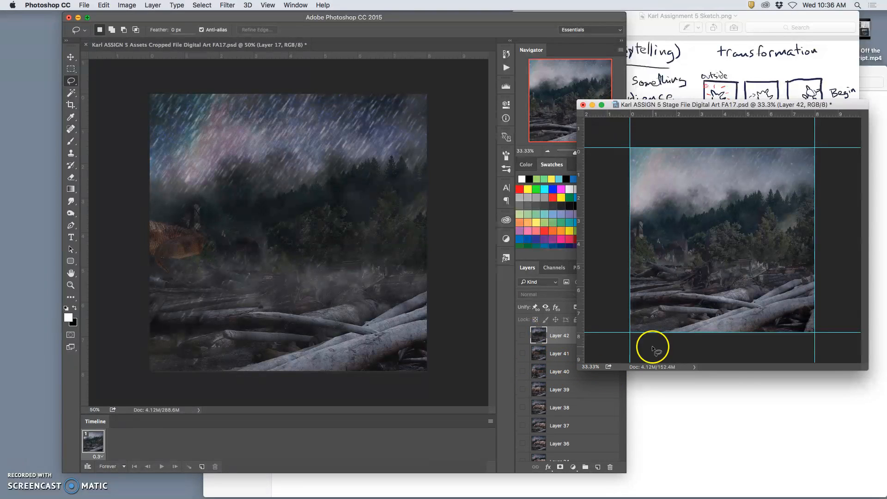
# Select Layer 1 at the bottom of the layer stack and save the Stage file
pyautogui.scroll(-15, 596, 425)
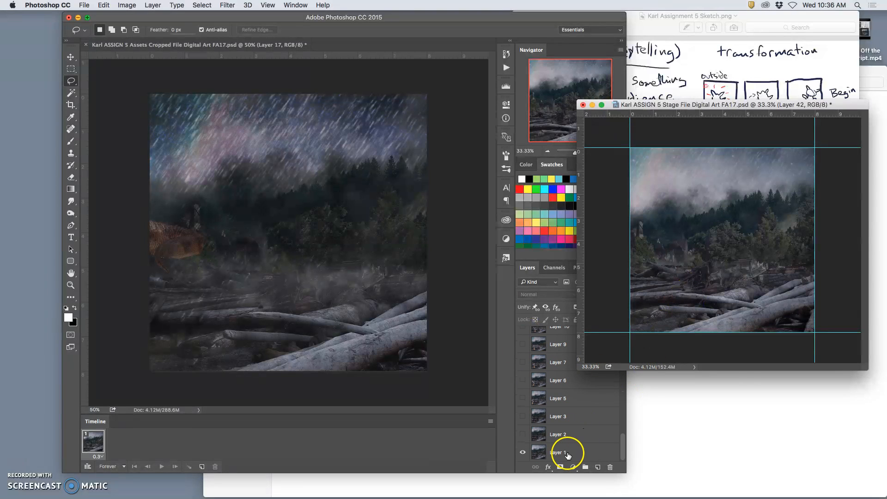
pyautogui.click(568, 454)
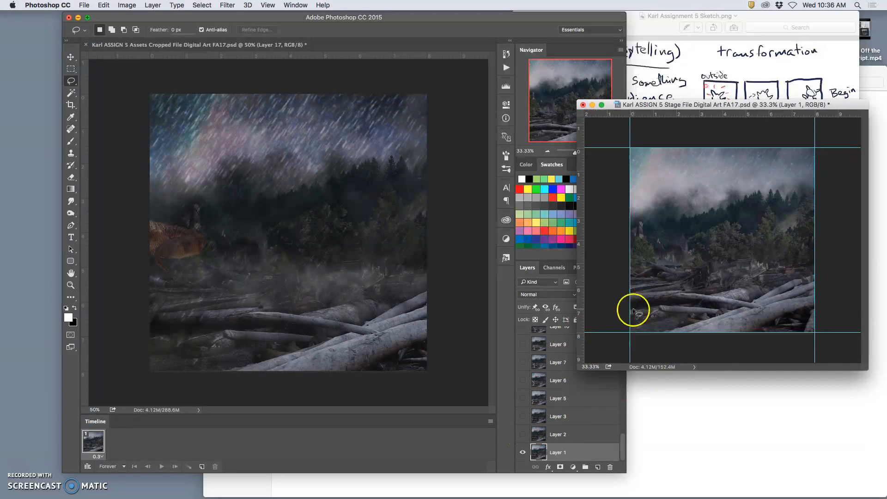
pyautogui.press('super+s')
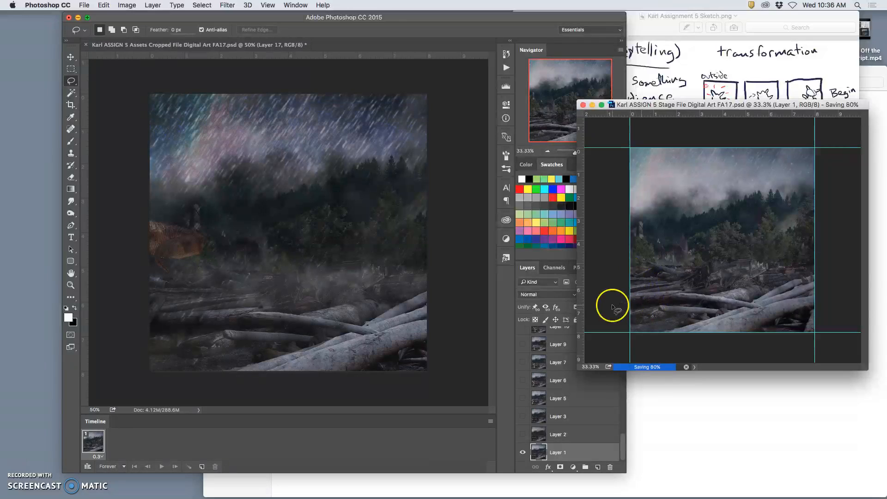
# Move the Stage window back down and make animation frames from all of its layers
pyautogui.moveTo(698, 106); pyautogui.dragTo(708, 228)
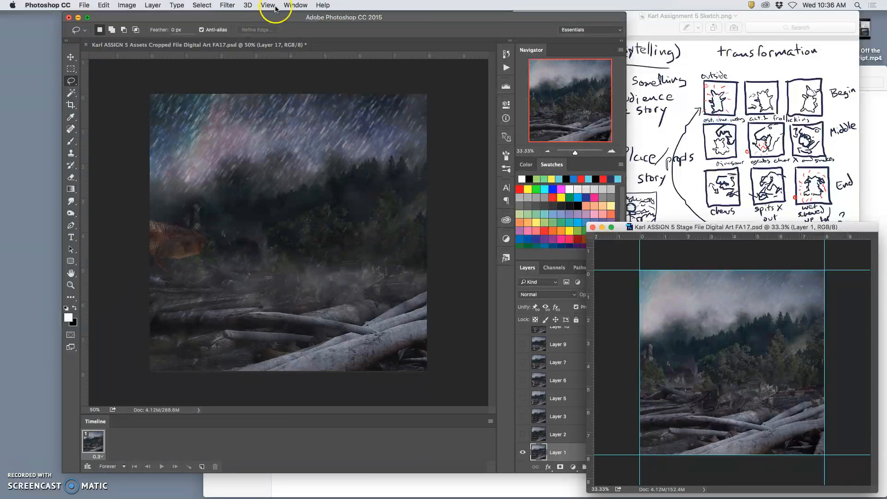
pyautogui.click(490, 421)
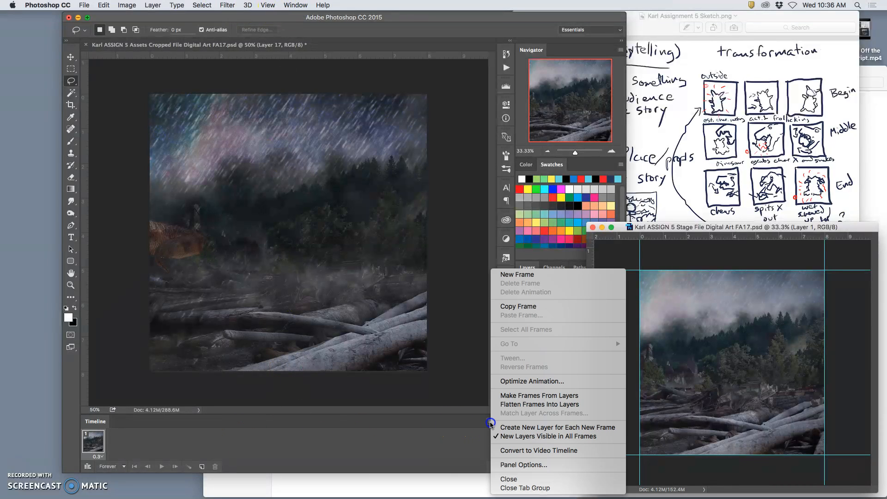
pyautogui.click(527, 401)
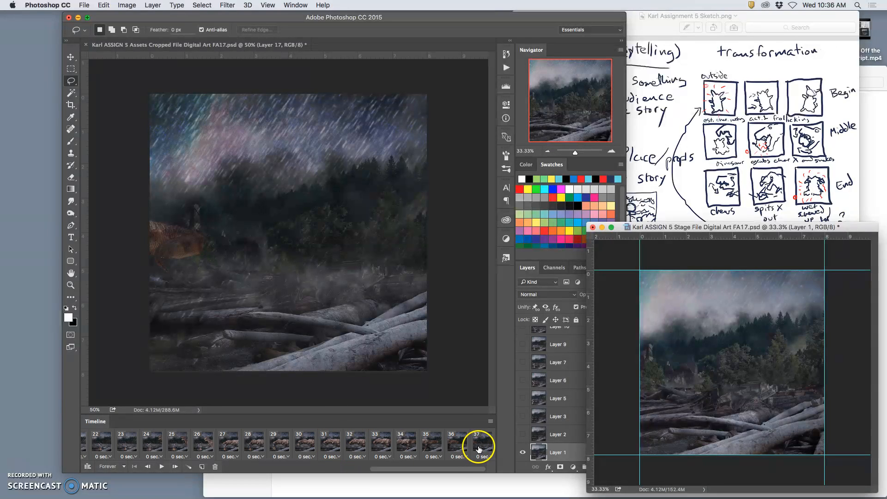
# Set the delay of all animation frames to 0.3 seconds
pyautogui.keyDown('shift'); pyautogui.click(481, 447); pyautogui.keyUp('shift')
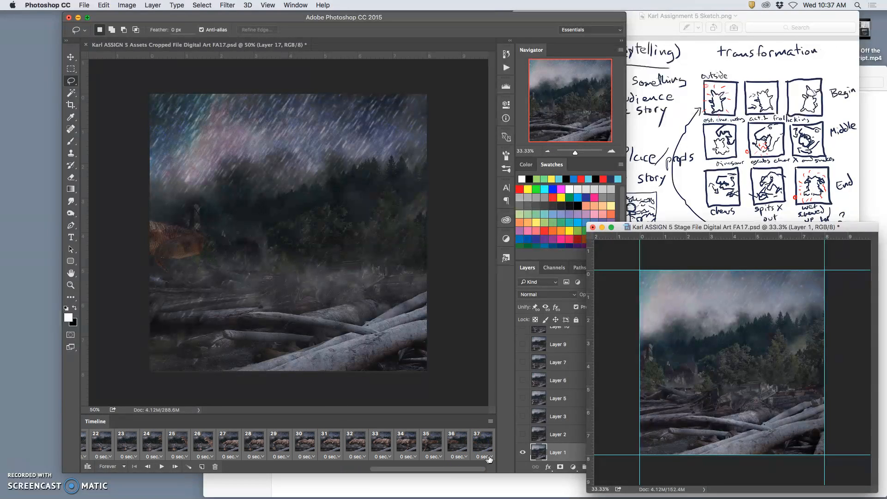
pyautogui.click(489, 457)
pyautogui.click(491, 444)
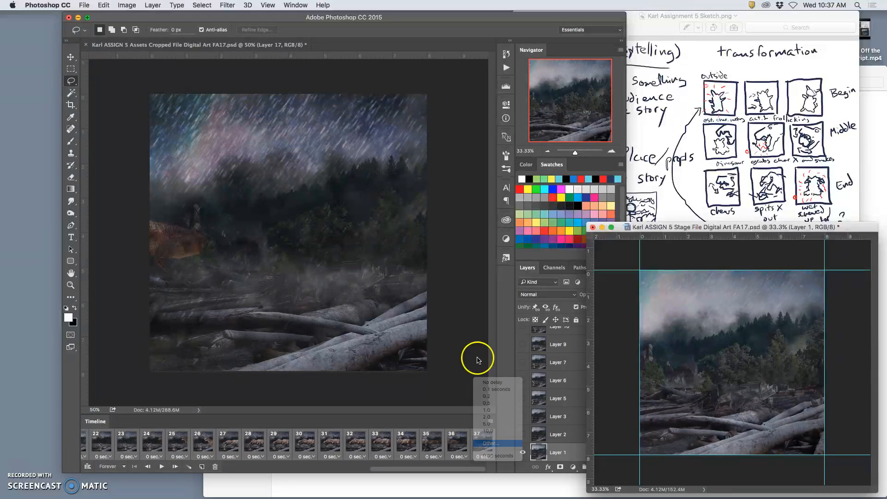
pyautogui.write('.3')
pyautogui.click(486, 235)
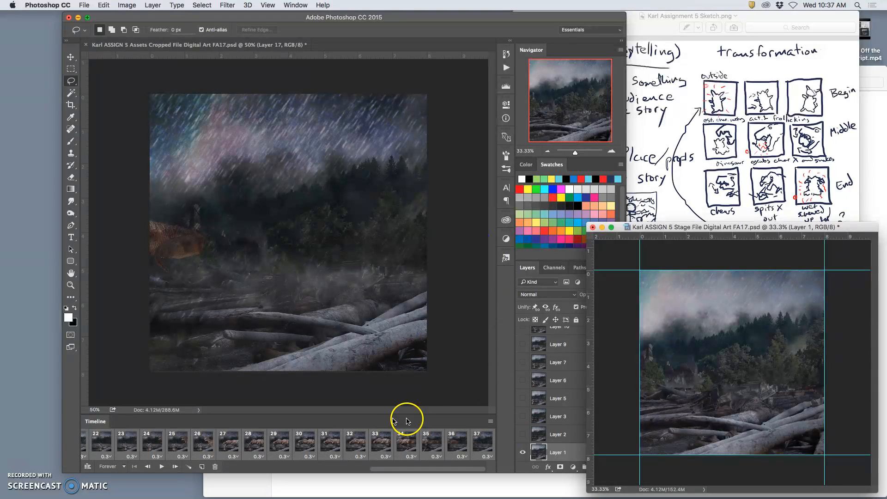
# Play the animation, stop it and inspect the frames back to frame 21
pyautogui.click(161, 467)
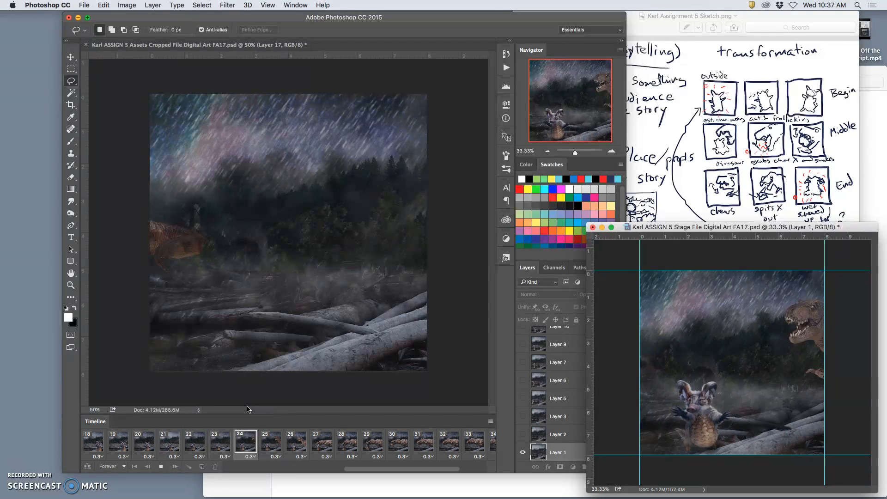
pyautogui.click(231, 446)
pyautogui.click(211, 447)
pyautogui.click(184, 447)
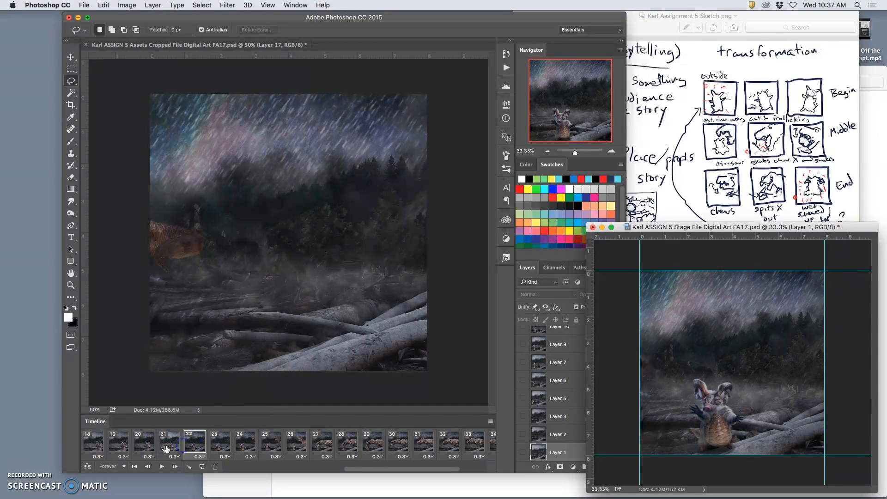
pyautogui.click(162, 447)
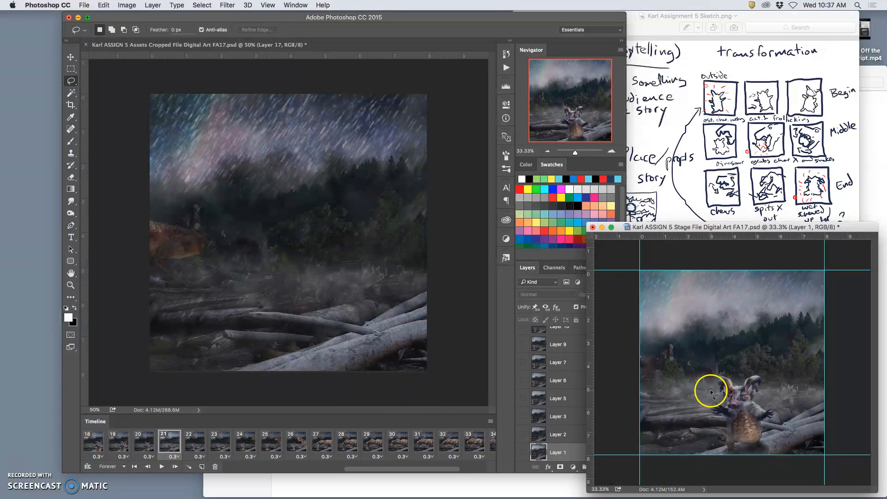
# Save and close the Assets file, and dock the floating Stage file in the main window
pyautogui.click(158, 46)
pyautogui.click(85, 5)
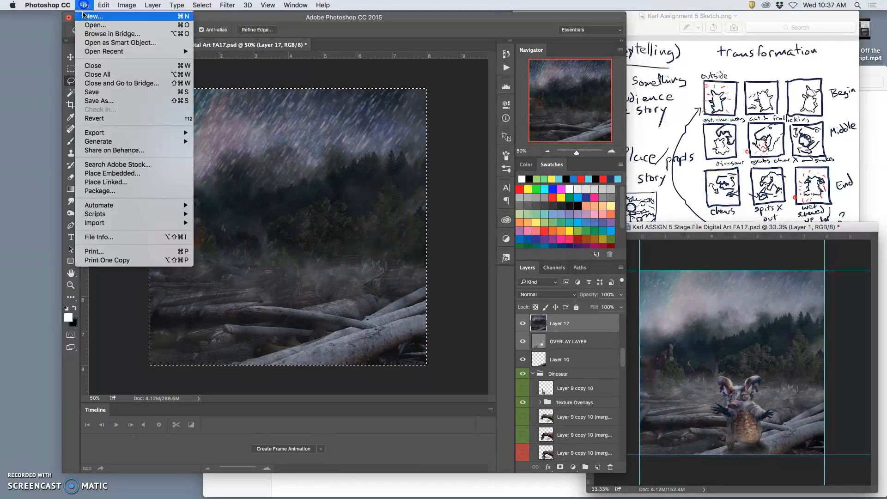
pyautogui.click(105, 92)
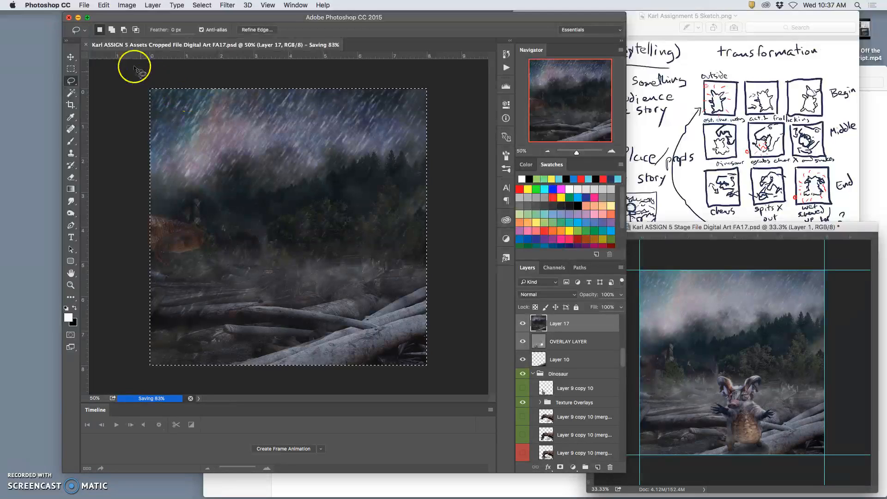
pyautogui.click(87, 45)
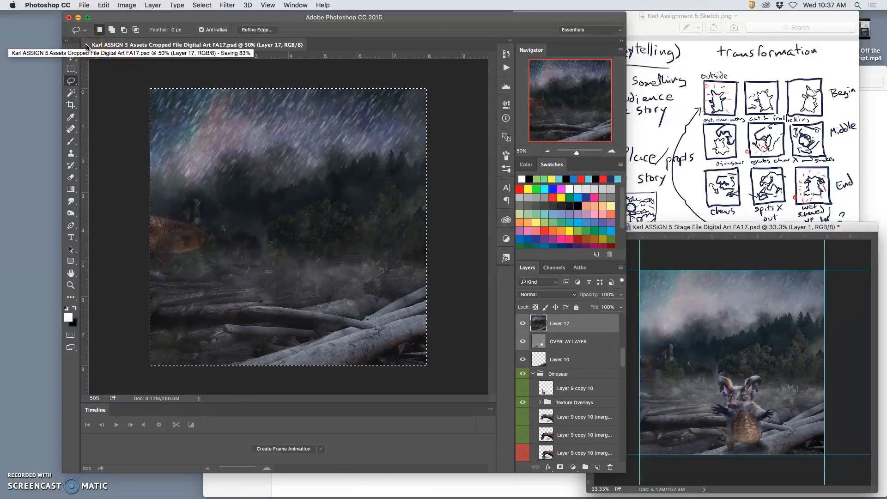
pyautogui.moveTo(760, 227); pyautogui.dragTo(344, 41)
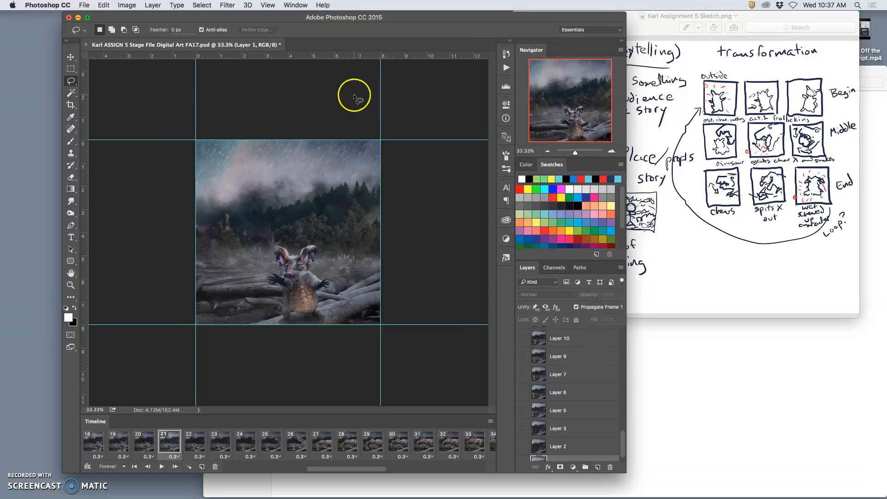
# Step through frames 18 to 21 at 50% zoom to compare the background and rain
pyautogui.press('super+plus')
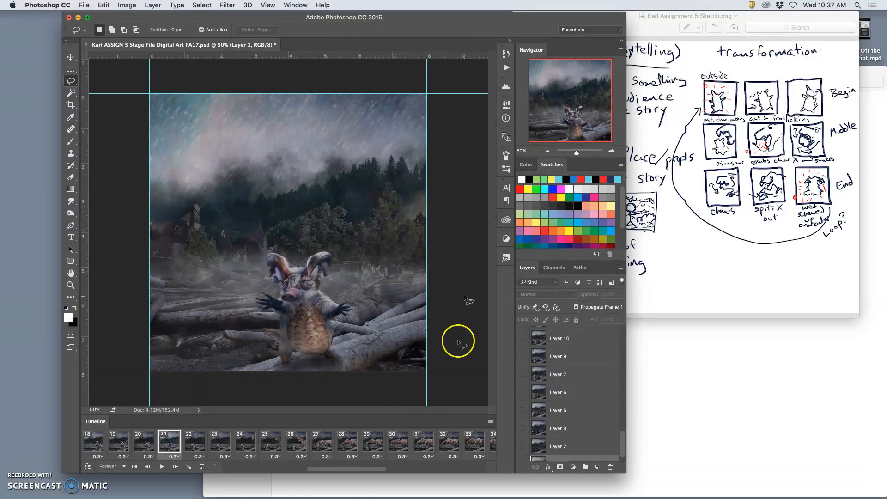
pyautogui.click(93, 444)
pyautogui.click(115, 444)
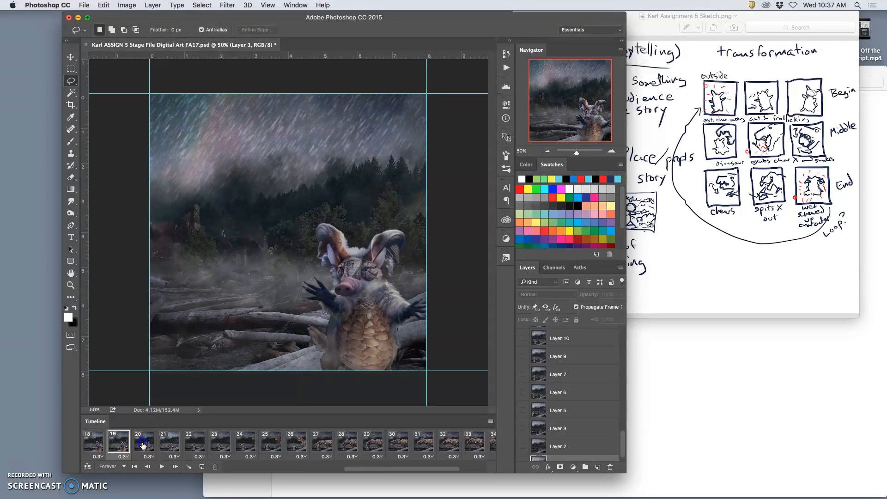
pyautogui.click(144, 445)
pyautogui.click(168, 446)
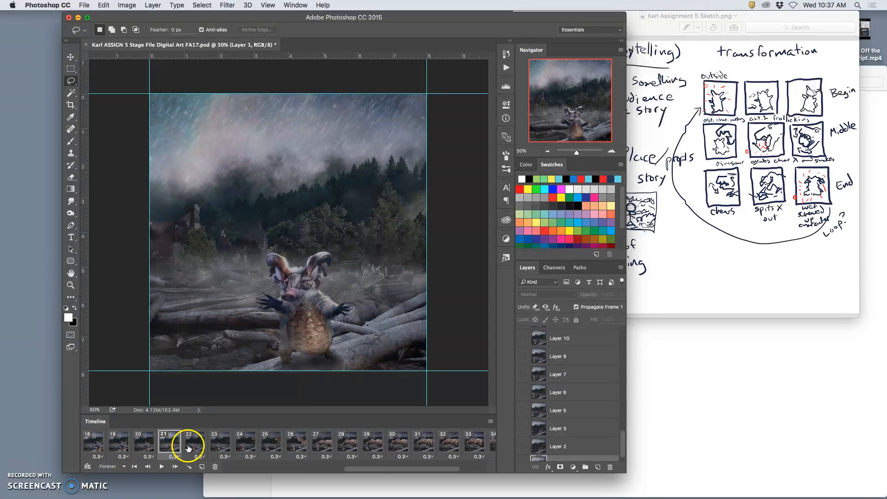
# Locate the layer shown in frame 21, Layer 23, and select it
pyautogui.scroll(-1, 556, 415)
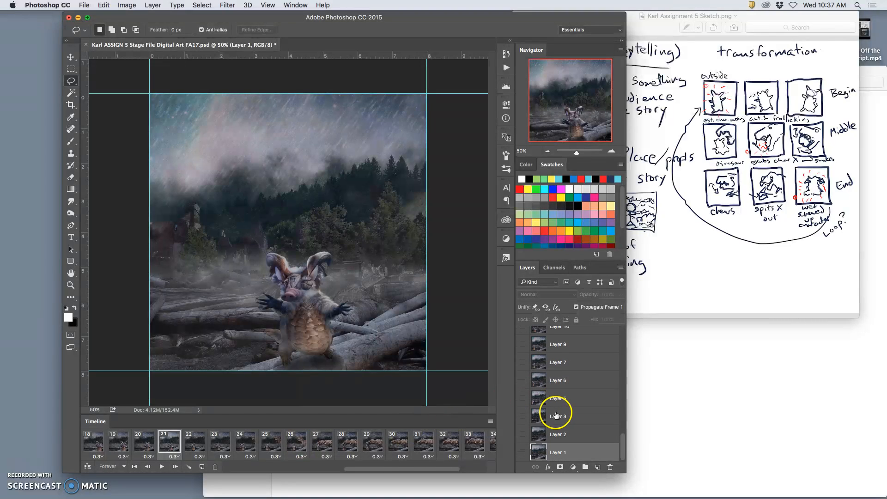
pyautogui.scroll(5, 540, 416)
pyautogui.scroll(-6, 545, 421)
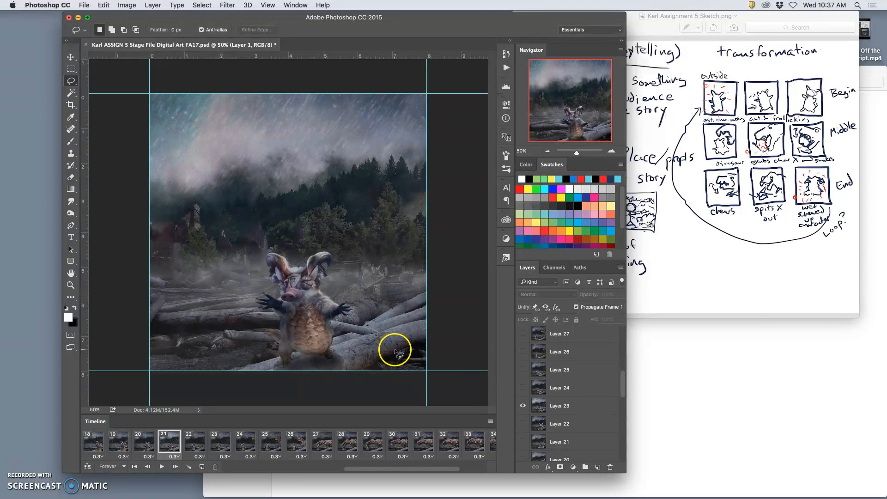
pyautogui.click(567, 413)
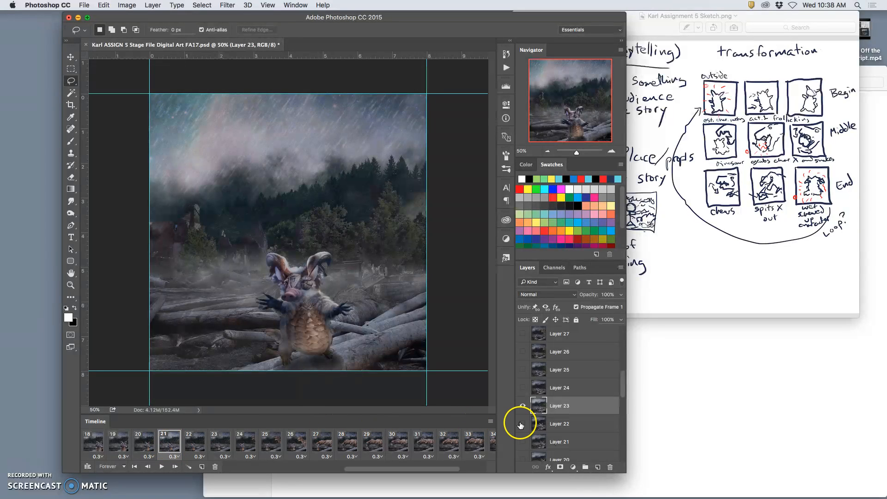
# Show Layer 22 beneath Layer 23 in frame 21 and try lowering Layer 23's opacity over it
pyautogui.click(584, 406)
pyautogui.click(621, 296)
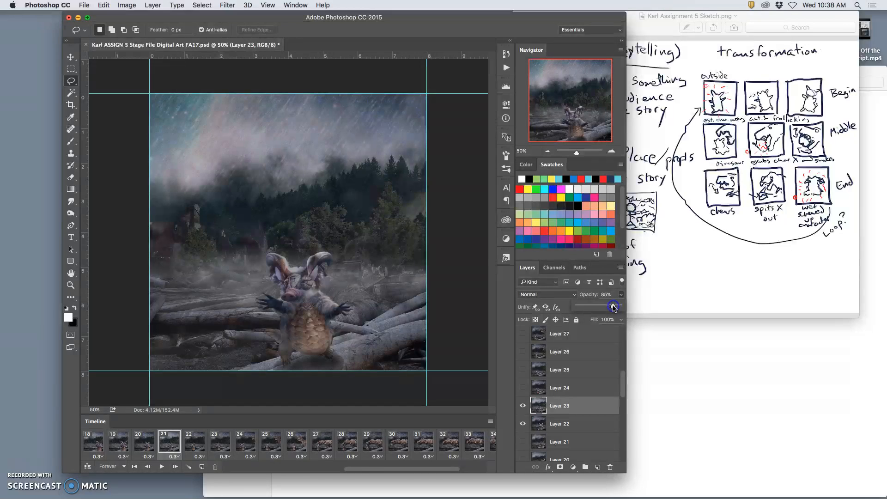
pyautogui.moveTo(614, 308); pyautogui.dragTo(623, 307)
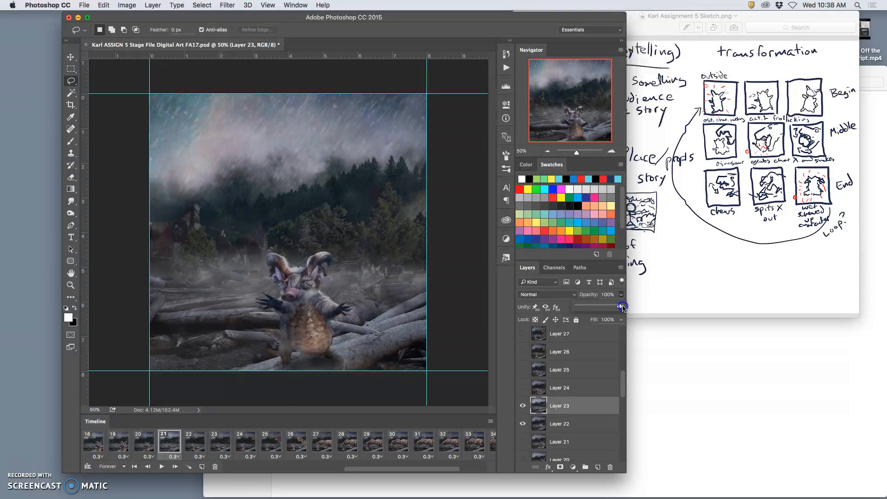
# Compare the background and rain in frames 20 and 21 with those in frames 13, 14, 22 and 23
pyautogui.click(166, 448)
pyautogui.click(146, 446)
pyautogui.click(169, 447)
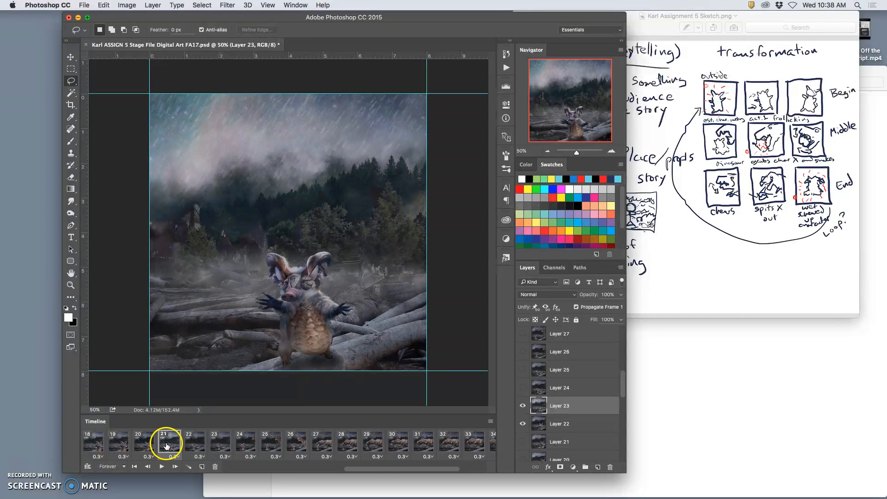
pyautogui.hscroll(-5, 199, 442)
pyautogui.click(220, 444)
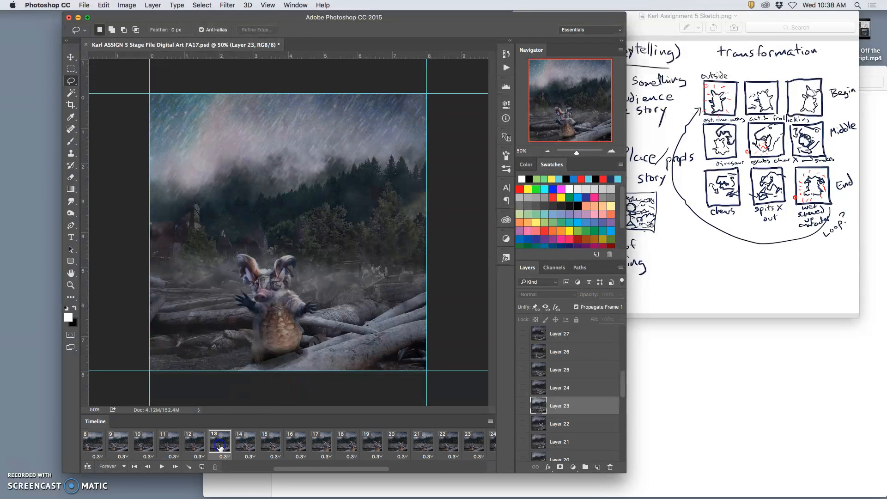
pyautogui.click(243, 446)
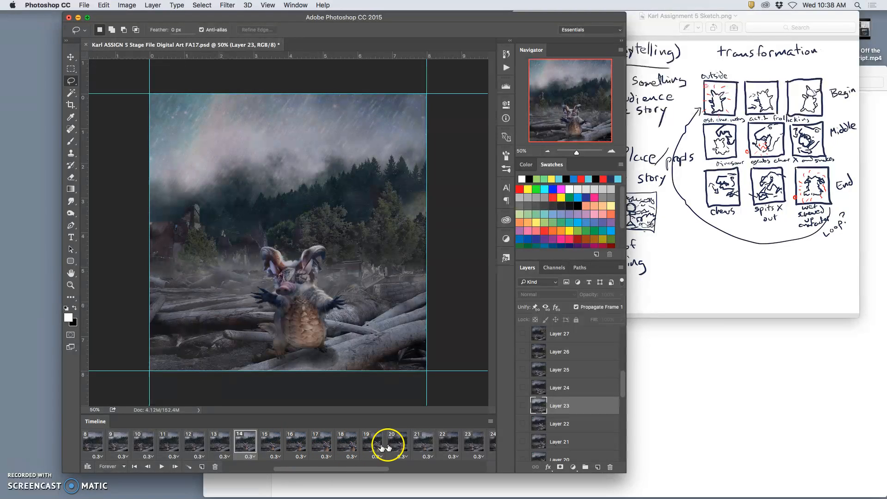
pyautogui.click(468, 444)
pyautogui.click(448, 445)
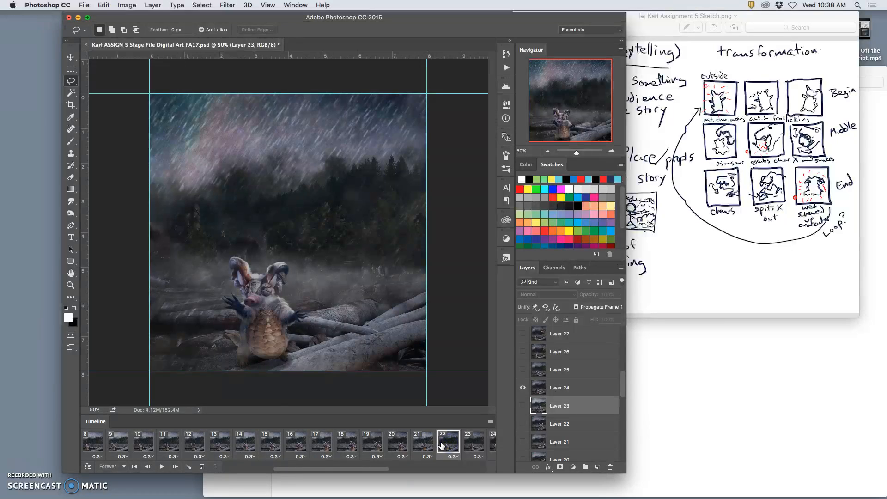
pyautogui.click(470, 445)
pyautogui.hscroll(5, 398, 443)
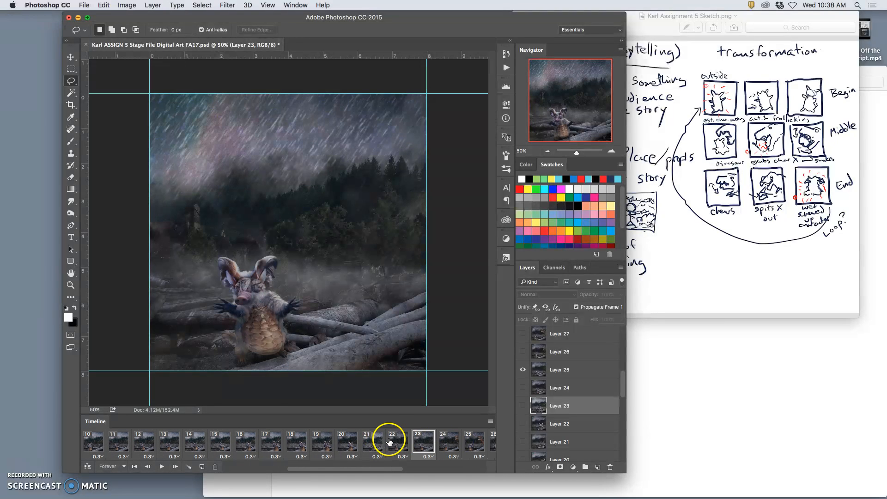
# Review frame 18, go back to an earlier frame, play the animation from there and stop it
pyautogui.click(145, 443)
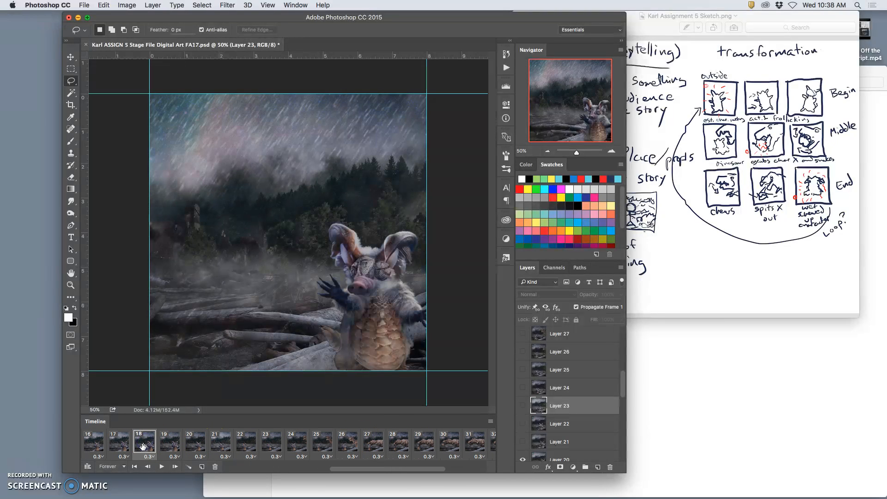
pyautogui.hscroll(-8, 141, 445)
pyautogui.click(130, 446)
pyautogui.click(161, 467)
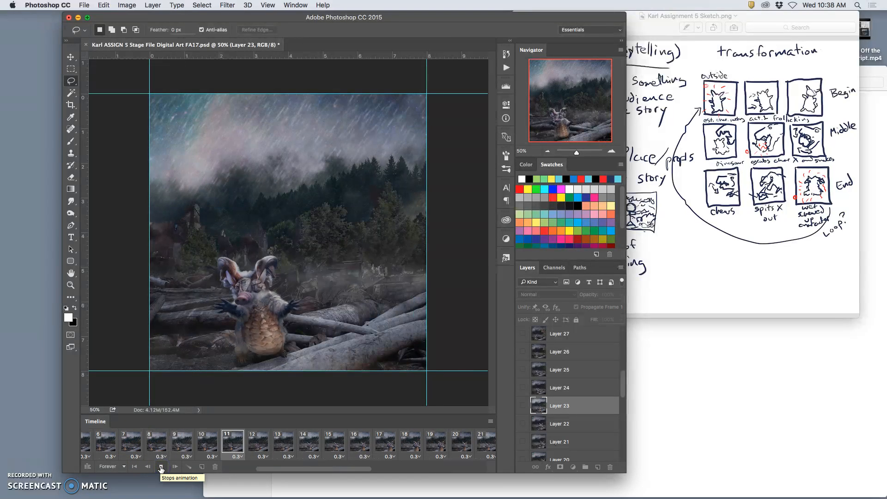
pyautogui.click(161, 467)
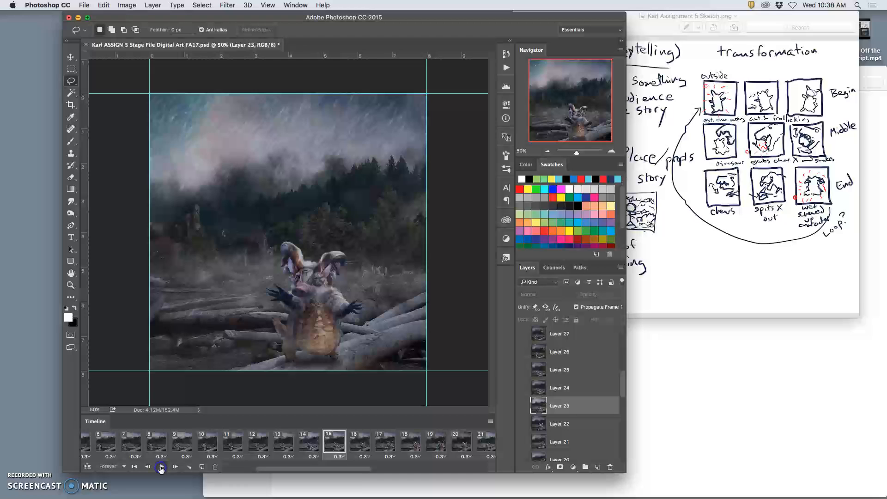
# Step through frames 13 to 21 to compare how the background and rain change
pyautogui.click(304, 446)
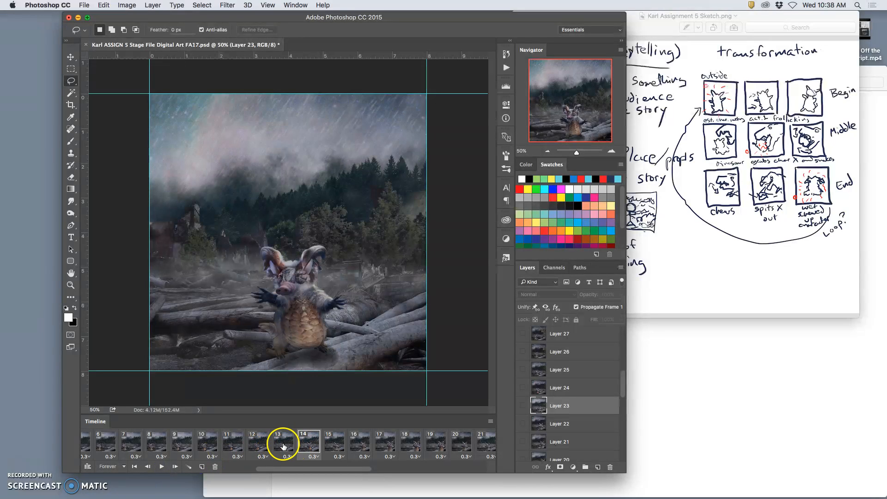
pyautogui.click(284, 447)
pyautogui.click(304, 446)
pyautogui.click(331, 445)
pyautogui.click(380, 447)
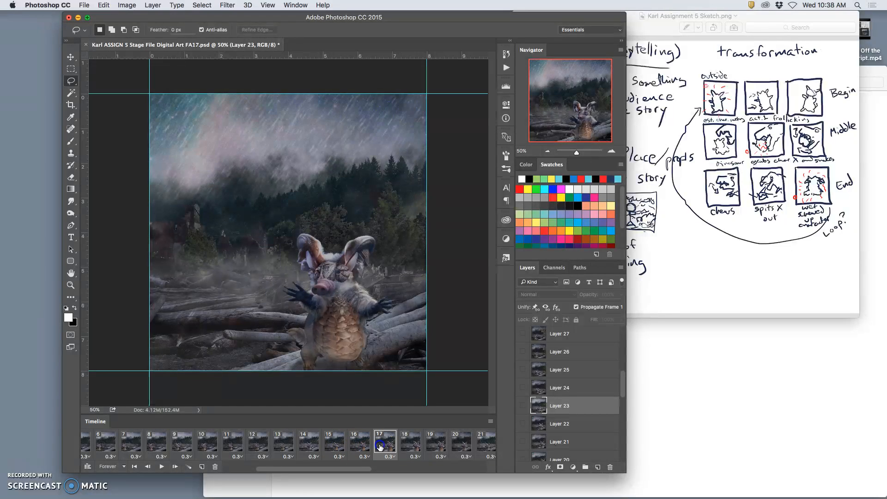
pyautogui.click(410, 446)
pyautogui.click(436, 446)
pyautogui.click(461, 445)
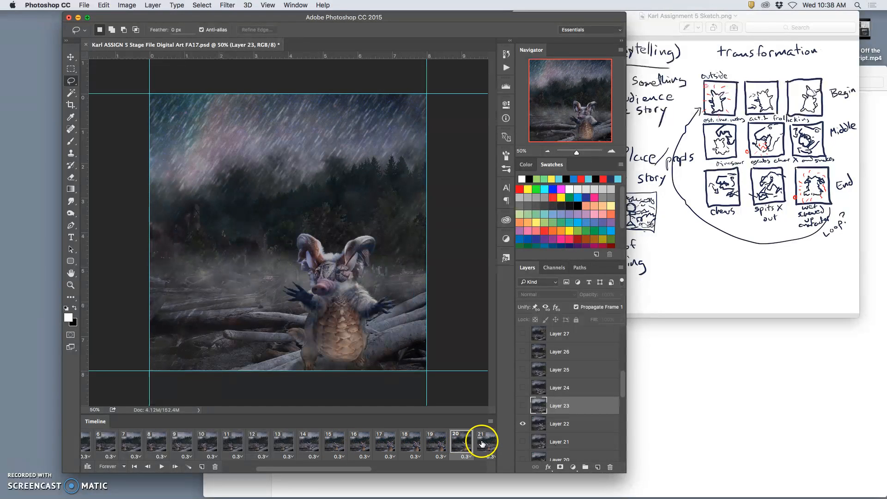
pyautogui.click(482, 444)
pyautogui.hscroll(2, 459, 445)
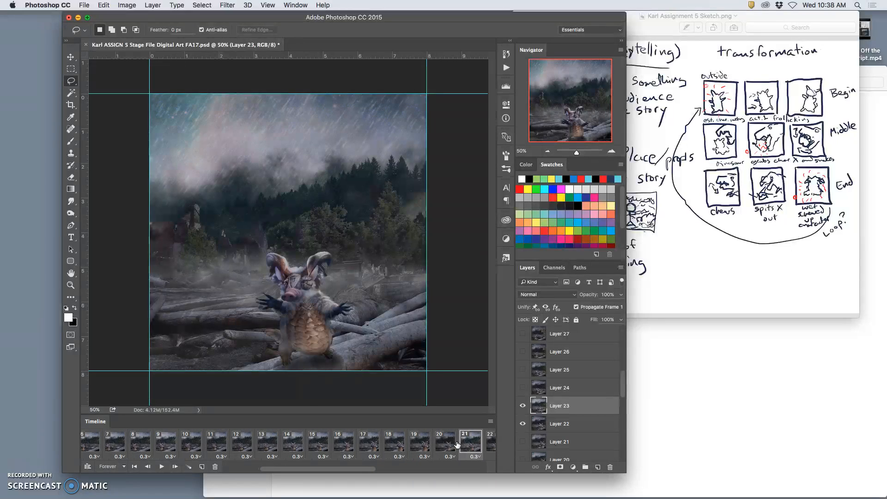
pyautogui.hscroll(1, 472, 443)
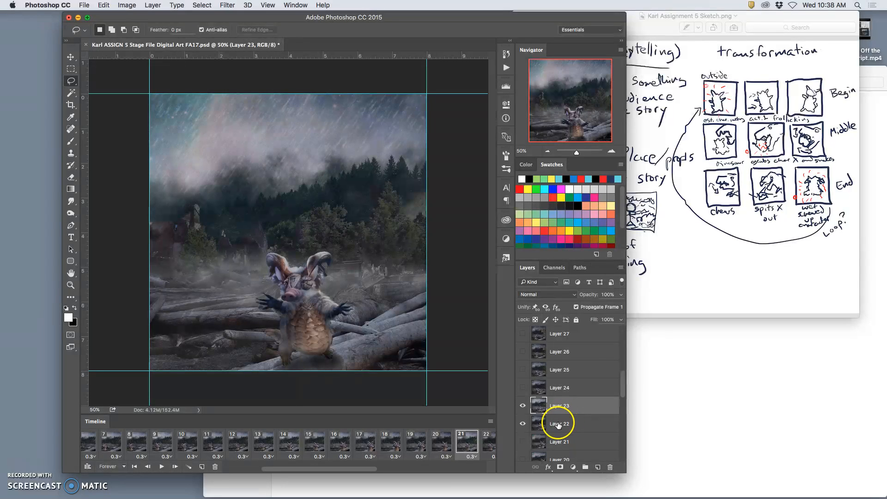
# In frame 21, hide Layer 22, show Layer 14 and try adjusting Layer 23's opacity over it
pyautogui.scroll(-5, 558, 427)
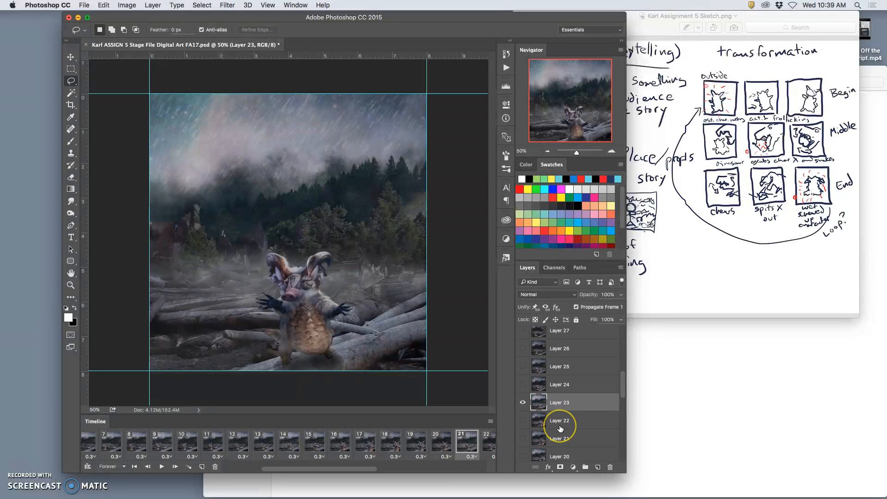
pyautogui.scroll(-5, 560, 429)
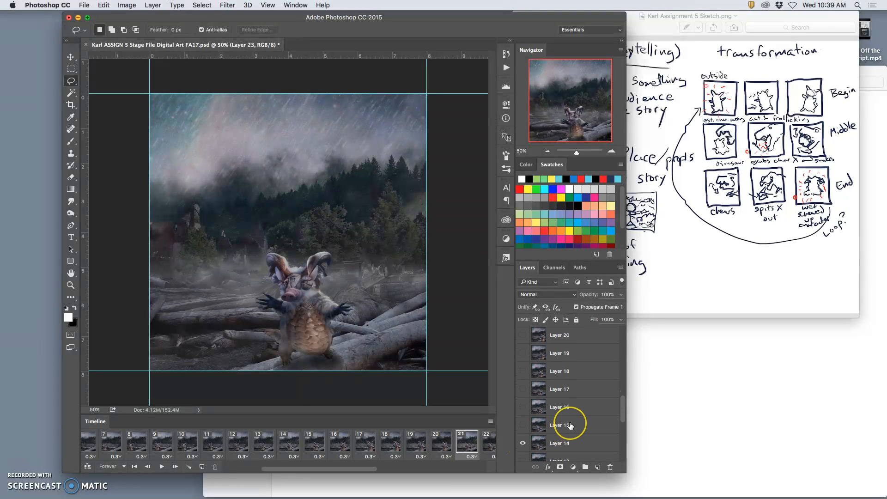
pyautogui.scroll(6, 570, 422)
pyautogui.click(622, 294)
pyautogui.moveTo(621, 306)
pyautogui.mouseDown()
pyautogui.moveTo(611, 306)
pyautogui.moveTo(636, 308)
pyautogui.mouseUp()
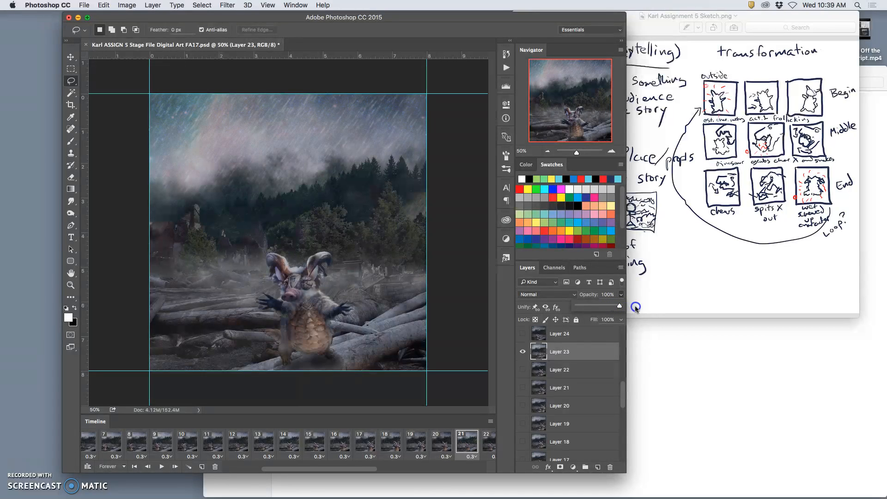
# Find the layer used in frame 14, and make that layer, Layer 16, visible in frame 21 instead of Layer 14
pyautogui.click(290, 445)
pyautogui.scroll(-5, 579, 432)
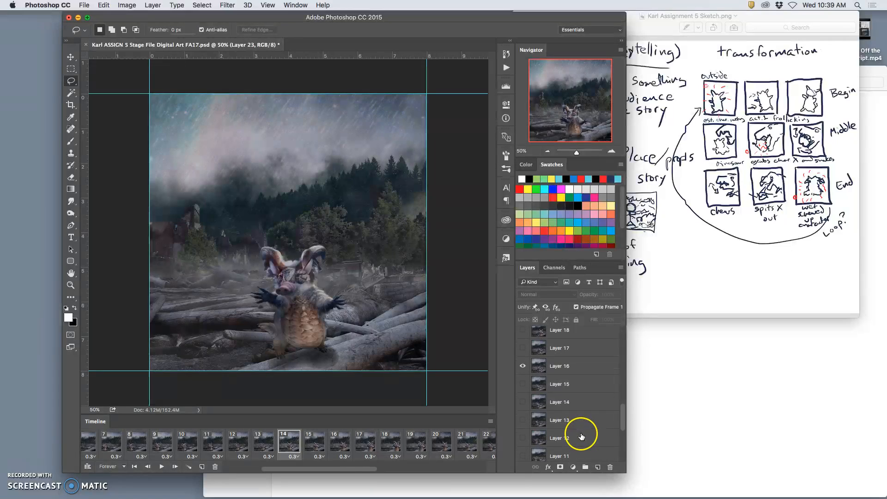
pyautogui.scroll(5, 568, 401)
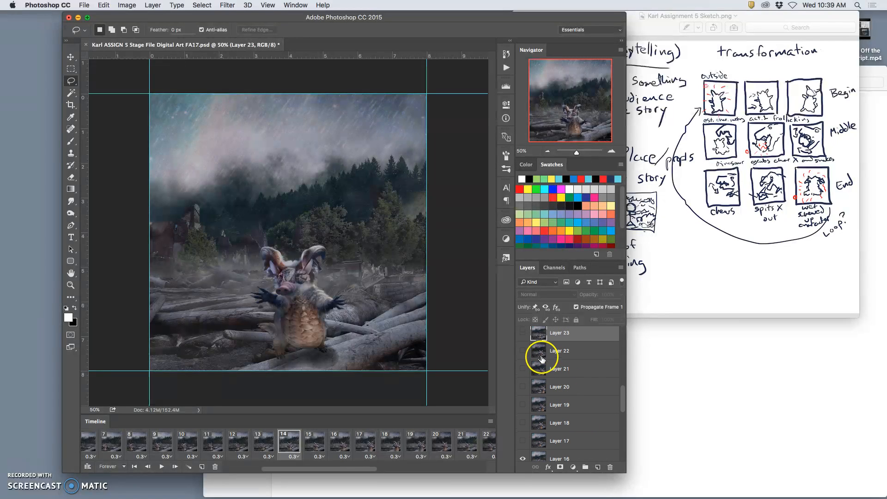
pyautogui.click(523, 334)
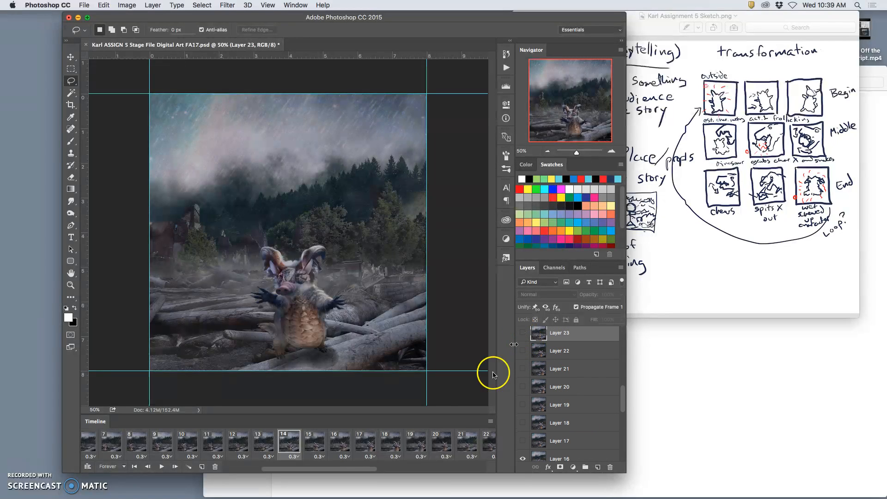
pyautogui.click(463, 443)
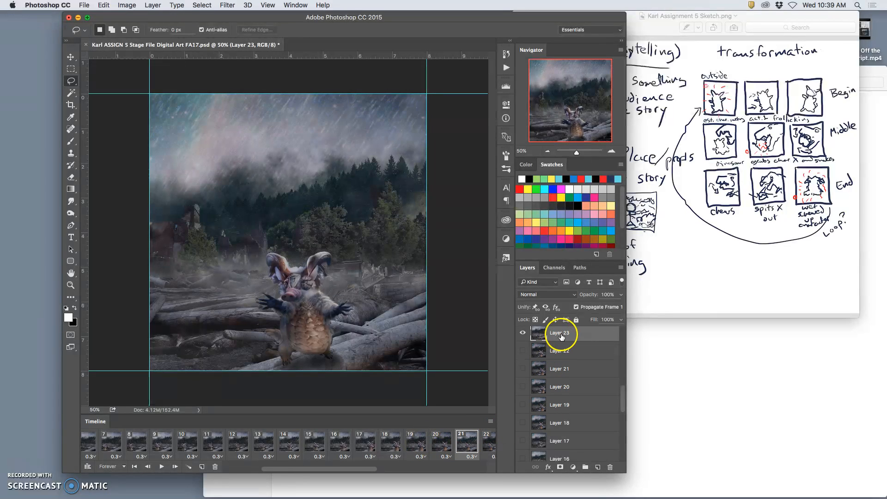
pyautogui.scroll(-2, 566, 411)
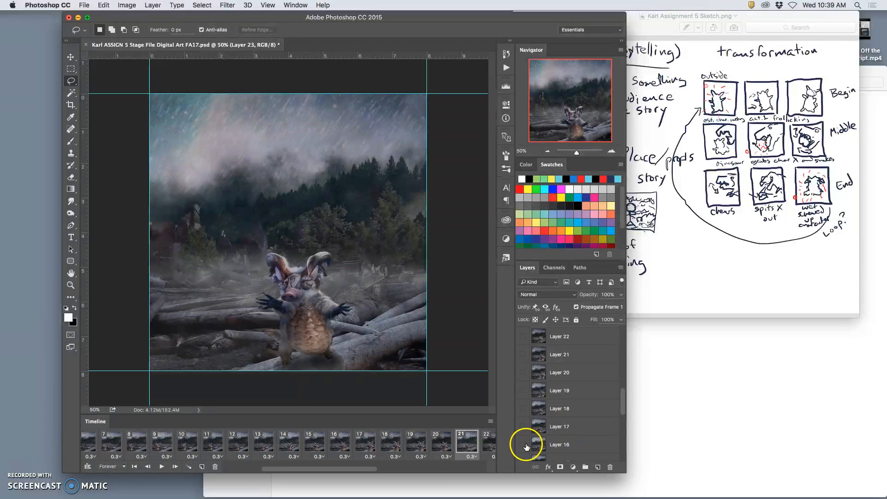
pyautogui.scroll(-1, 550, 444)
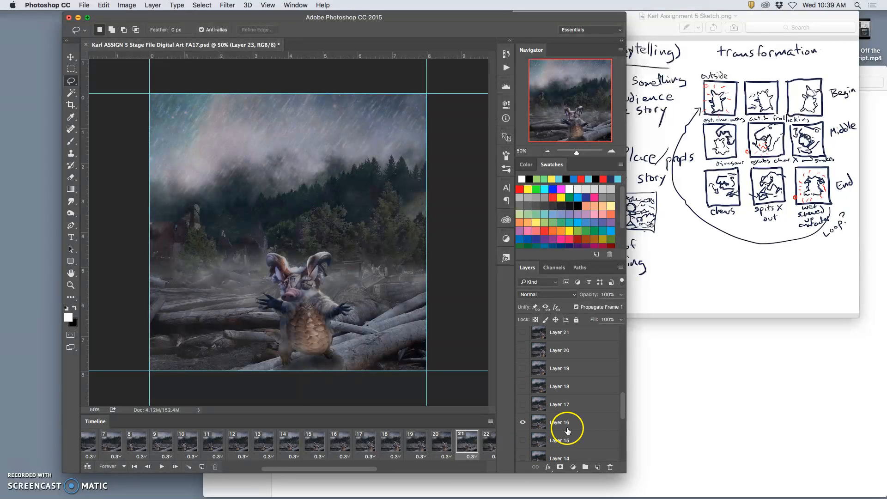
# Lower Layer 23's opacity to 87% in frame 21 so Layer 16 affects the blend
pyautogui.scroll(4, 567, 431)
pyautogui.click(621, 294)
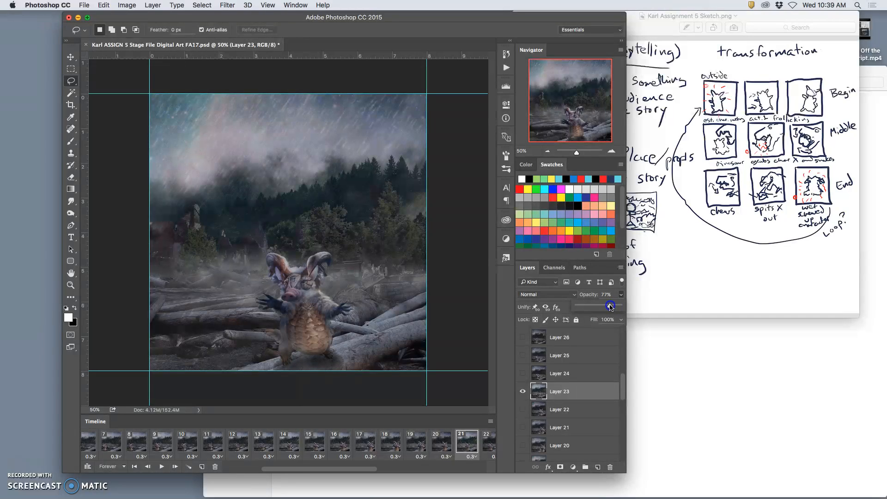
pyautogui.moveTo(607, 307)
pyautogui.mouseDown()
pyautogui.moveTo(622, 307)
pyautogui.moveTo(584, 304)
pyautogui.moveTo(622, 309)
pyautogui.mouseUp()
# Add a black Color Overlay at 100% opacity and Normal blend mode to Layer 16
pyautogui.scroll(-5, 596, 407)
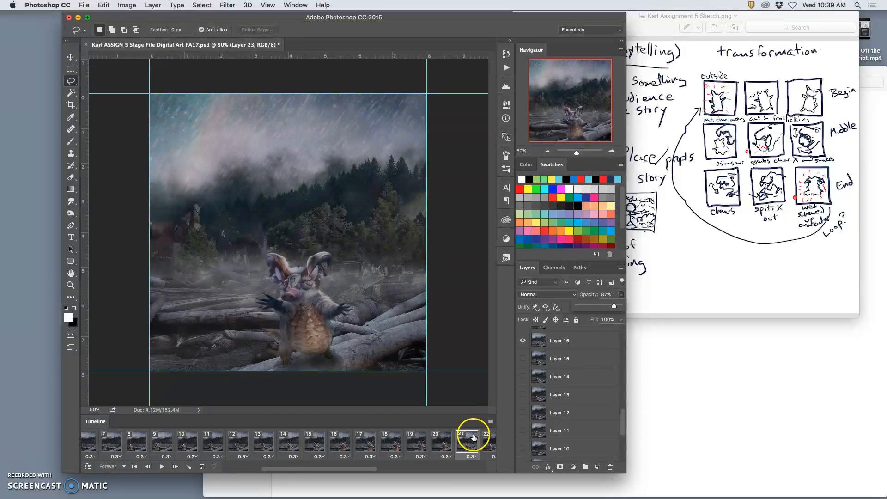
pyautogui.doubleClick(588, 345)
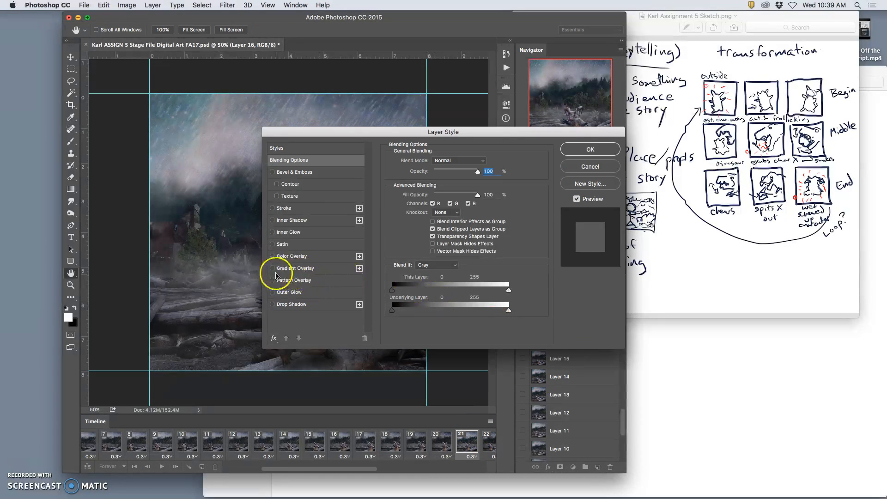
pyautogui.click(273, 257)
pyautogui.click(344, 256)
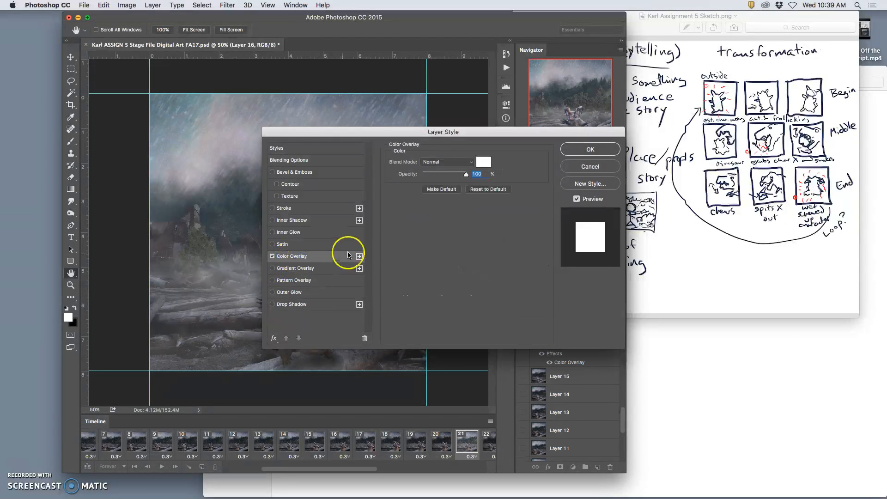
pyautogui.click(484, 161)
pyautogui.click(541, 369)
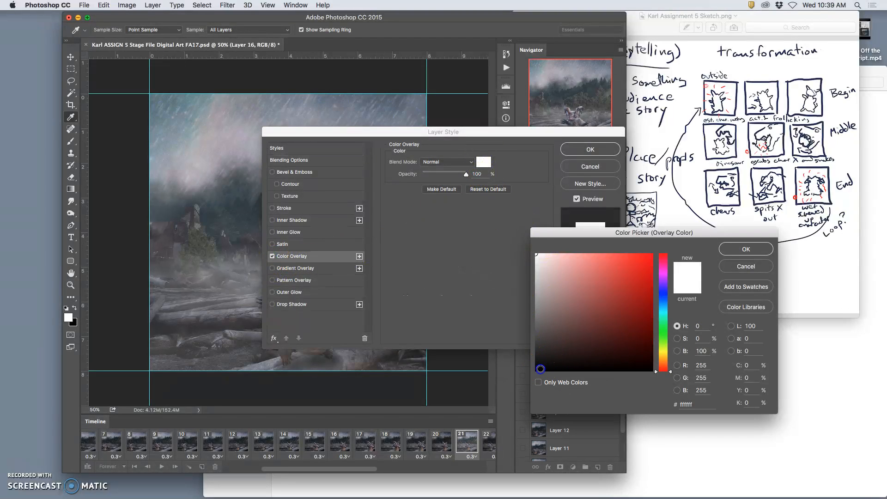
pyautogui.click(746, 248)
pyautogui.moveTo(487, 134); pyautogui.dragTo(734, 185)
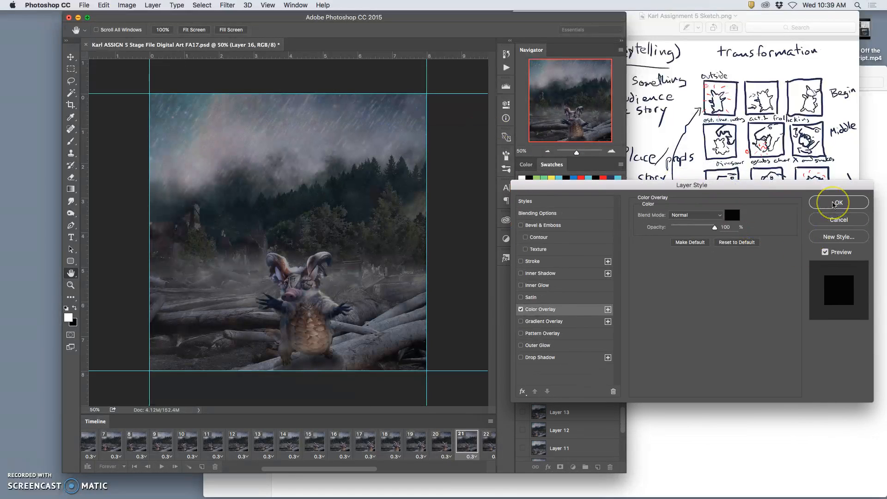
pyautogui.click(830, 205)
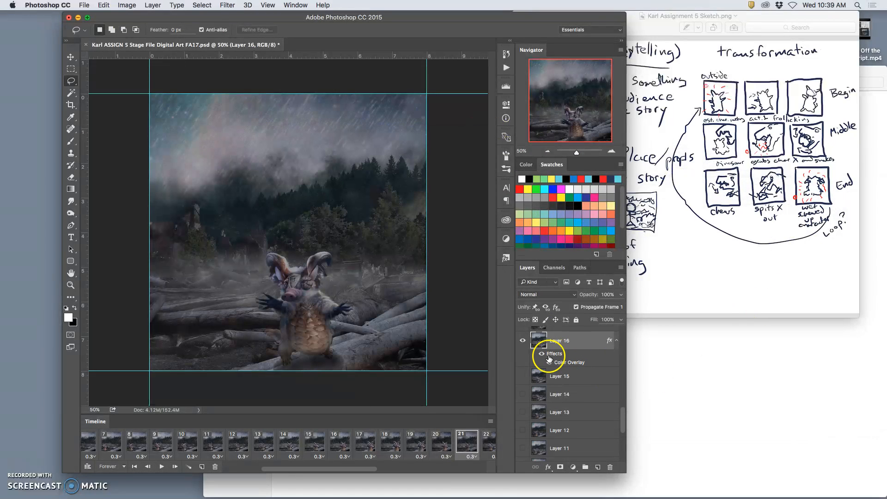
# Toggle Layer 16's effects to compare frame 21 with and without the overlay, and check it against frame 20
pyautogui.click(542, 355)
pyautogui.click(542, 355)
pyautogui.click(542, 355)
pyautogui.click(542, 355)
pyautogui.click(541, 355)
pyautogui.click(542, 355)
pyautogui.click(542, 355)
pyautogui.click(542, 355)
pyautogui.click(443, 453)
pyautogui.click(467, 446)
# Set Layer 23's opacity to 84% in frame 21
pyautogui.scroll(10, 587, 349)
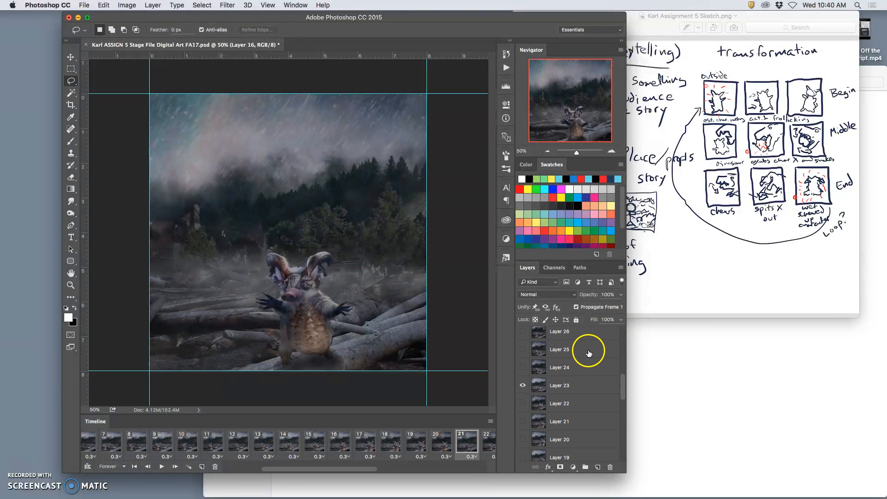
pyautogui.click(578, 386)
pyautogui.moveTo(613, 309); pyautogui.dragTo(614, 308)
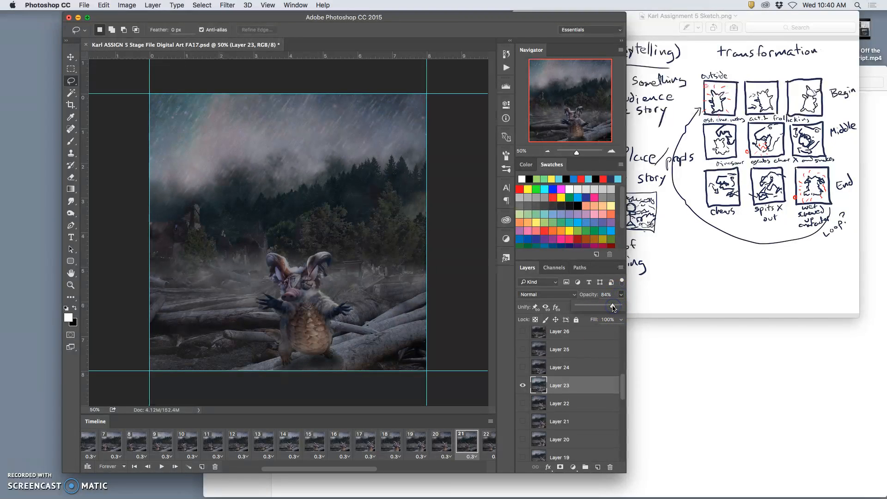
# Step through frames 20 to 22 to compare the darkened frame 21 with its neighbours
pyautogui.click(445, 445)
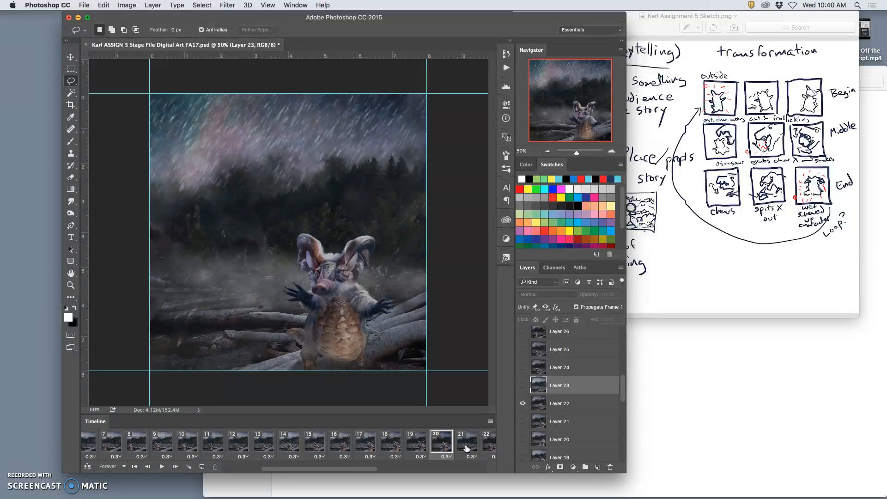
pyautogui.click(467, 446)
pyautogui.click(486, 446)
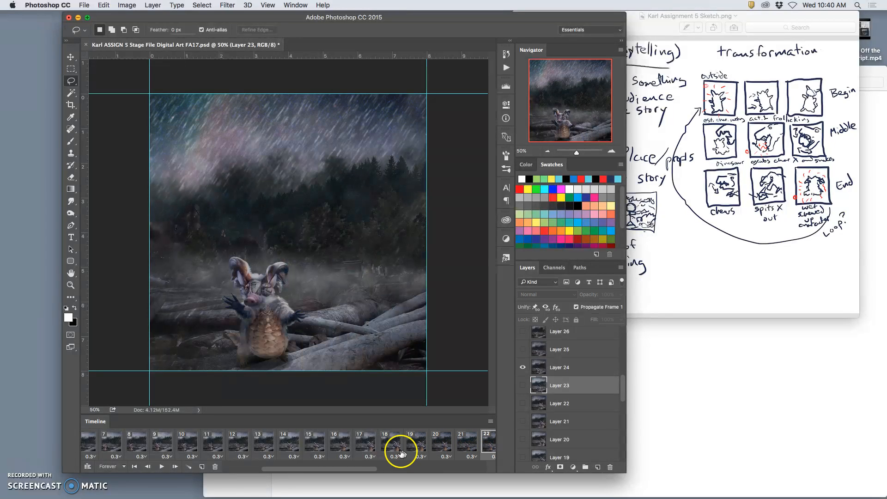
# In frame 14, show Layer 15 beneath Layer 16 and add a black Color Overlay to it at 100% opacity in Normal mode
pyautogui.click(287, 446)
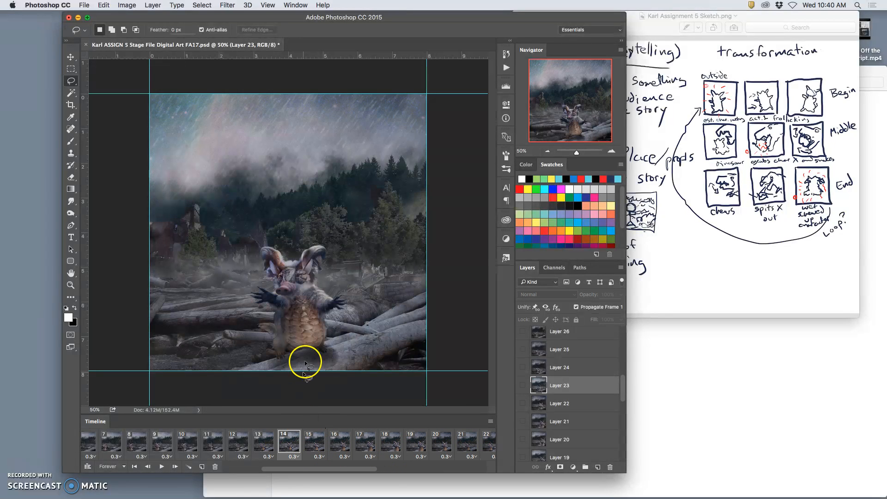
pyautogui.scroll(-6, 560, 410)
pyautogui.scroll(-2, 569, 412)
pyautogui.click(565, 382)
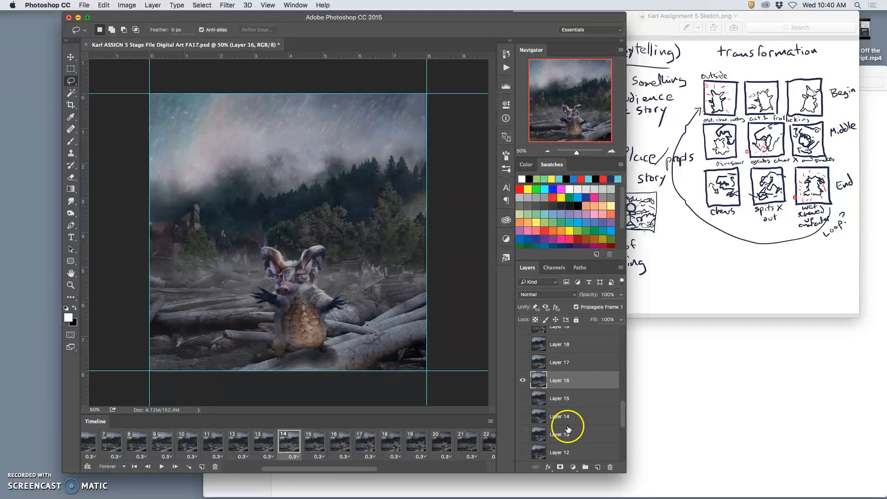
pyautogui.click(562, 400)
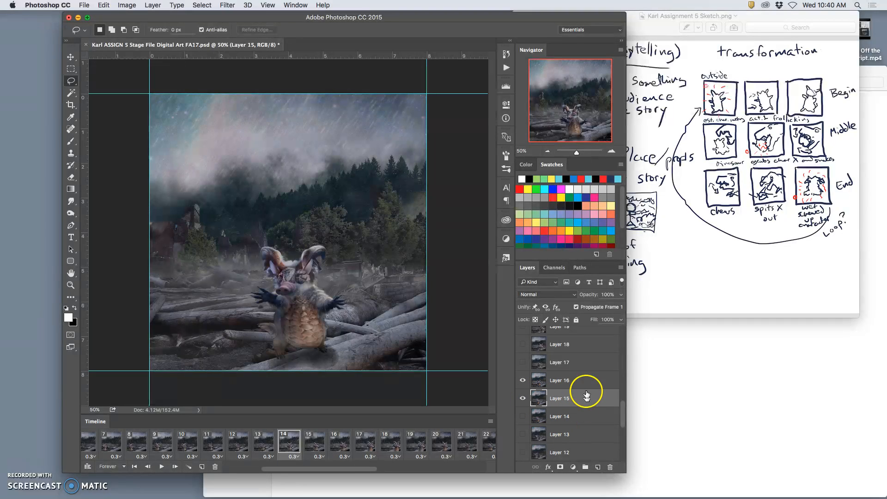
pyautogui.click(571, 382)
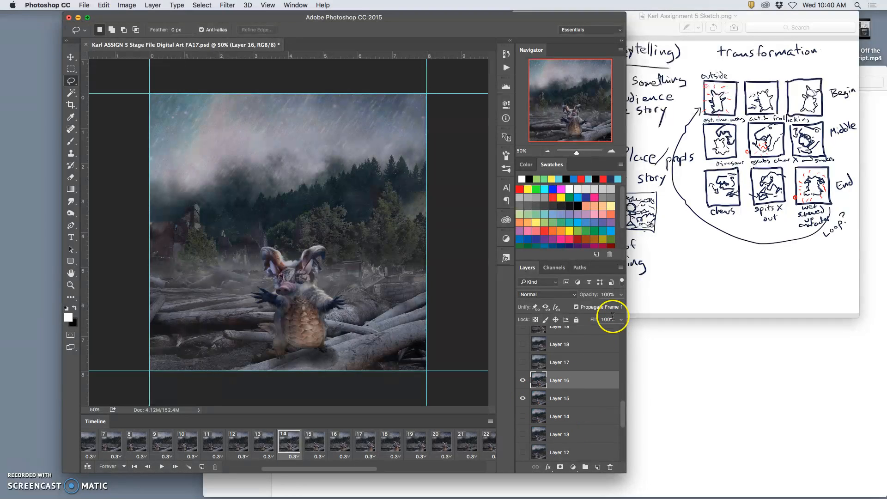
pyautogui.doubleClick(576, 400)
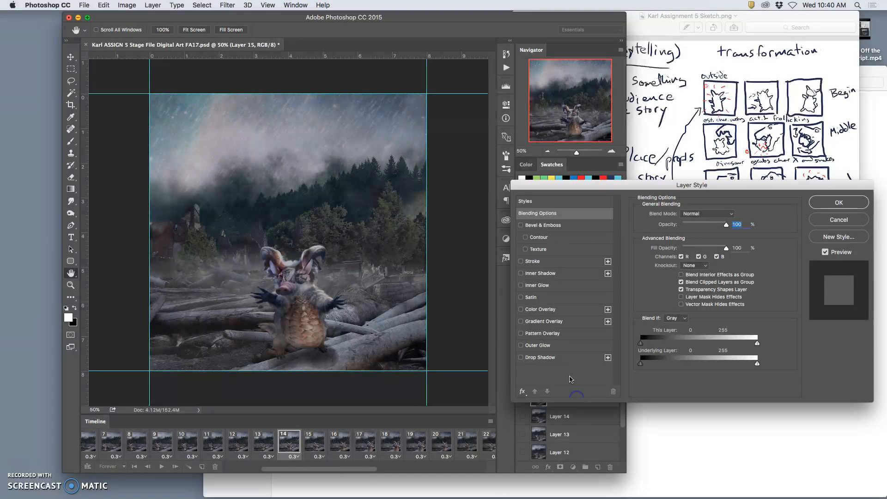
pyautogui.click(521, 311)
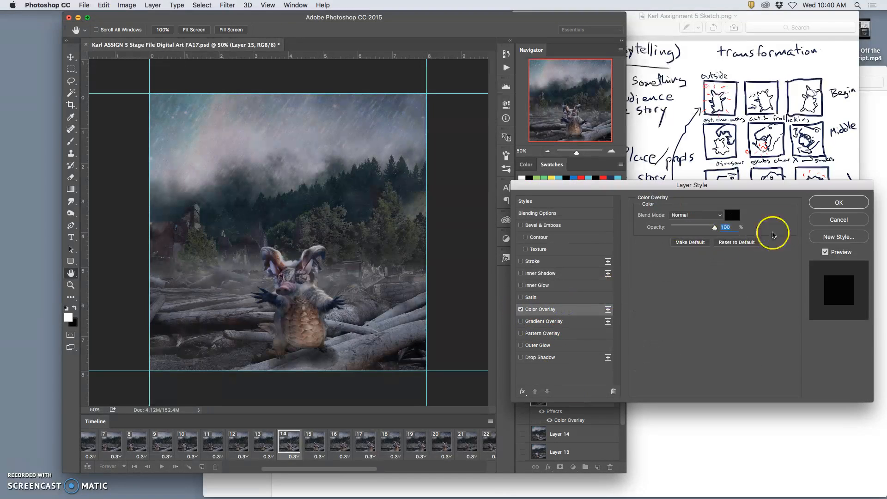
pyautogui.click(827, 204)
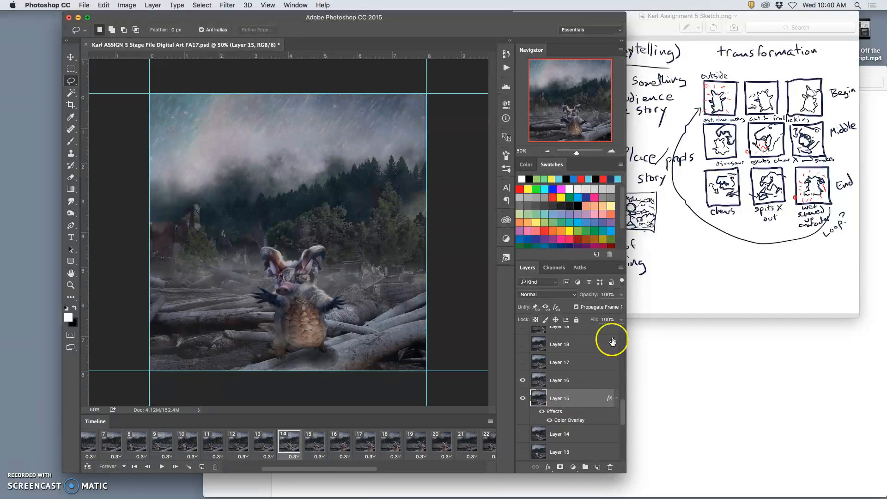
# Set Layer 16's opacity to 88% in frame 14 so the black layer beneath darkens it
pyautogui.click(587, 382)
pyautogui.click(621, 295)
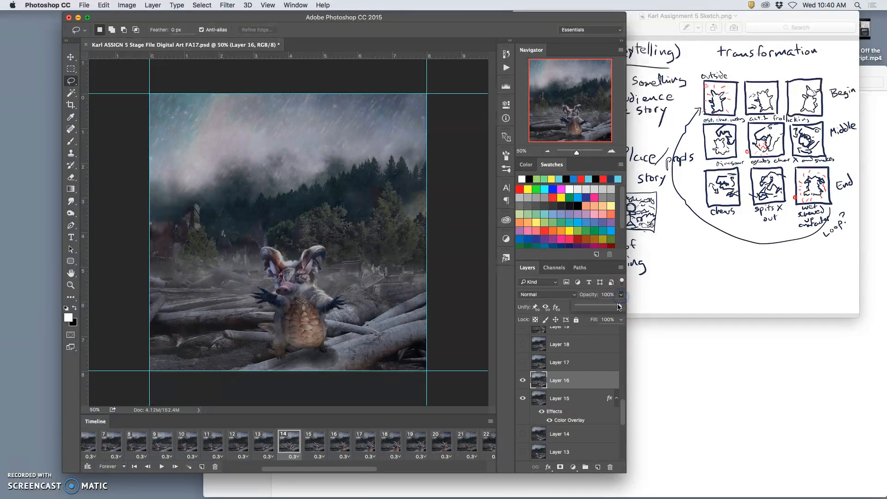
pyautogui.moveTo(615, 306); pyautogui.dragTo(615, 306)
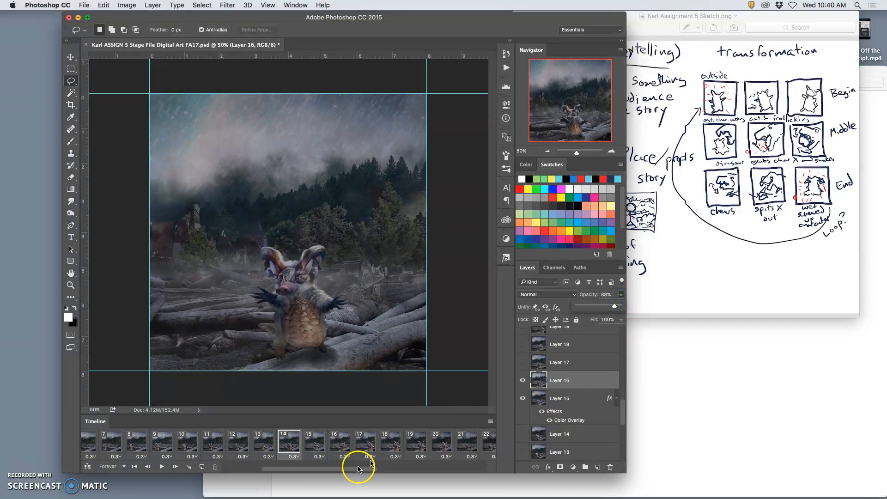
# Compare the darkened frame 14 with neighbouring frames 13 and 15
pyautogui.click(316, 447)
pyautogui.click(284, 445)
pyautogui.click(270, 446)
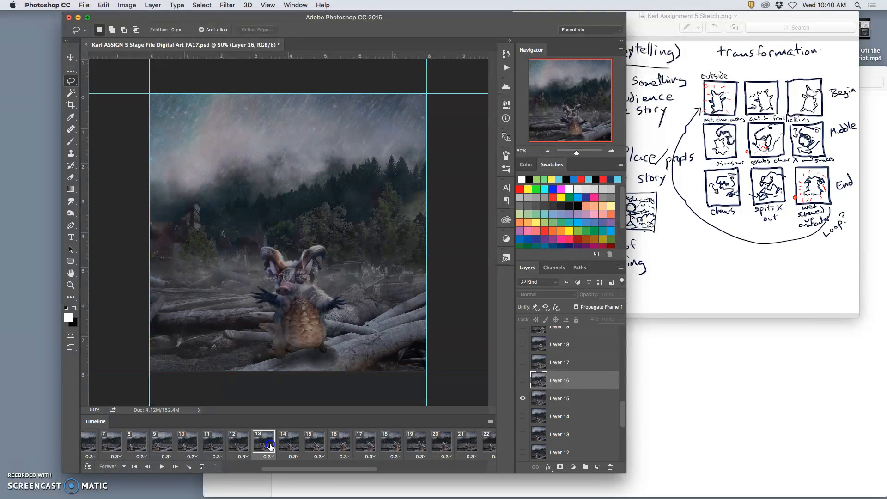
pyautogui.click(291, 447)
pyautogui.click(315, 448)
# Play the animation from frame 1 to review the motion and brightness, and stop playback
pyautogui.moveTo(345, 470); pyautogui.dragTo(335, 470)
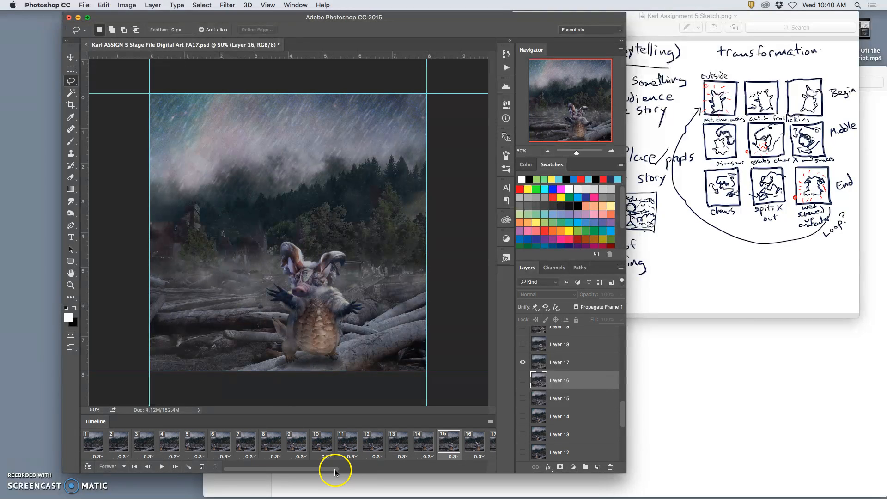
pyautogui.click(94, 443)
pyautogui.click(162, 467)
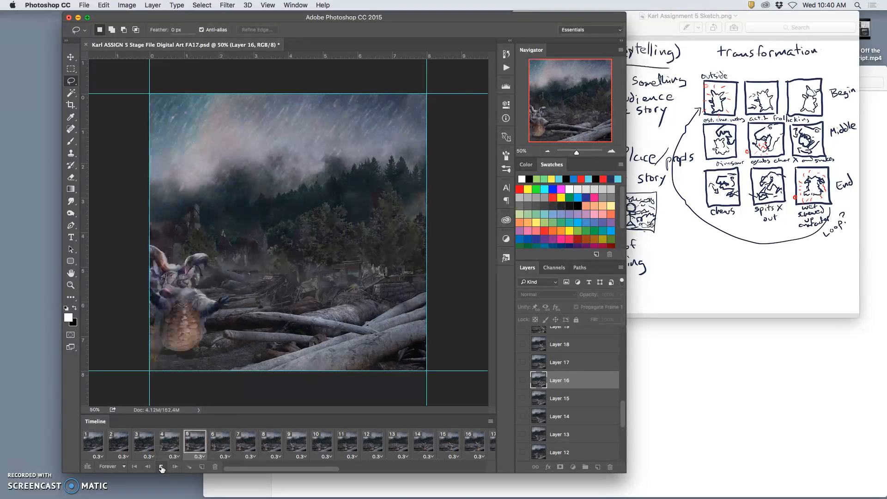
pyautogui.click(162, 468)
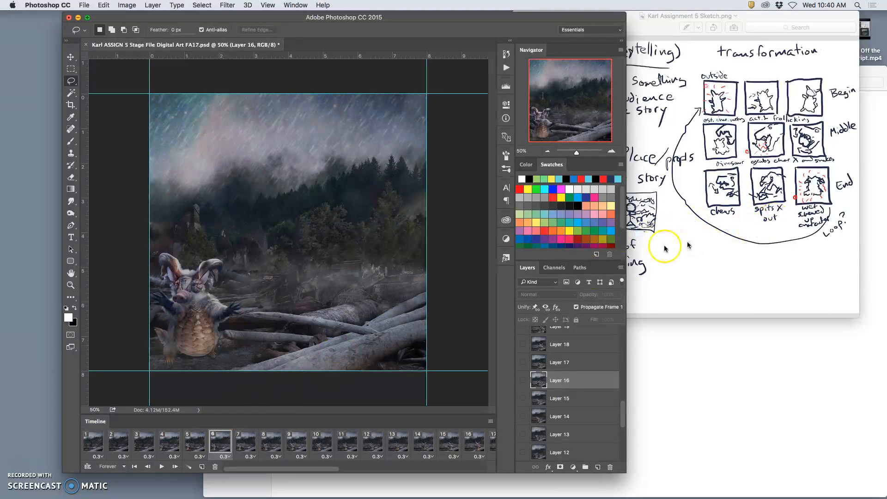
# Play the animation from frame 34 across the loop point and return to frame 1
pyautogui.hscroll(10, 444, 440)
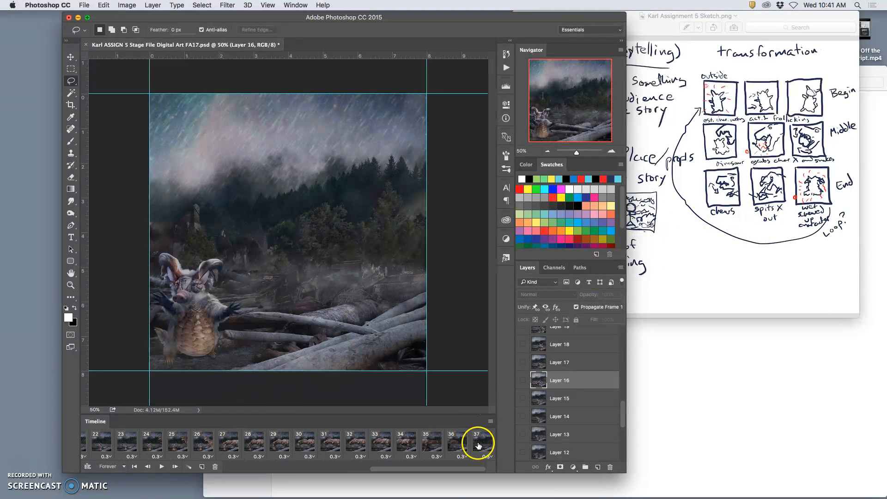
pyautogui.click(406, 441)
pyautogui.click(162, 468)
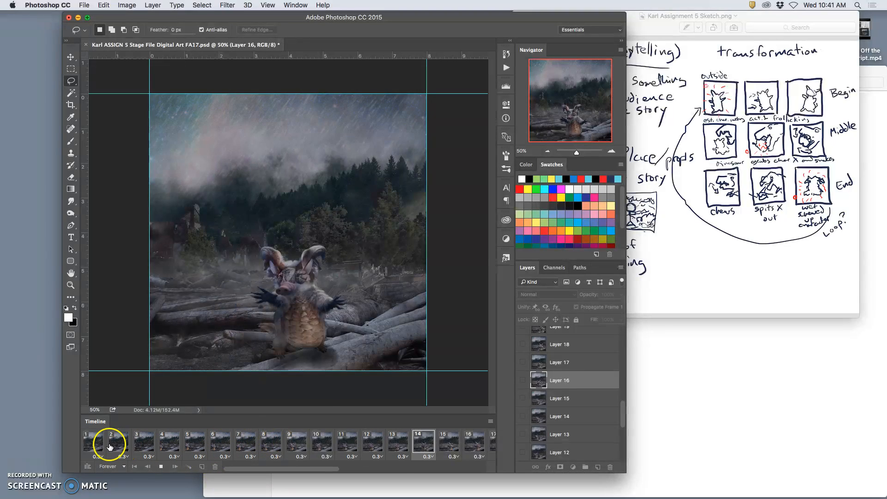
pyautogui.click(94, 442)
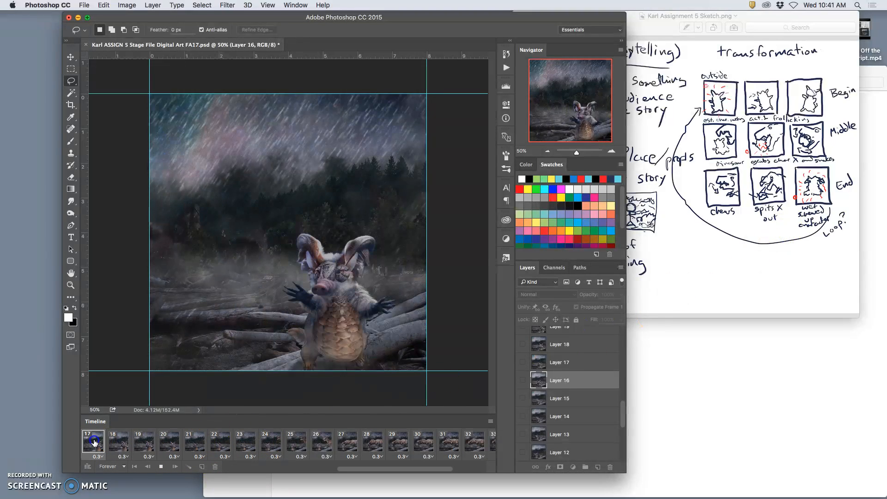
pyautogui.hscroll(-10, 167, 453)
pyautogui.click(99, 445)
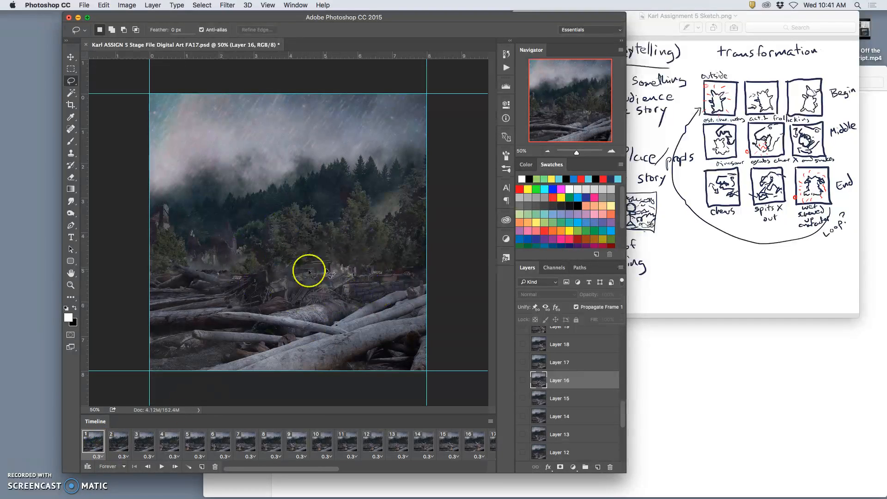
# Step through frames 1 to 6 to examine how the character enters the scene
pyautogui.click(122, 444)
pyautogui.click(145, 445)
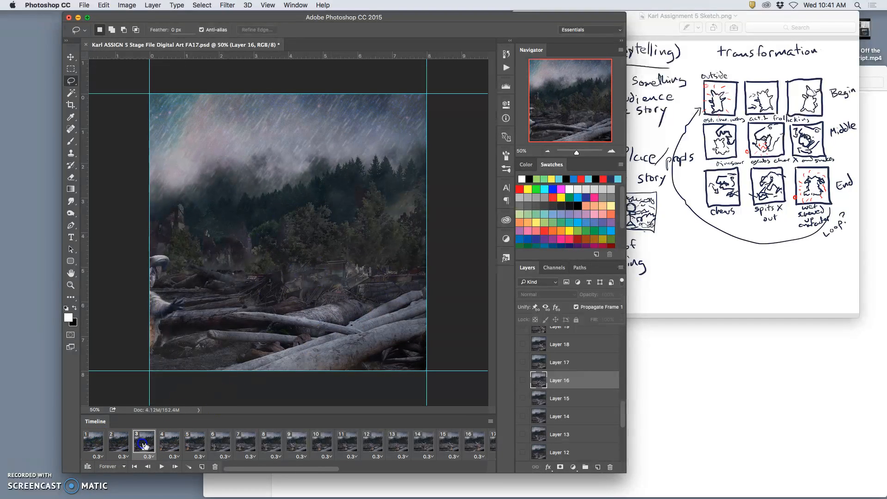
pyautogui.click(169, 445)
pyautogui.click(197, 447)
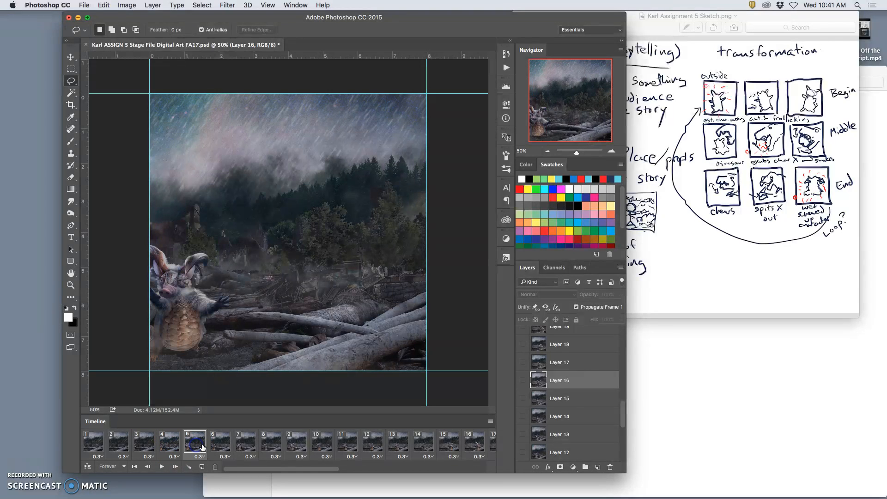
pyautogui.click(175, 445)
pyautogui.click(221, 445)
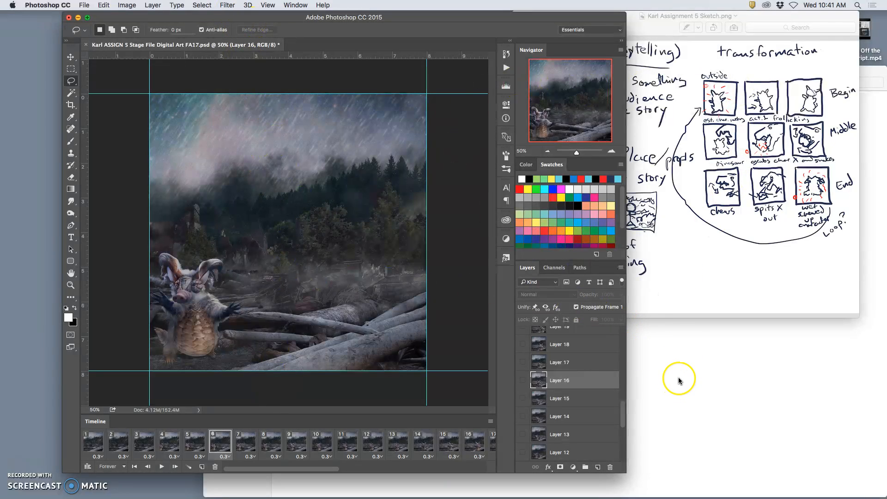
pyautogui.click(84, 6)
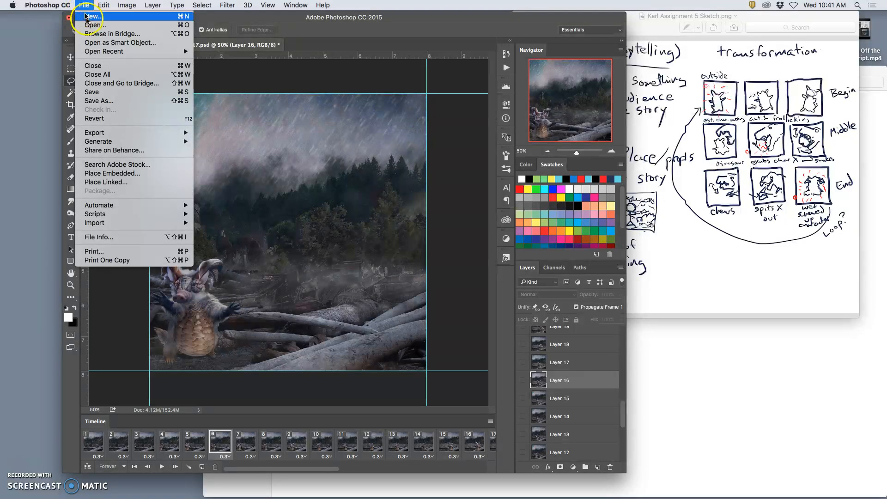
pyautogui.moveTo(116, 51)
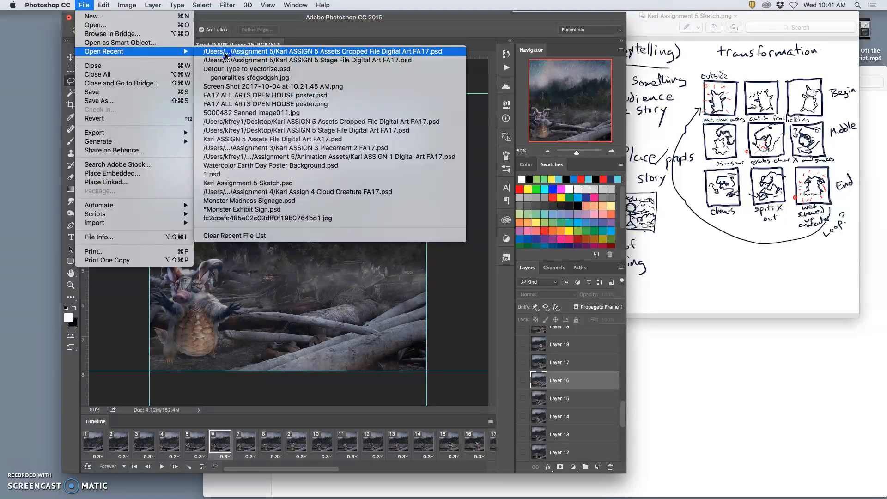
pyautogui.click(222, 55)
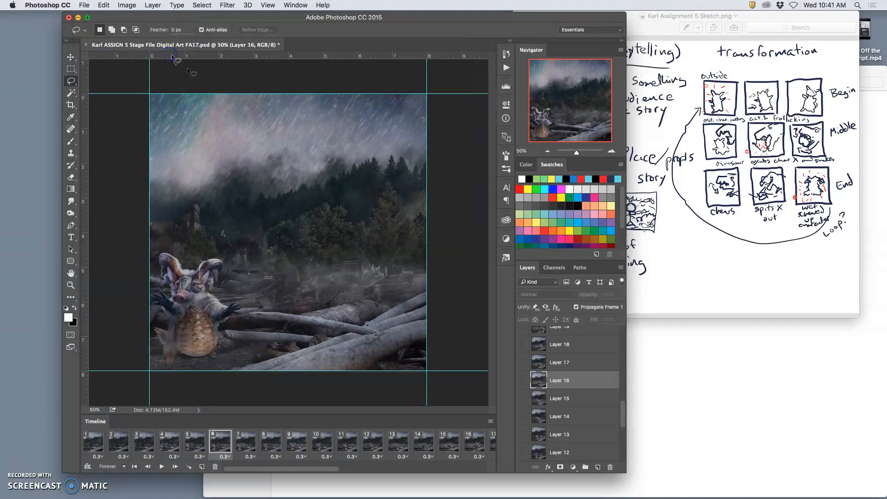
# Switch to Finder and open the ASSIGN 5 Assets File Digital Art FA17.psd from the Assignment 5 folder in Photoshop
pyautogui.moveTo(682, 497)
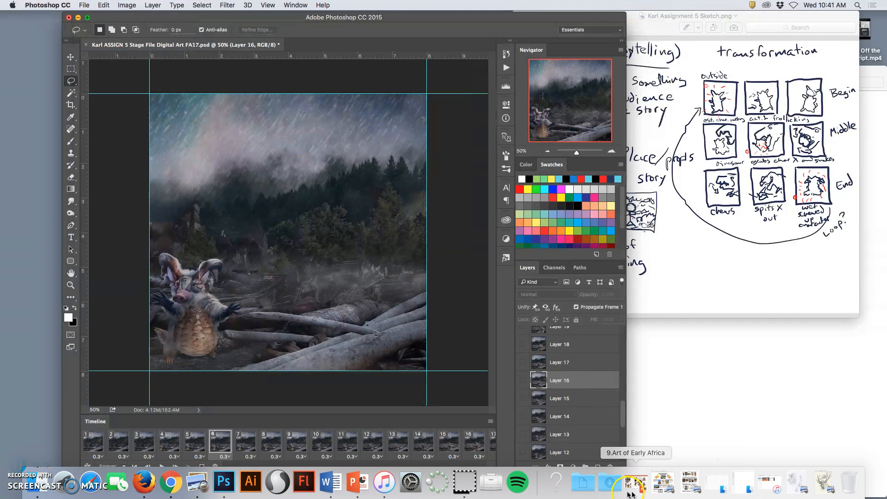
pyautogui.click(585, 489)
pyautogui.click(802, 415)
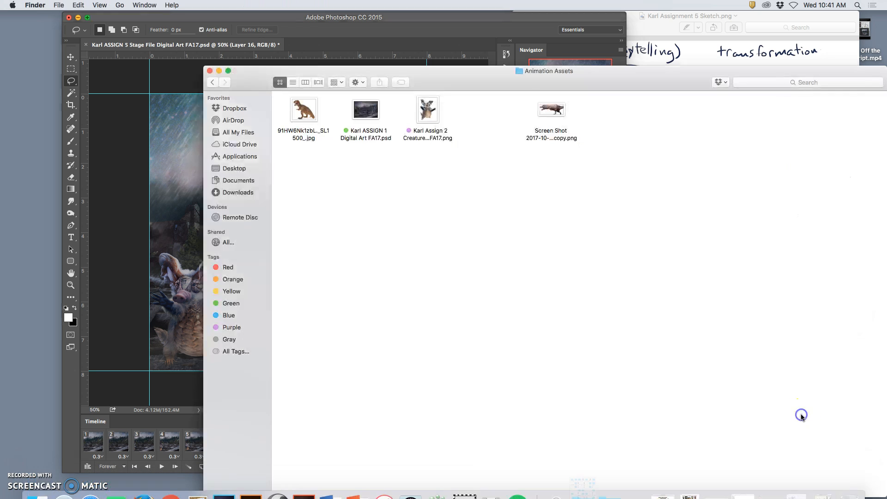
pyautogui.click(212, 83)
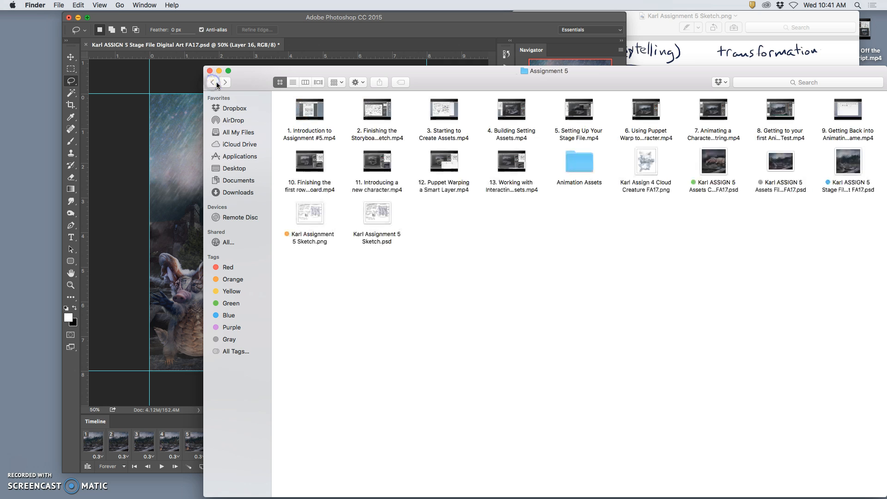
pyautogui.doubleClick(780, 166)
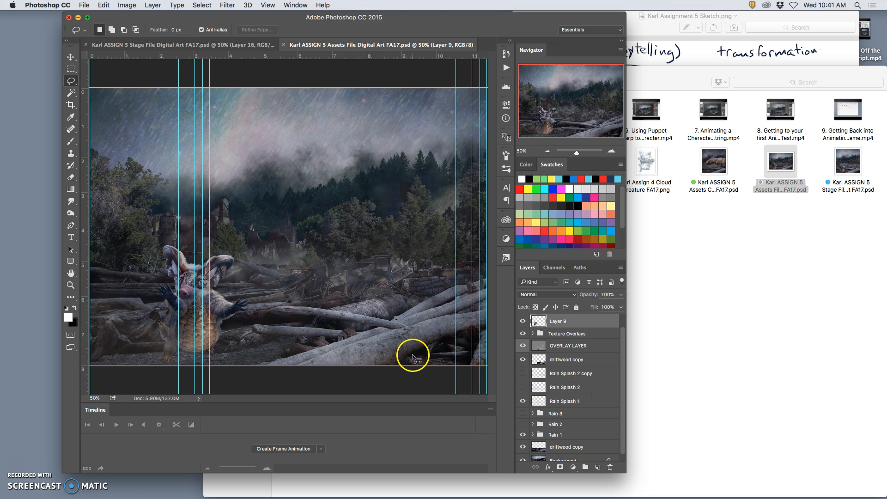
# Hide Layer 9 in the assets file to leave the background scene without the character
pyautogui.scroll(-1, 539, 391)
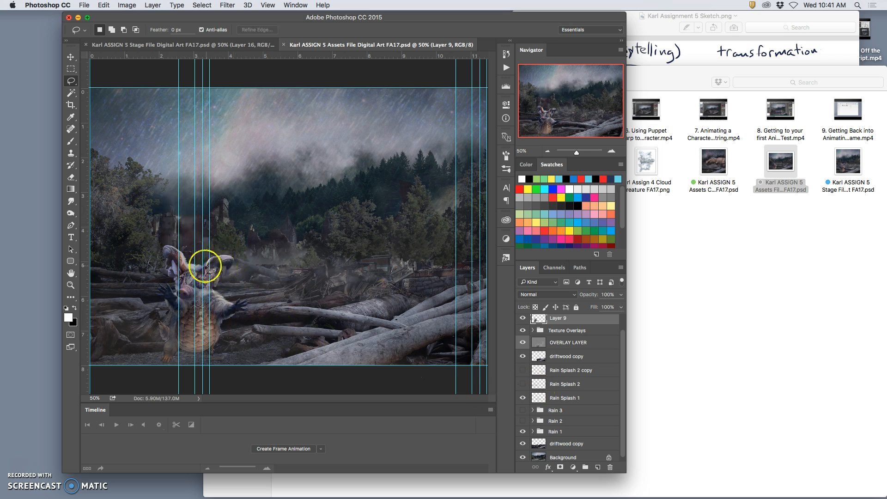
pyautogui.scroll(-1, 580, 406)
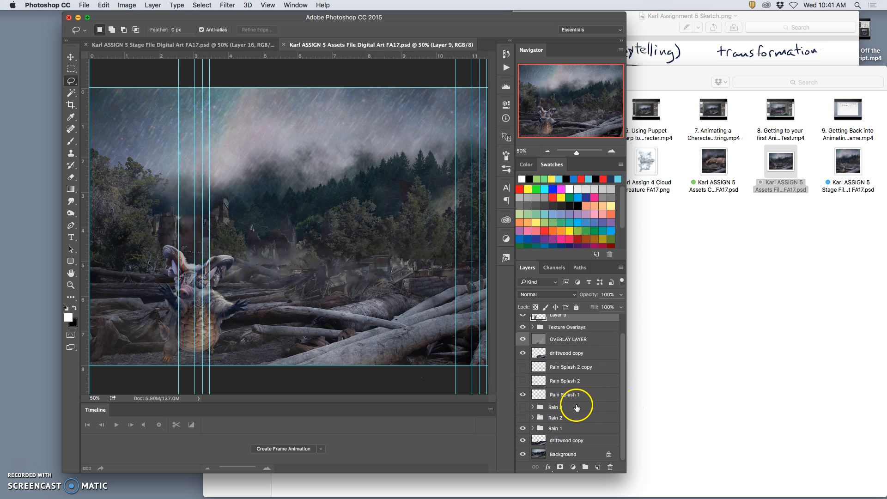
pyautogui.scroll(3, 546, 358)
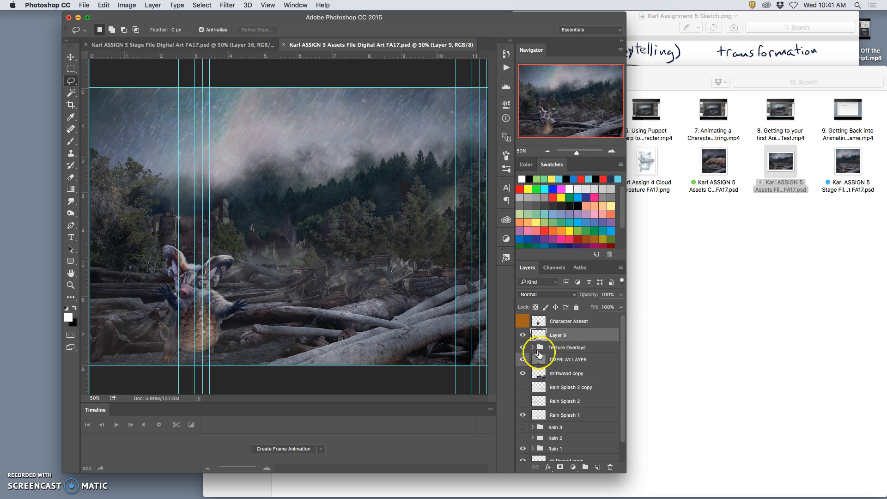
pyautogui.click(523, 335)
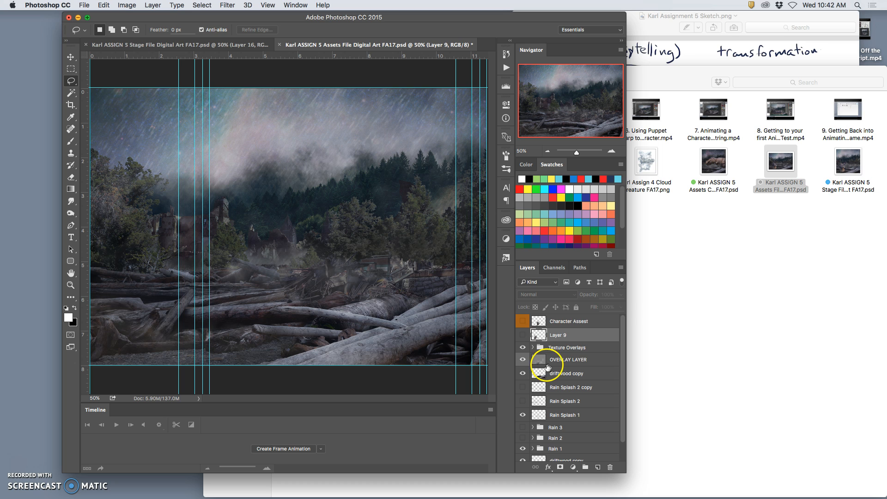
# Select the full-height scene area between the guides at about 2.5 and 10.5 on the ruler with the Rectangular Marquee tool
pyautogui.click(70, 68)
pyautogui.click(179, 82)
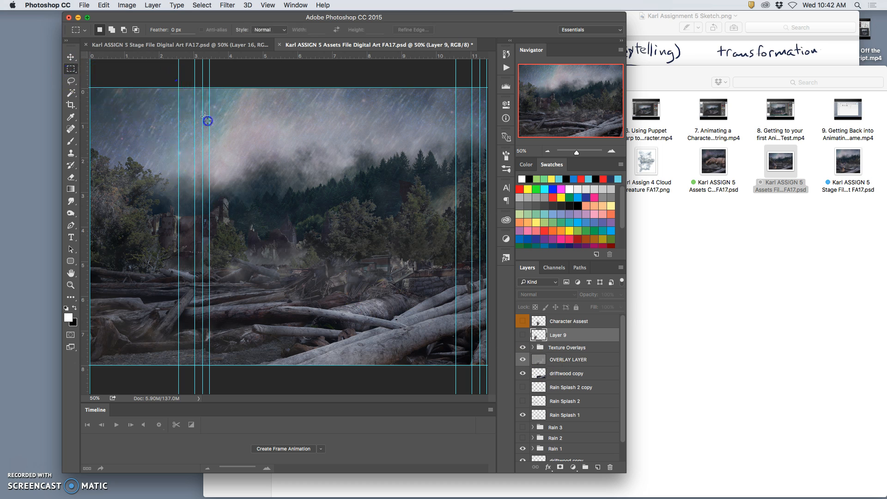
pyautogui.moveTo(179, 73); pyautogui.dragTo(457, 365)
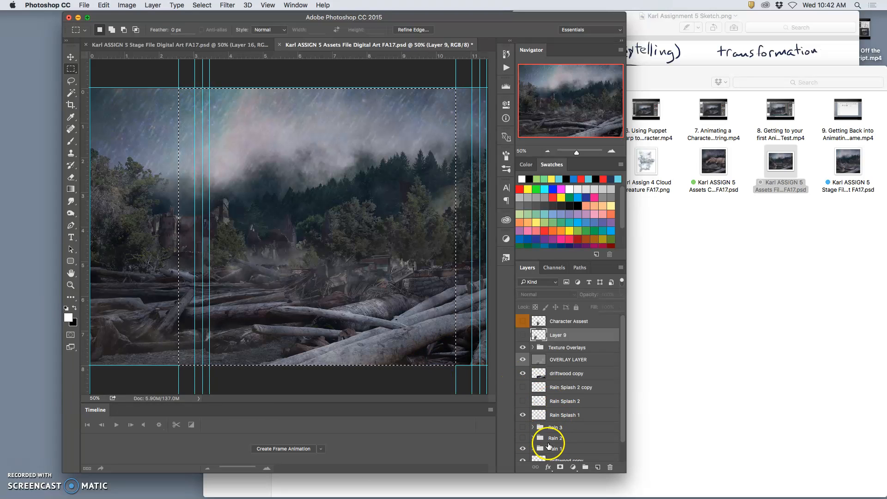
# Show the Rain 2 group and the Rain Splash 2 and Rain Splash 2 copy layers
pyautogui.click(524, 438)
pyautogui.click(553, 439)
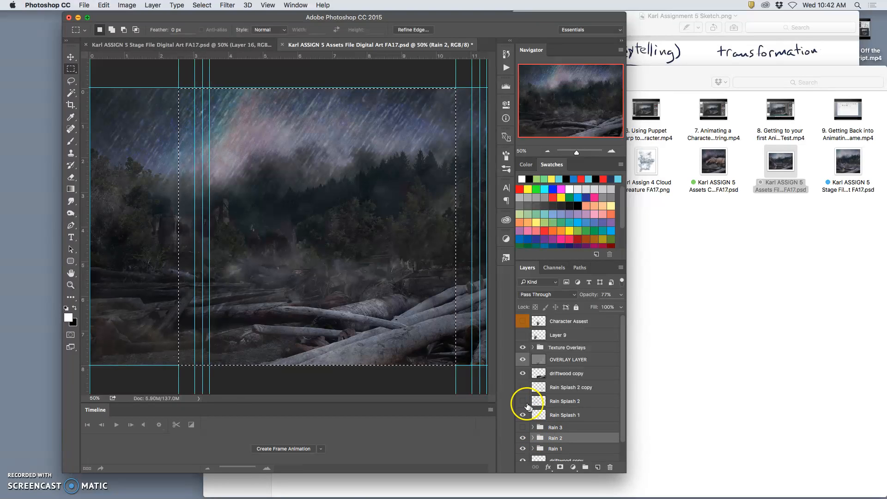
pyautogui.click(524, 401)
pyautogui.click(522, 387)
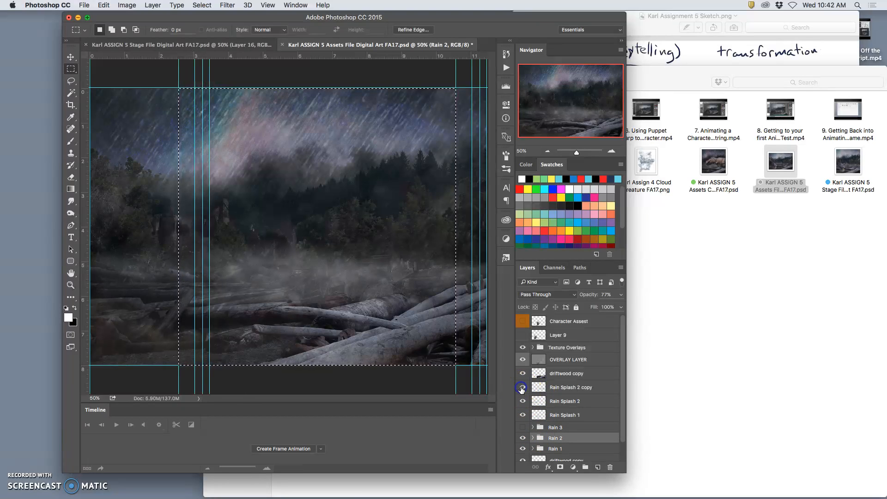
# Lower the opacity of the Rain Splash 2 copy and Rain Splash 2 layers, and set Rain Splash 1 to 57%
pyautogui.click(592, 389)
pyautogui.click(621, 294)
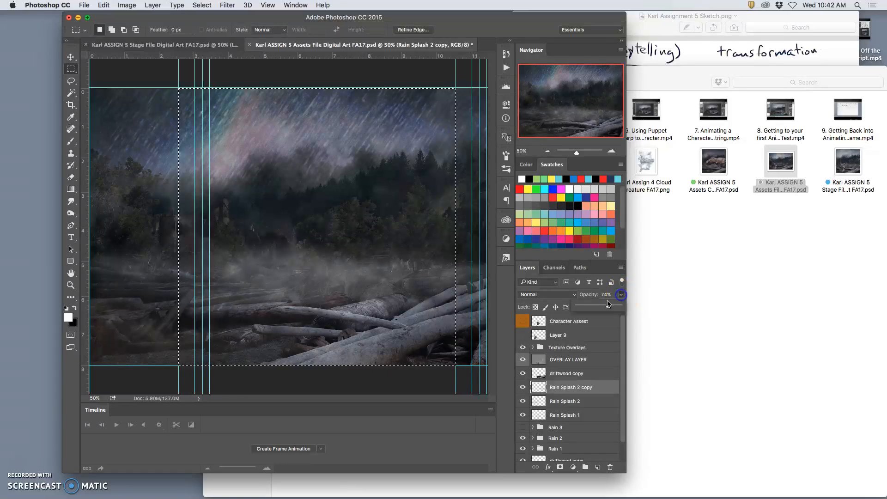
pyautogui.moveTo(611, 306); pyautogui.dragTo(597, 306)
pyautogui.click(587, 401)
pyautogui.click(621, 294)
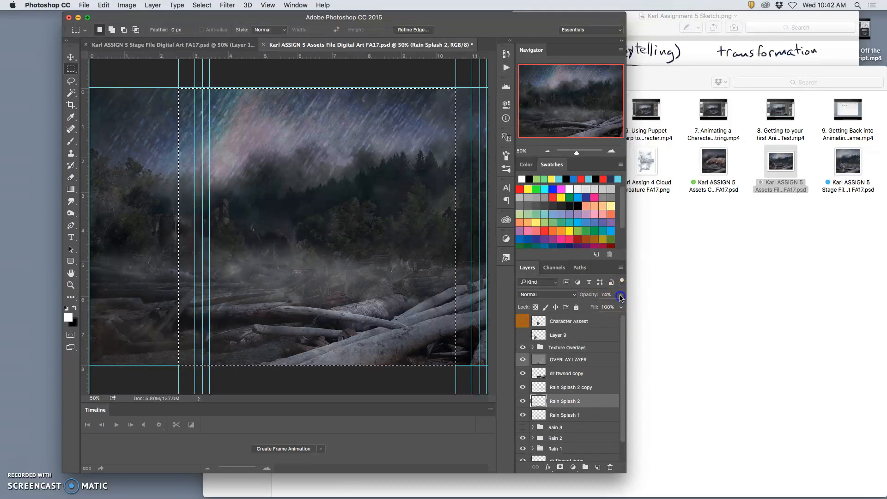
pyautogui.click(580, 413)
pyautogui.click(621, 298)
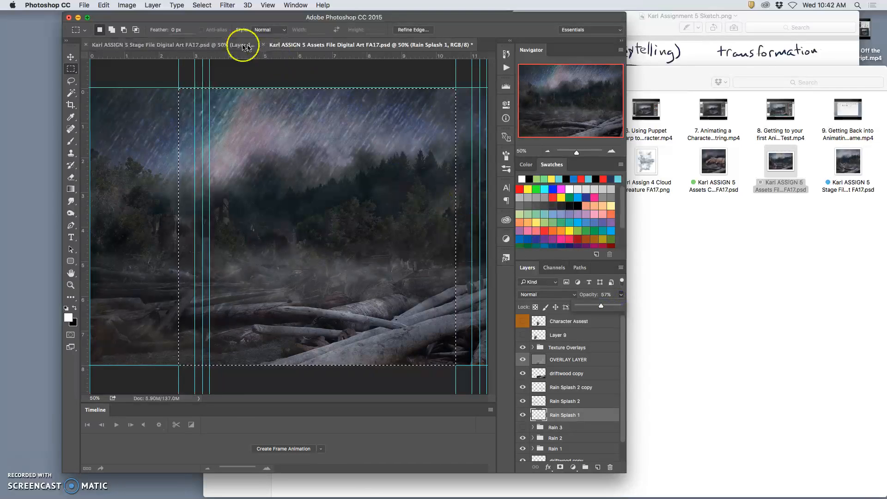
# Float the Stage File document in its own window beside the assets file and check its last frames and uppermost layers
pyautogui.moveTo(203, 46); pyautogui.dragTo(563, 165)
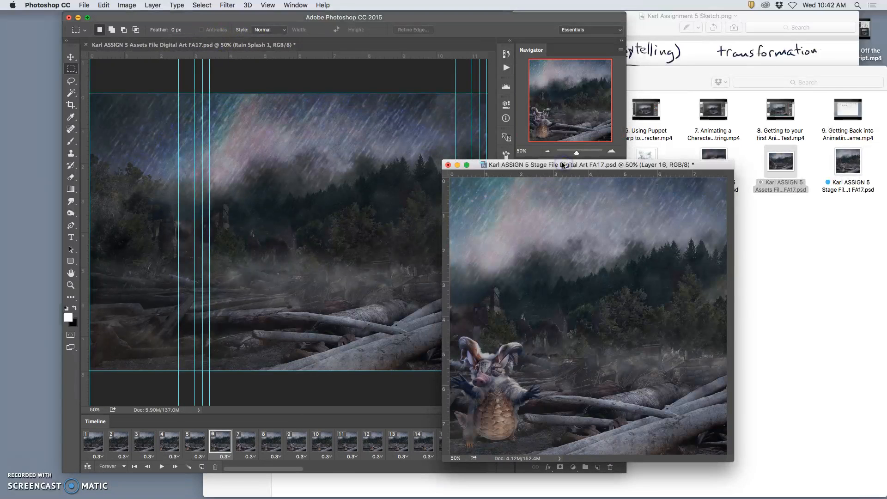
pyautogui.moveTo(440, 162); pyautogui.dragTo(775, 210)
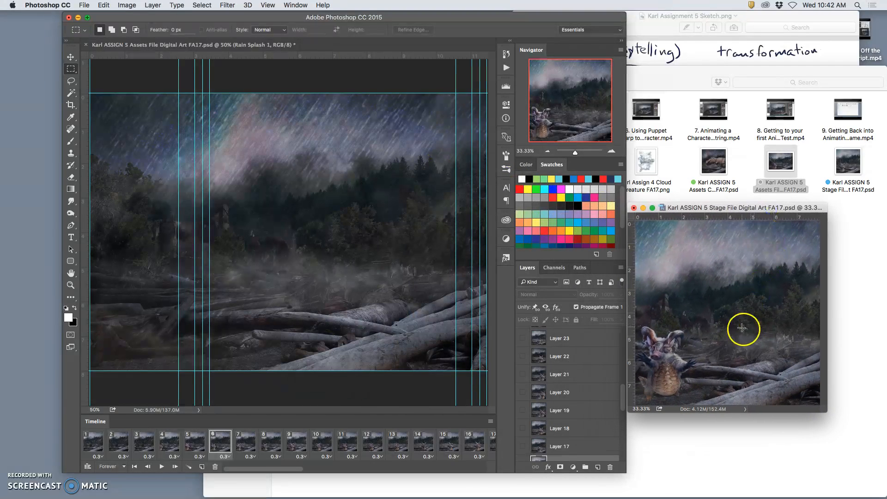
pyautogui.hscroll(10, 458, 441)
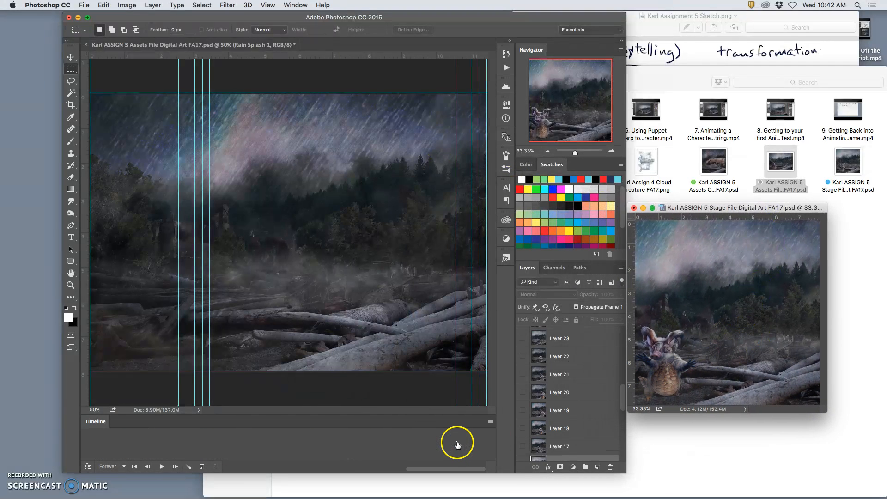
pyautogui.hscroll(-6, 453, 444)
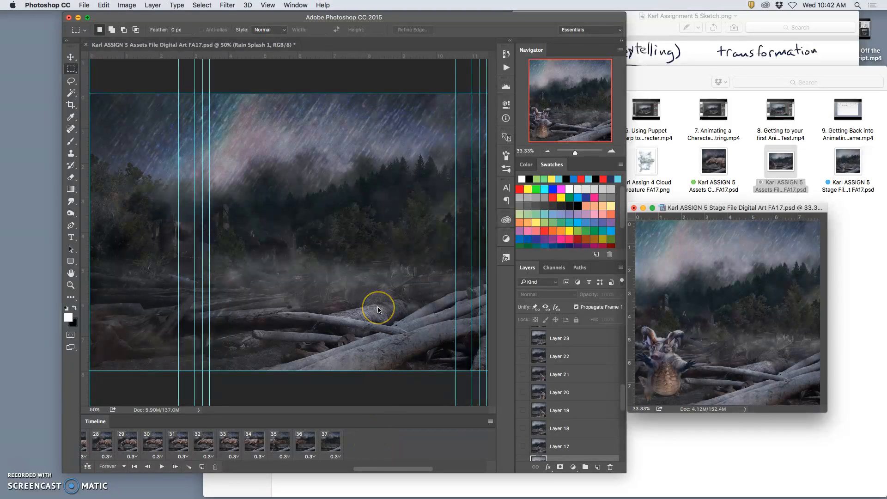
pyautogui.scroll(5, 553, 376)
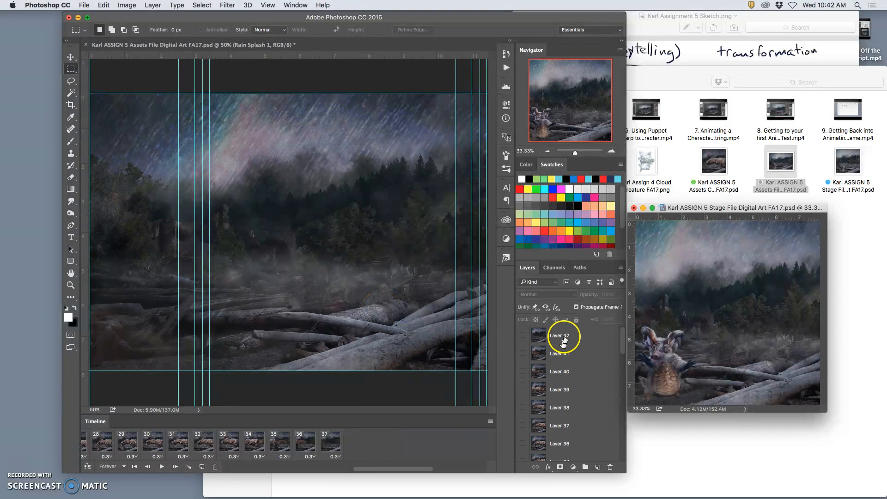
# Stamp the assets file's visible layers onto a new layer above Texture Overlays and paste the selected area into the stage file
pyautogui.click(409, 319)
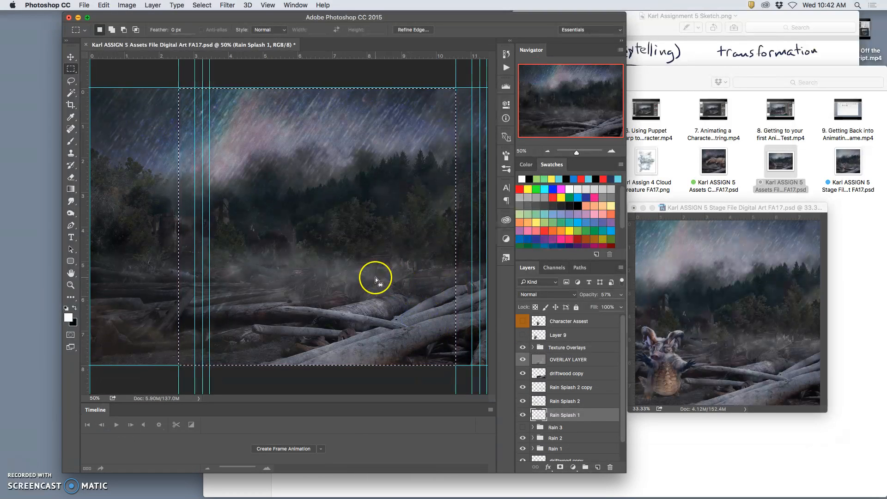
pyautogui.click(561, 349)
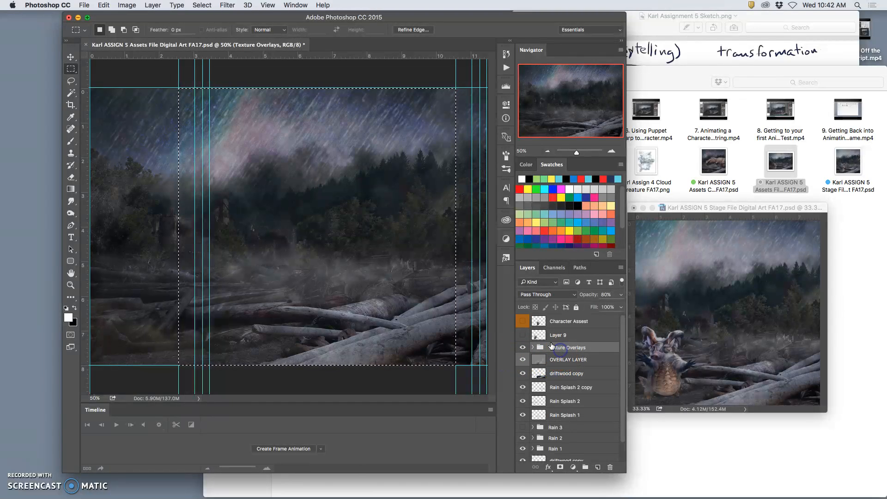
pyautogui.click(153, 5)
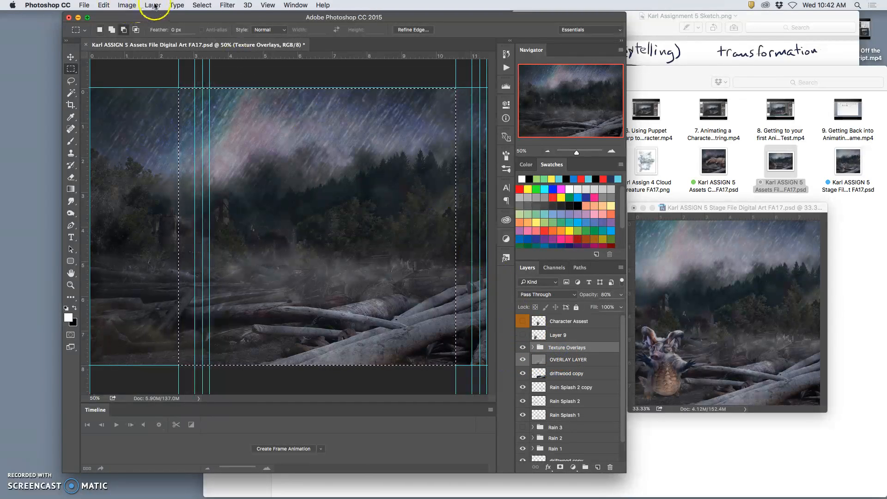
pyautogui.keyDown('alt'); pyautogui.click(202, 348); pyautogui.keyUp('alt')
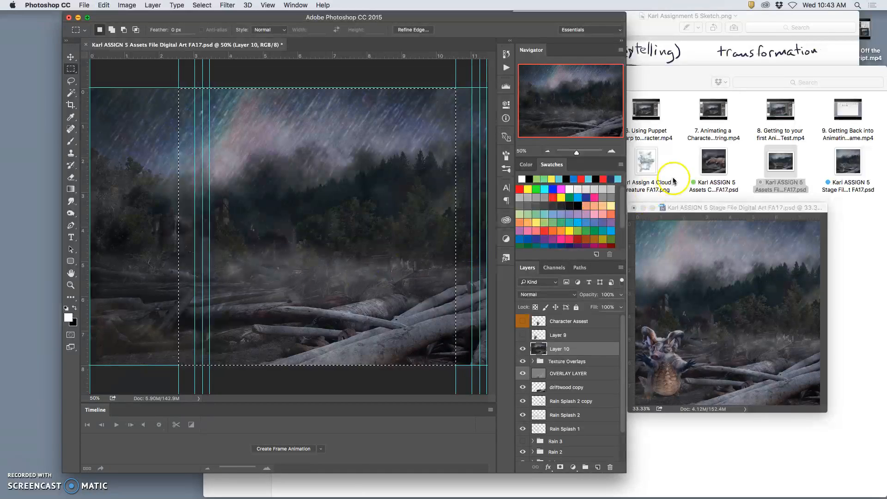
pyautogui.click(682, 208)
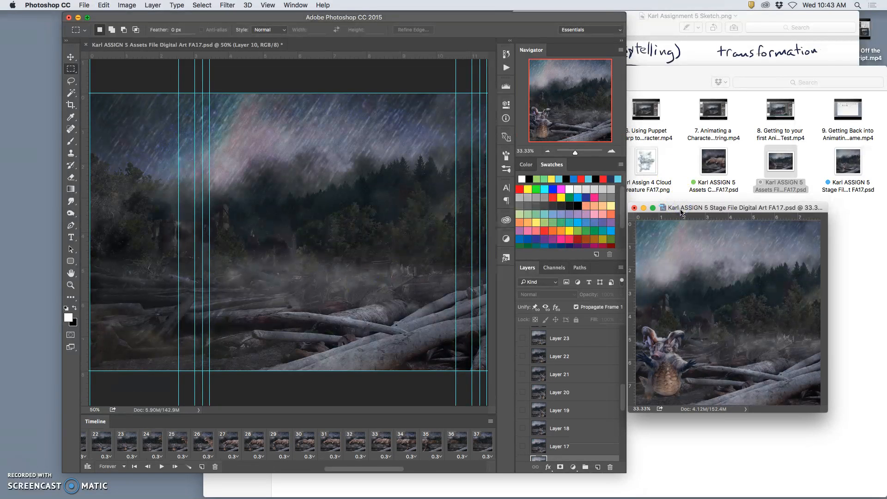
pyautogui.press('super+v')
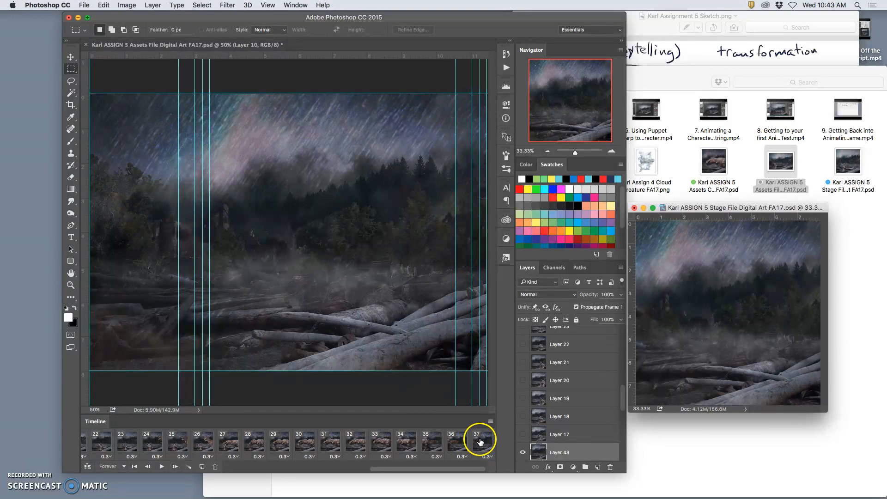
# Move the pasted background layer to the very bottom of the stage file's layer stack, below Layer 1
pyautogui.scroll(-5, 561, 441)
pyautogui.scroll(4, 564, 441)
pyautogui.click(567, 398)
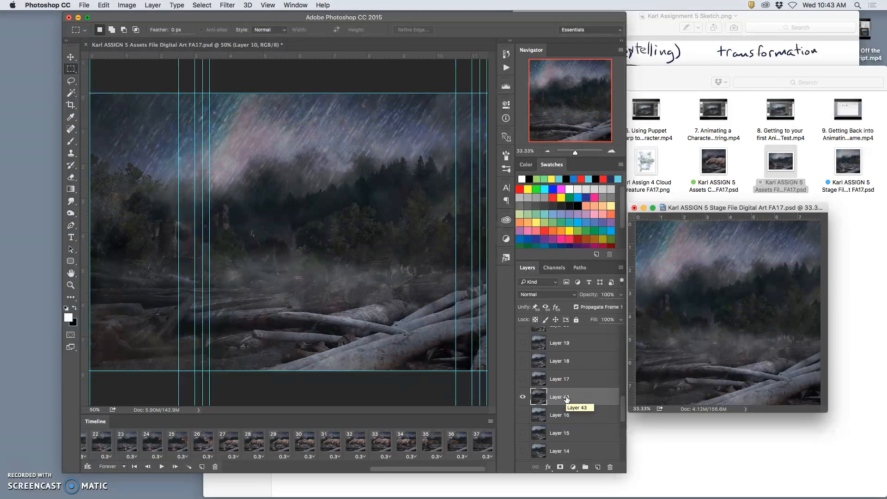
pyautogui.press('super+bracketleft')
pyautogui.press('super+bracketleft')
pyautogui.press('super+bracketleft')
pyautogui.press('super+bracketleft')
pyautogui.press('super+bracketleft')
pyautogui.press('super+bracketleft')
pyautogui.press('super+bracketleft')
pyautogui.press('super+bracketleft')
pyautogui.press('super+bracketleft')
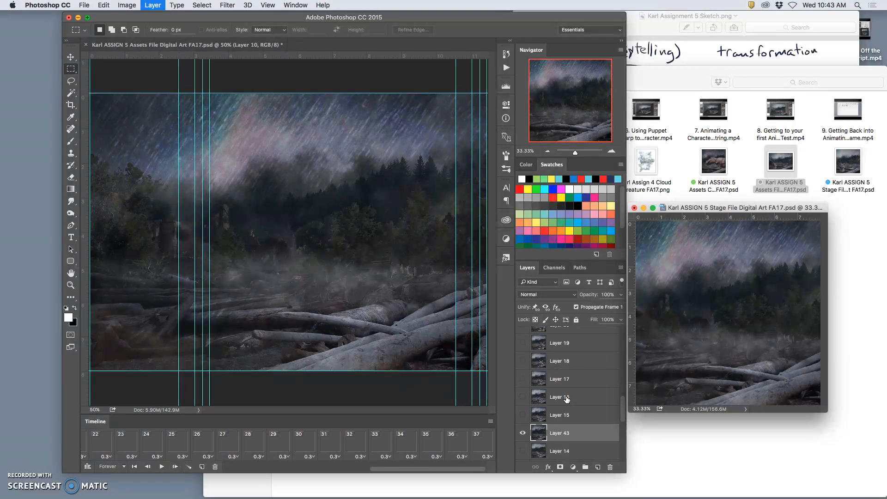
pyautogui.press('super+bracketleft')
pyautogui.press('super+bracketleft')
pyautogui.press('super+bracketleft')
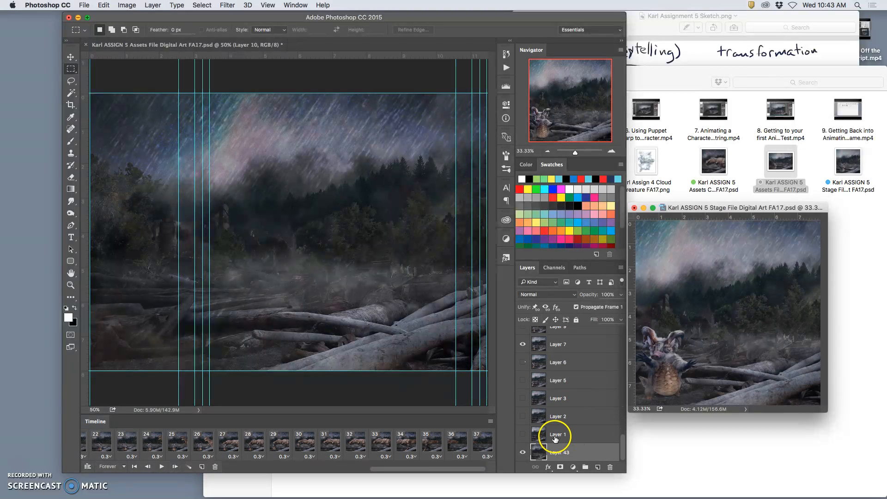
# Shift the assets file's marquee selection so it spans the guides at 3 and 11 on the ruler
pyautogui.click(425, 320)
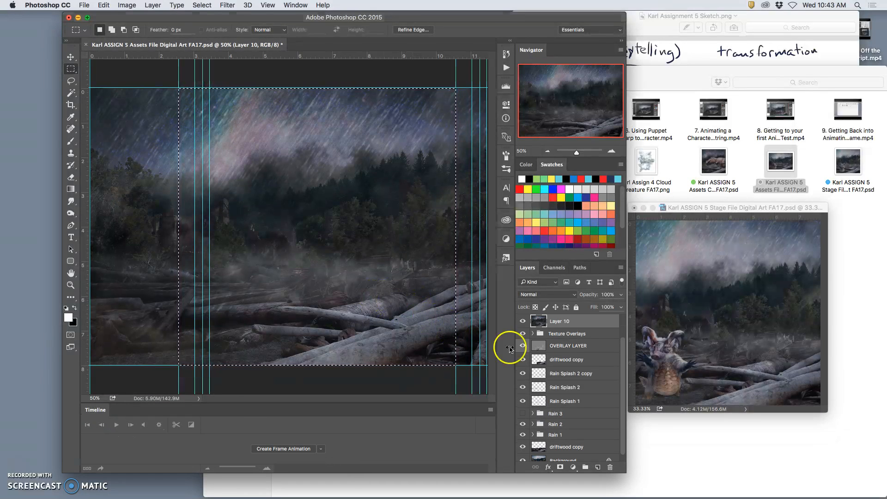
pyautogui.click(671, 204)
pyautogui.scroll(-2, 585, 387)
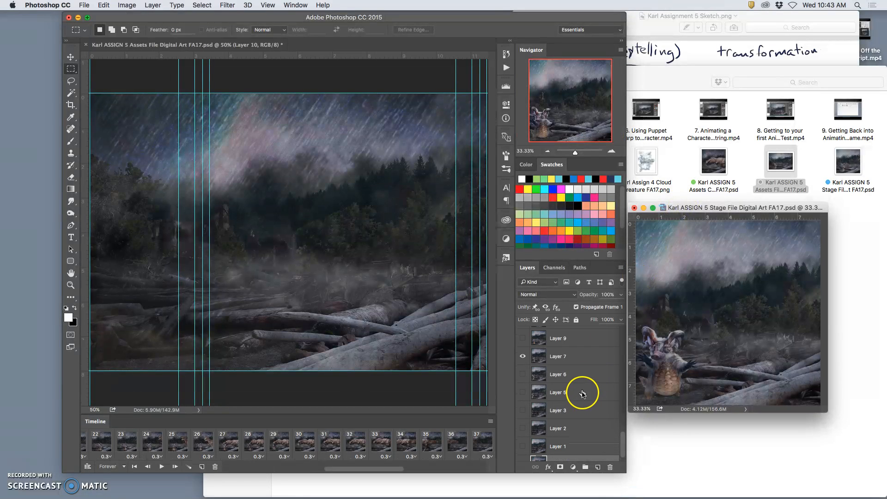
pyautogui.click(397, 149)
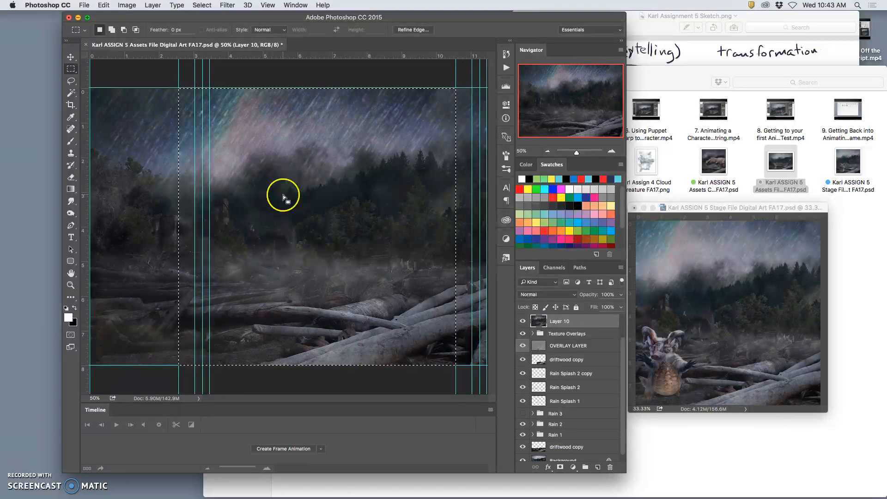
pyautogui.moveTo(283, 195); pyautogui.dragTo(298, 195)
# Show the Rain 3 group and hide the Rain 1 and Rain 2 groups in the assets file
pyautogui.scroll(-1, 555, 406)
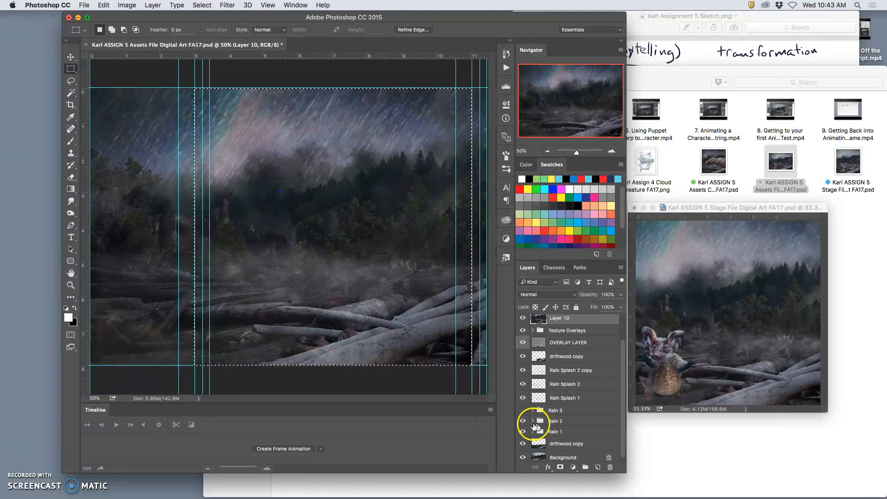
pyautogui.click(523, 432)
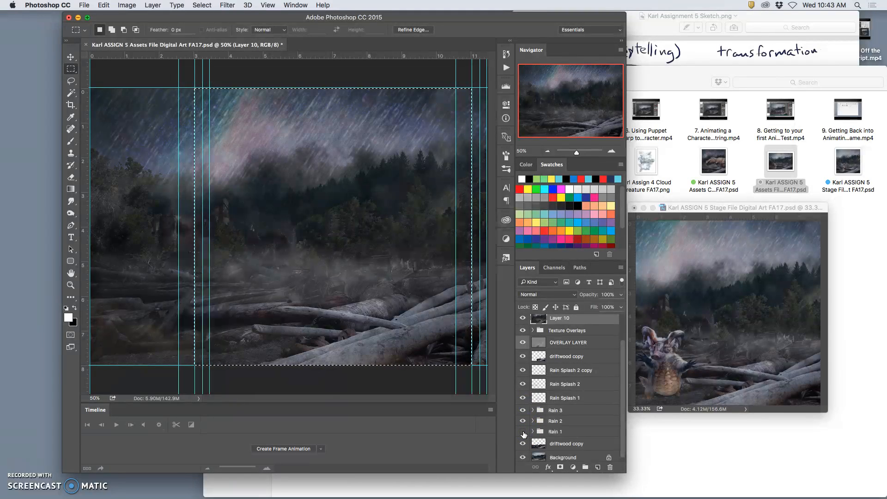
pyautogui.click(523, 421)
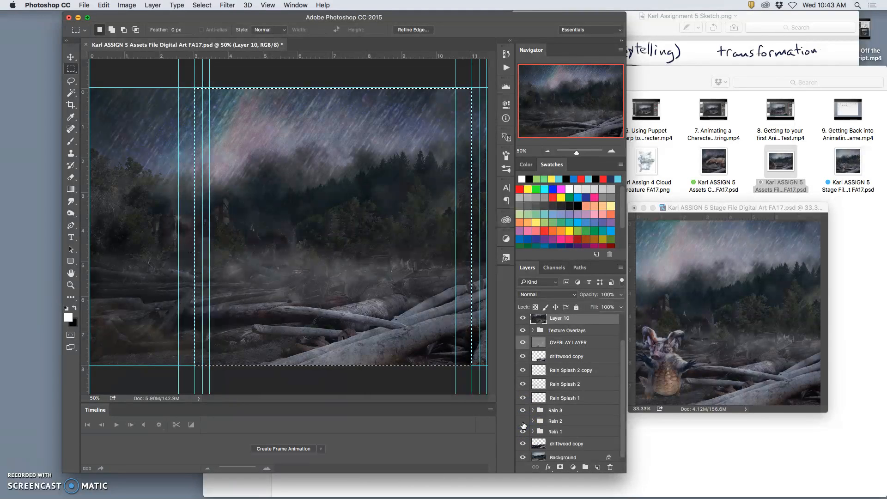
pyautogui.click(523, 432)
# Clear the marquee selection and delete the merged scene layer above the Texture Overlays group
pyautogui.scroll(2, 531, 420)
pyautogui.press('super+d')
pyautogui.press('Delete')
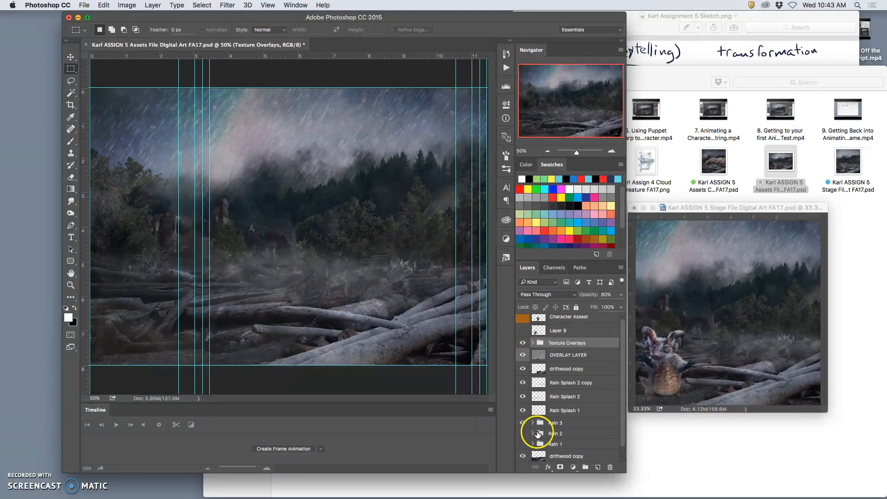
# Compare the Rain 2 and Rain 3 groups and duplicate Layer 6 inside the Rain 3 group
pyautogui.click(523, 433)
pyautogui.click(524, 434)
pyautogui.click(524, 424)
pyautogui.click(524, 423)
pyautogui.click(523, 434)
pyautogui.click(554, 436)
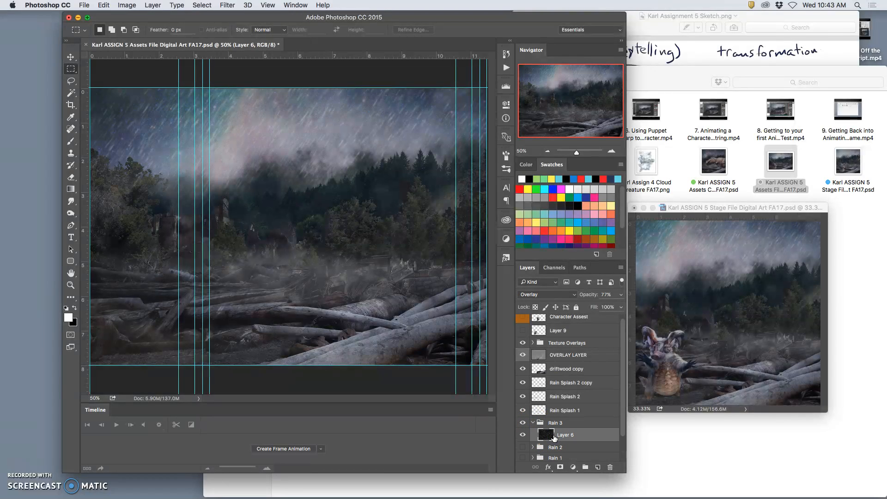
pyautogui.press('super+j')
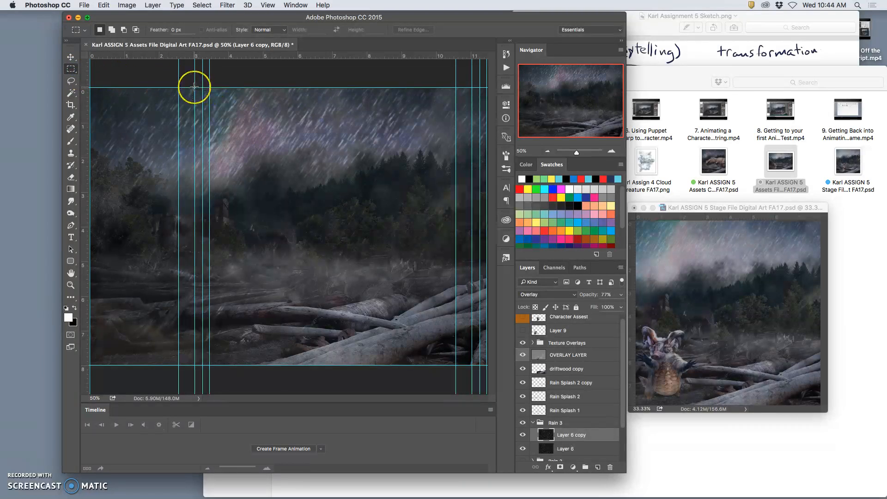
# Select the full-height scene between the guides at 3 and 11 and stamp the visible layers onto a new layer above Texture Overlays
pyautogui.moveTo(194, 87); pyautogui.dragTo(471, 372)
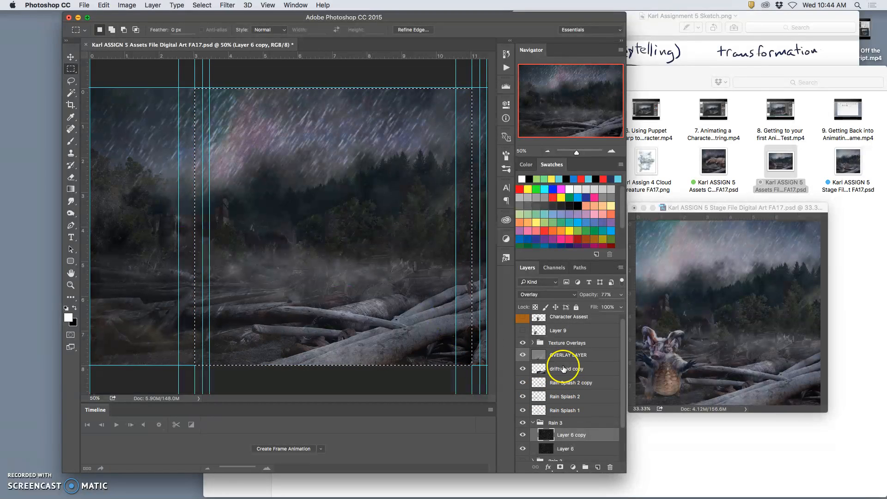
pyautogui.click(559, 345)
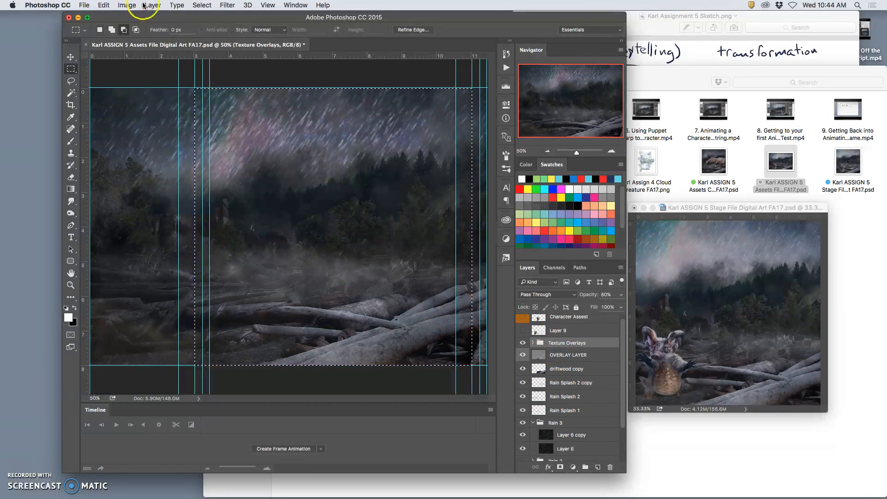
pyautogui.click(153, 5)
pyautogui.keyDown('alt'); pyautogui.click(170, 346); pyautogui.keyUp('alt')
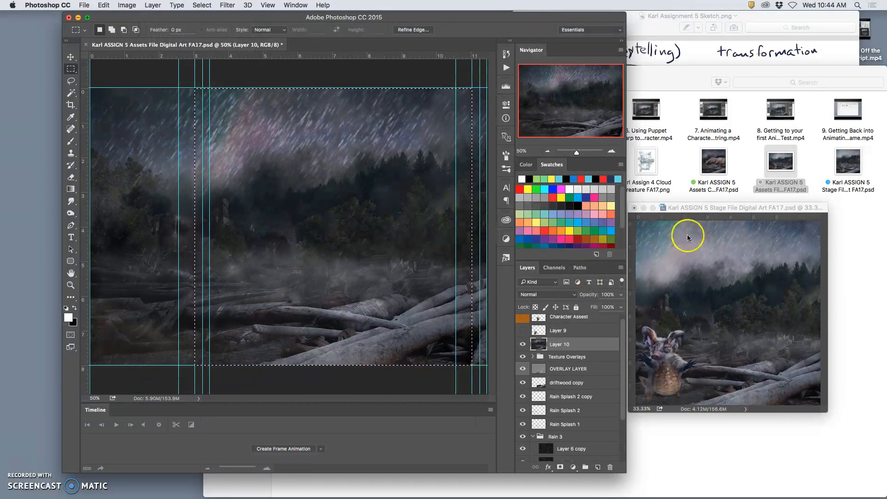
# Switch to the stage file and check the visibility of Layer 43 in the layer stack
pyautogui.click(696, 212)
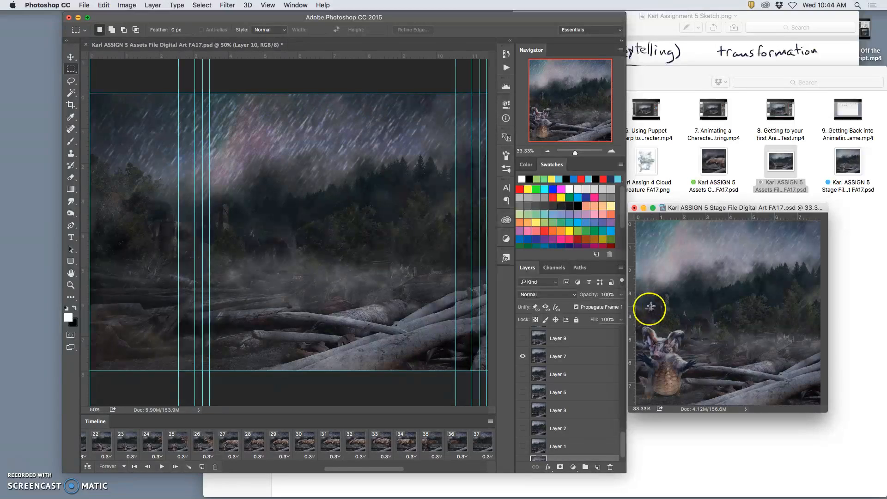
pyautogui.scroll(-1, 580, 411)
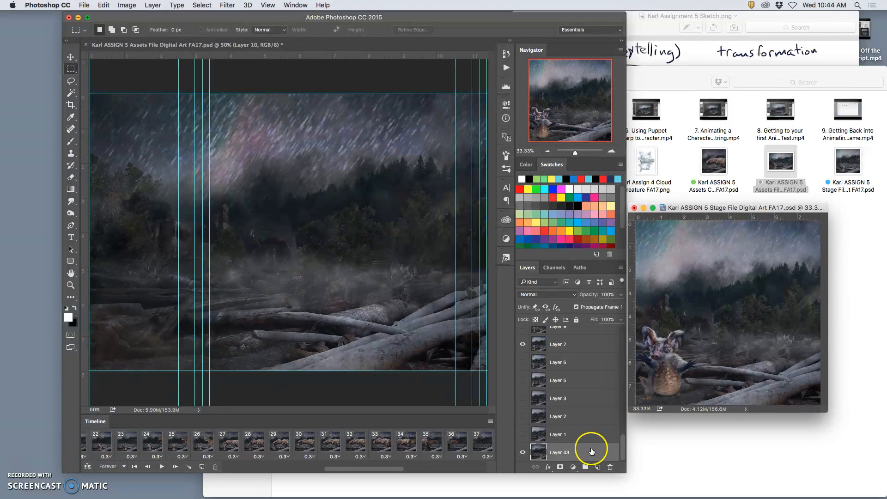
pyautogui.moveTo(528, 451)
pyautogui.mouseDown()
pyautogui.moveTo(499, 439)
pyautogui.moveTo(522, 456)
pyautogui.moveTo(547, 446)
pyautogui.moveTo(525, 454)
pyautogui.mouseUp()
pyautogui.click(523, 453)
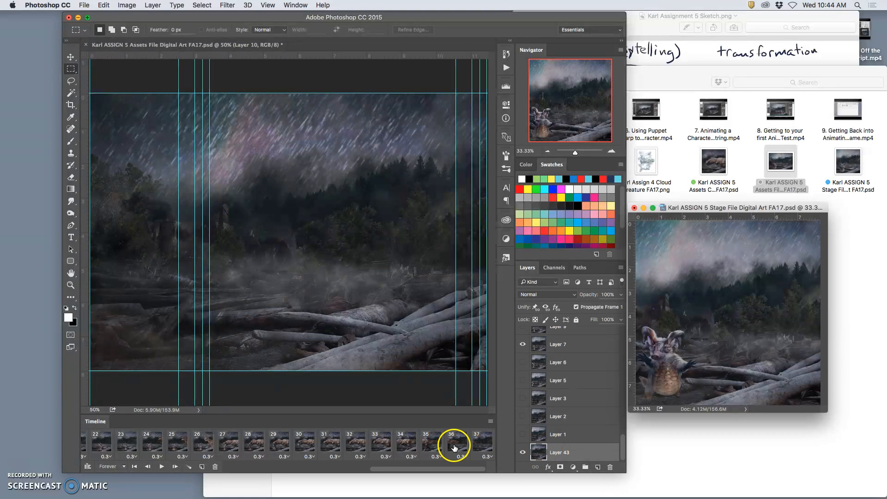
# Review the opening frames 1 to 4 of the stage animation with the added rain background
pyautogui.hscroll(-10, 452, 447)
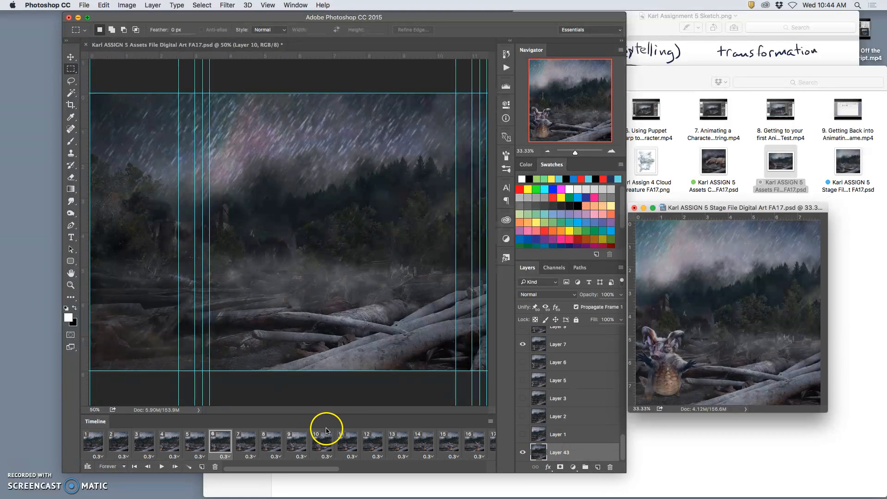
pyautogui.click(102, 446)
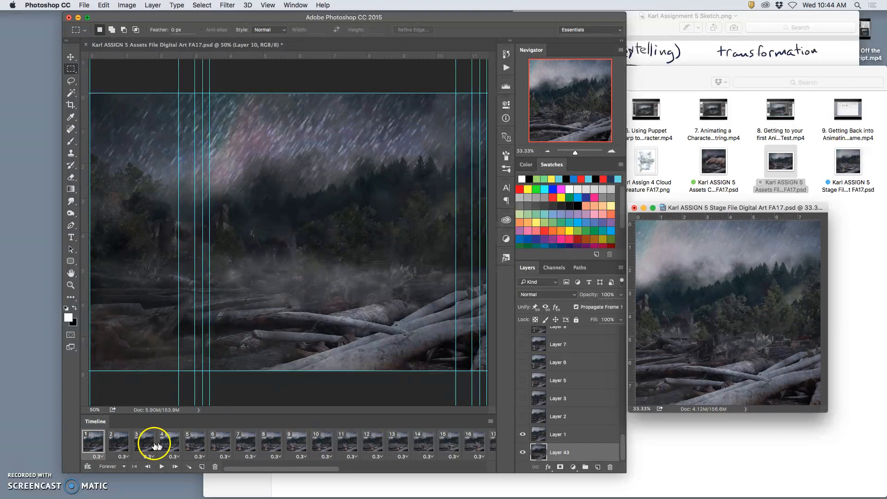
pyautogui.click(121, 448)
pyautogui.click(144, 447)
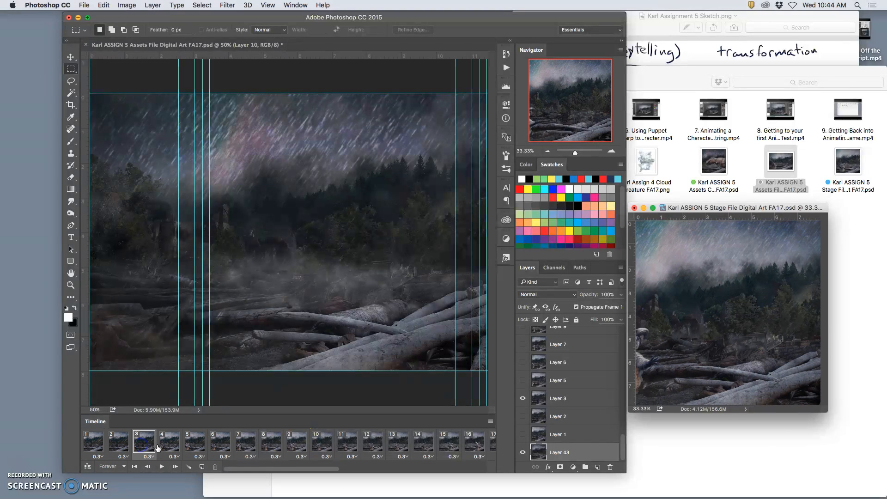
pyautogui.click(160, 447)
pyautogui.click(134, 447)
pyautogui.click(119, 447)
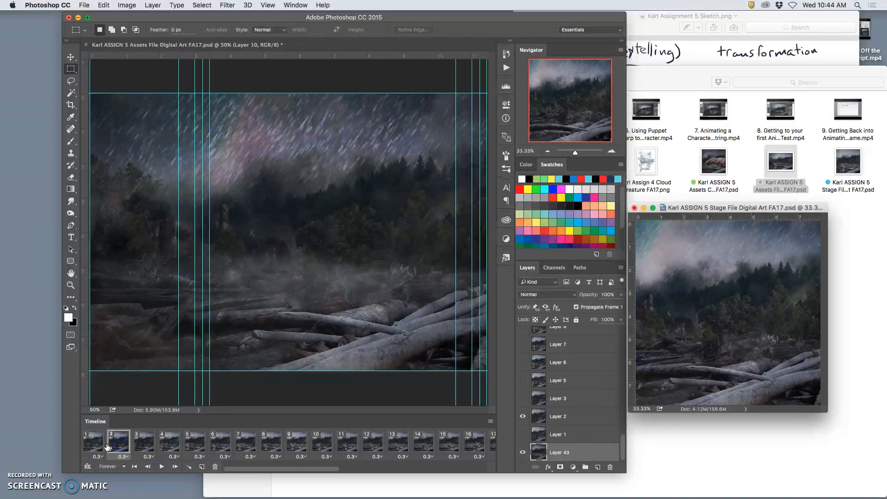
pyautogui.click(106, 446)
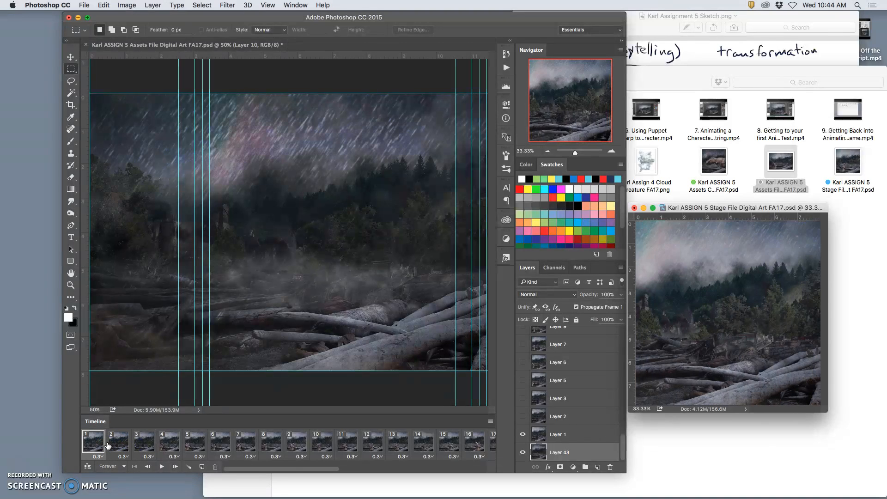
# Duplicate frame 37 as a new last frame and hide Layer 42 in it
pyautogui.hscroll(10, 284, 442)
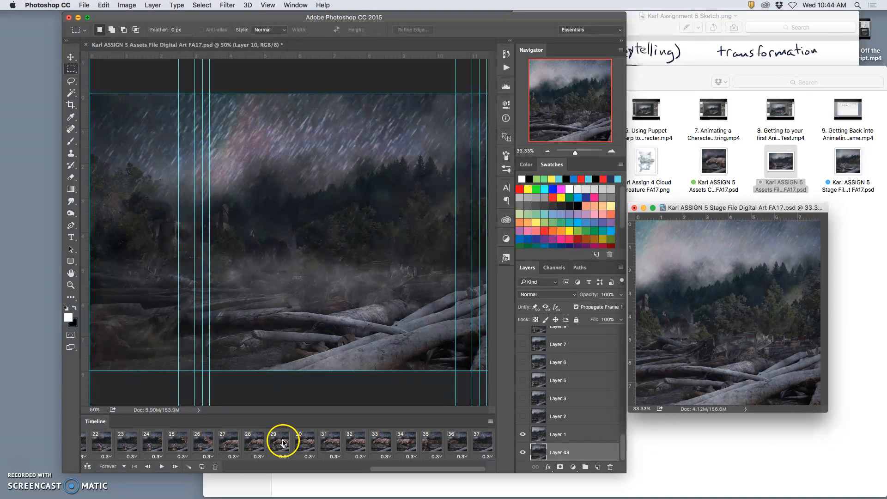
pyautogui.click(483, 442)
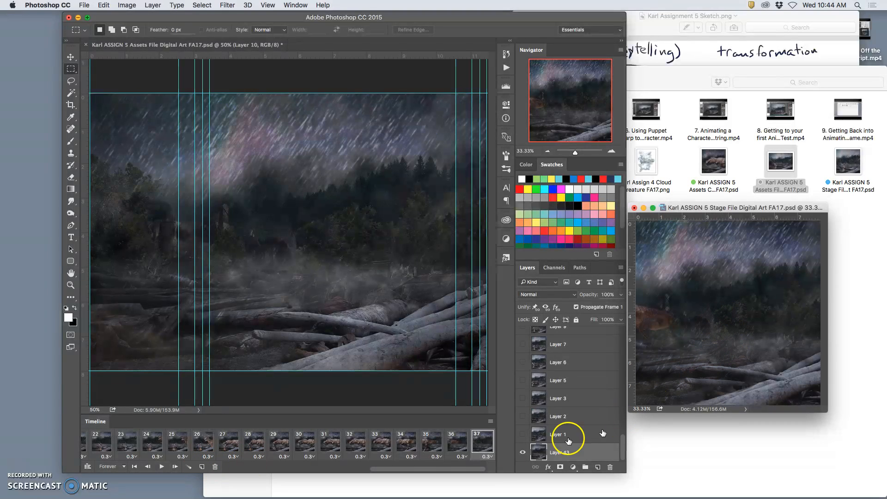
pyautogui.click(201, 467)
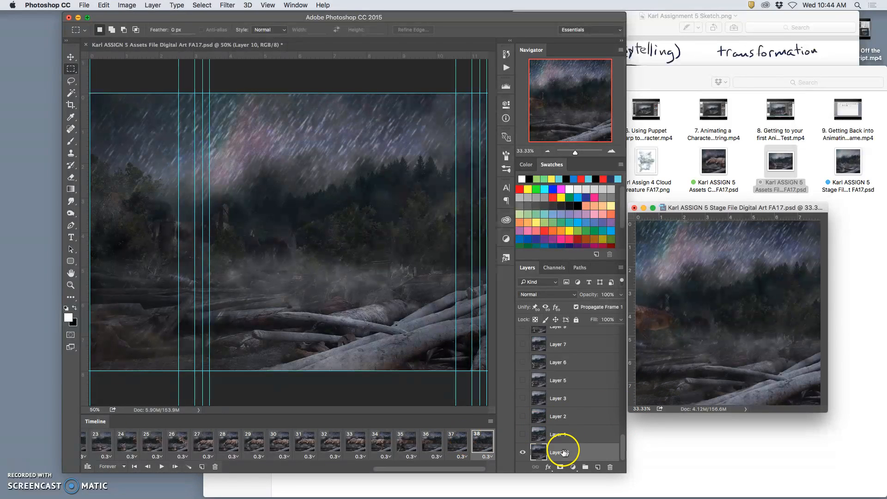
pyautogui.scroll(10, 548, 416)
pyautogui.scroll(5, 549, 417)
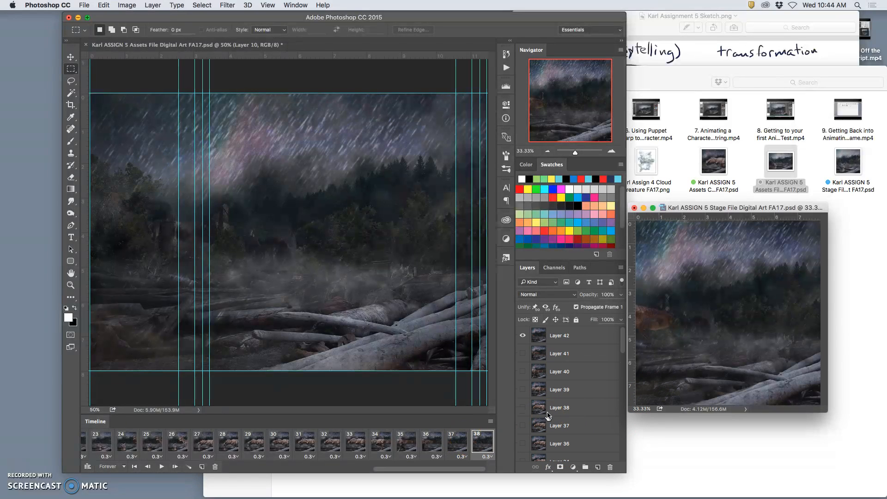
pyautogui.scroll(-10, 564, 419)
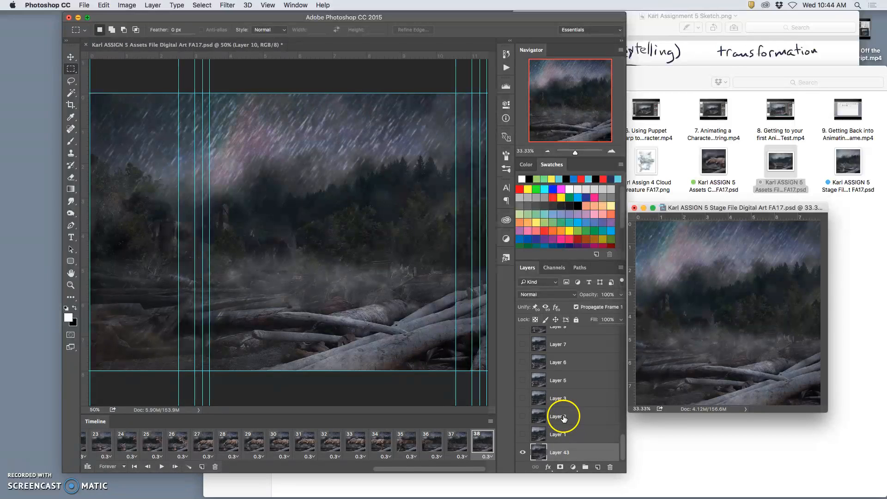
# Compare frame 37 with the new character-free frame 38
pyautogui.click(459, 447)
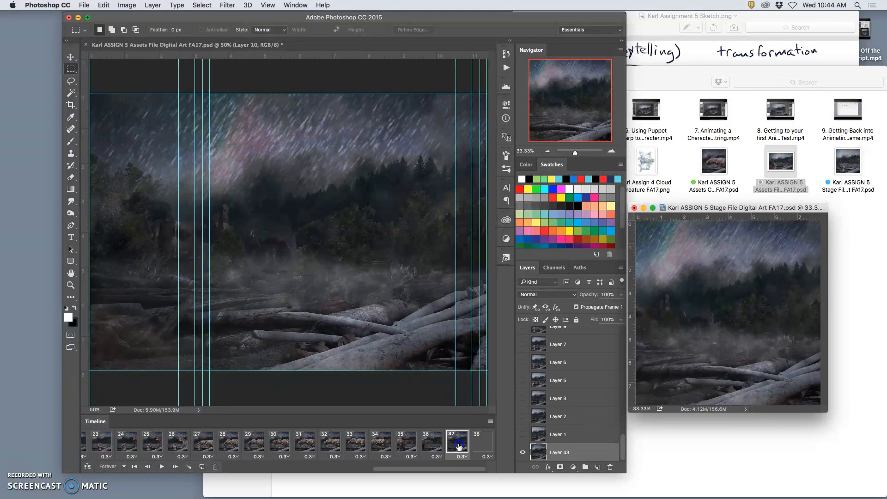
pyautogui.click(485, 449)
pyautogui.click(467, 447)
pyautogui.click(475, 448)
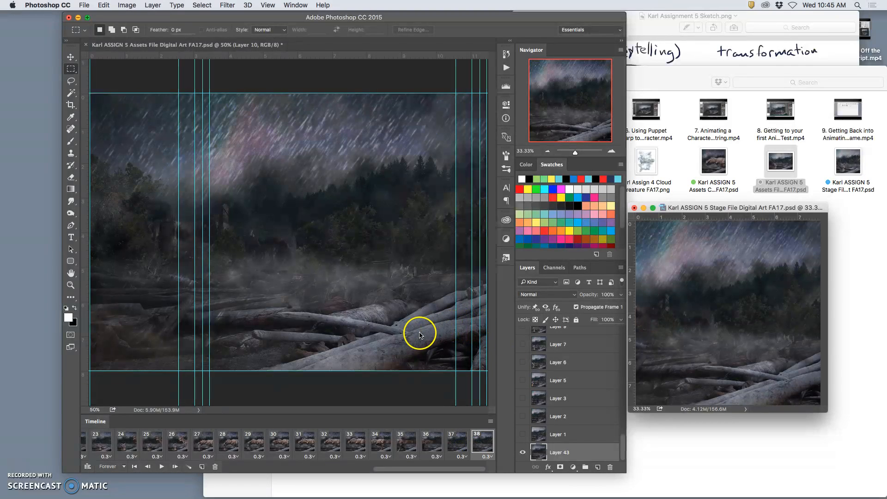
# Duplicate frame 38 and paste the merged scene from the assets file below Layer 1 in the stage file
pyautogui.click(202, 467)
pyautogui.click(332, 347)
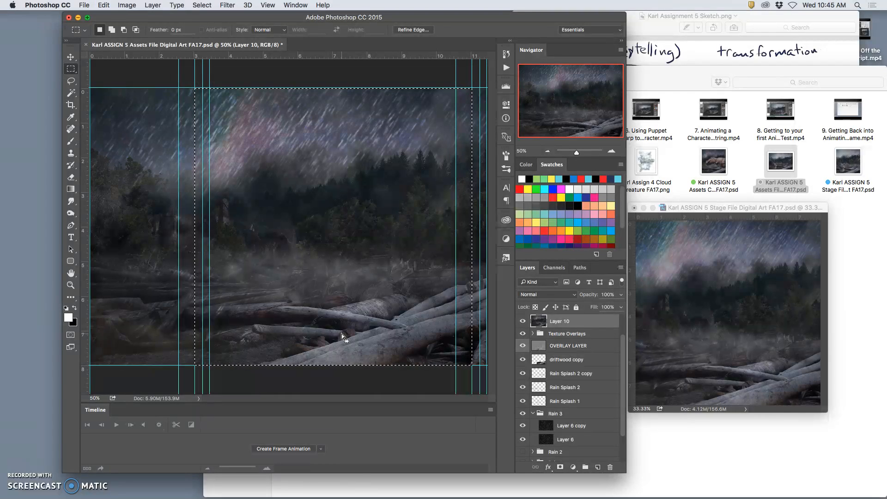
pyautogui.click(152, 5)
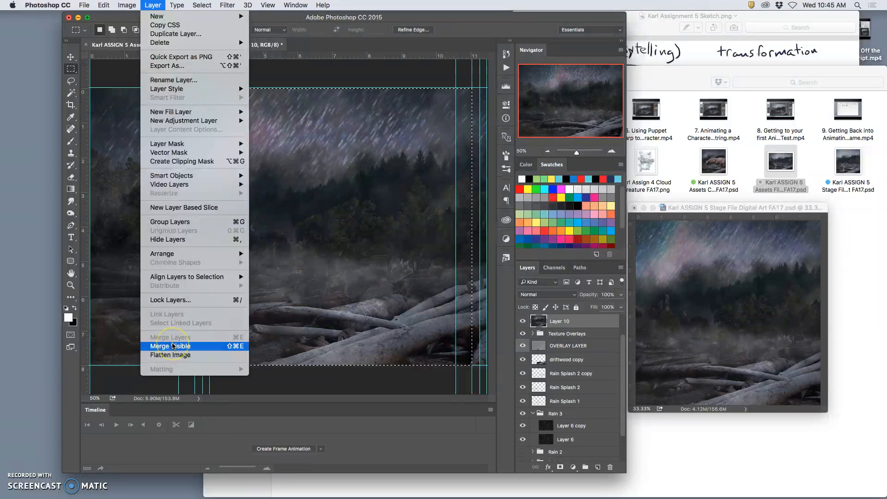
pyautogui.click(601, 361)
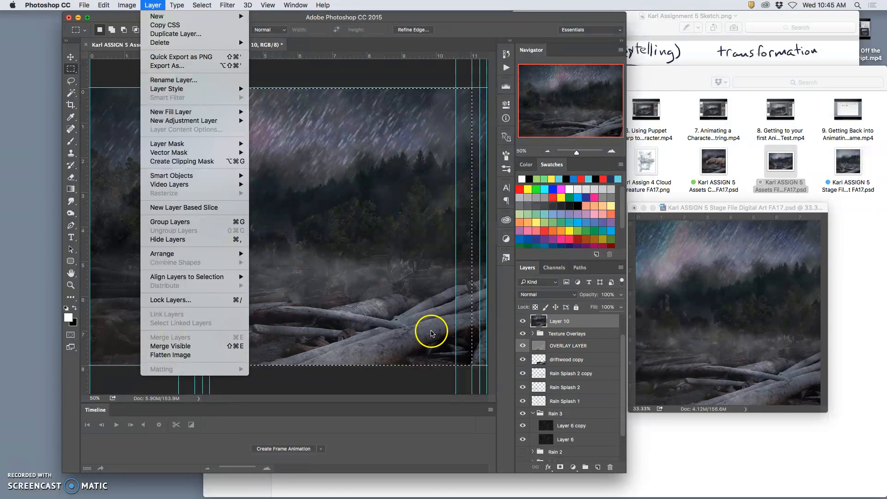
pyautogui.click(431, 333)
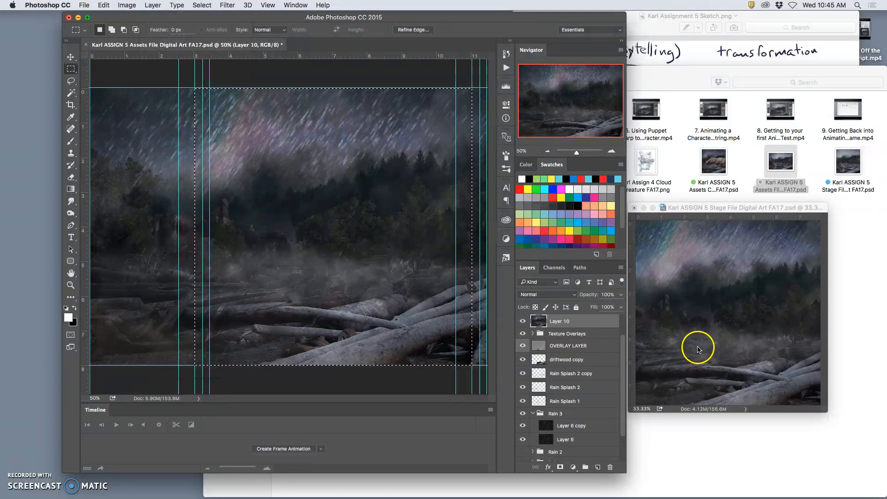
pyautogui.click(701, 209)
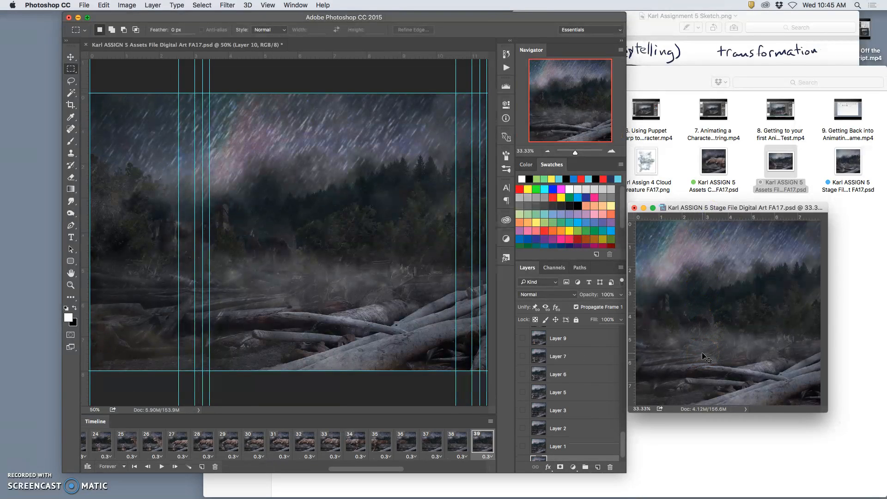
pyautogui.press('super+v')
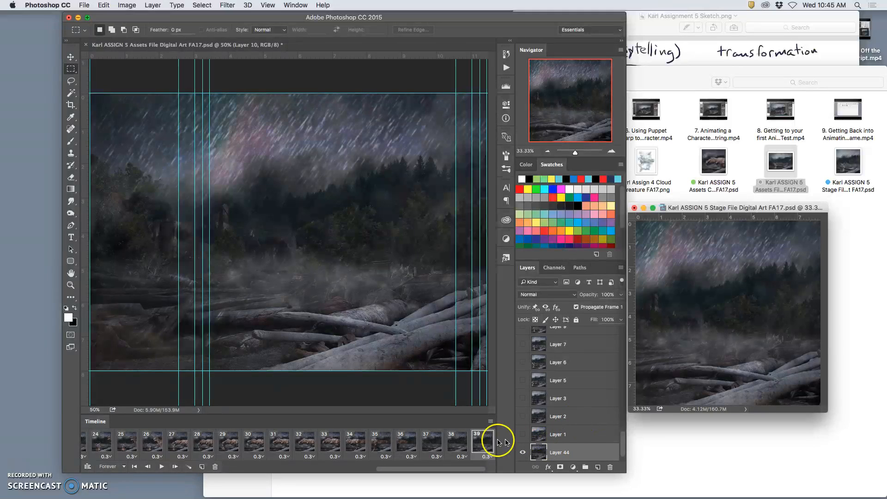
# Compare frames 37, 38 and 39 and examine the two rain backgrounds below Layer 1
pyautogui.click(445, 447)
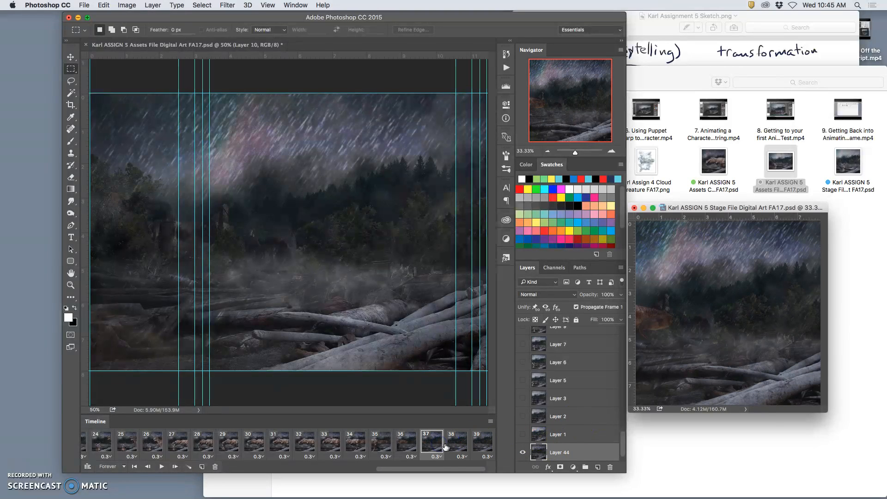
pyautogui.click(461, 447)
pyautogui.scroll(-1, 560, 445)
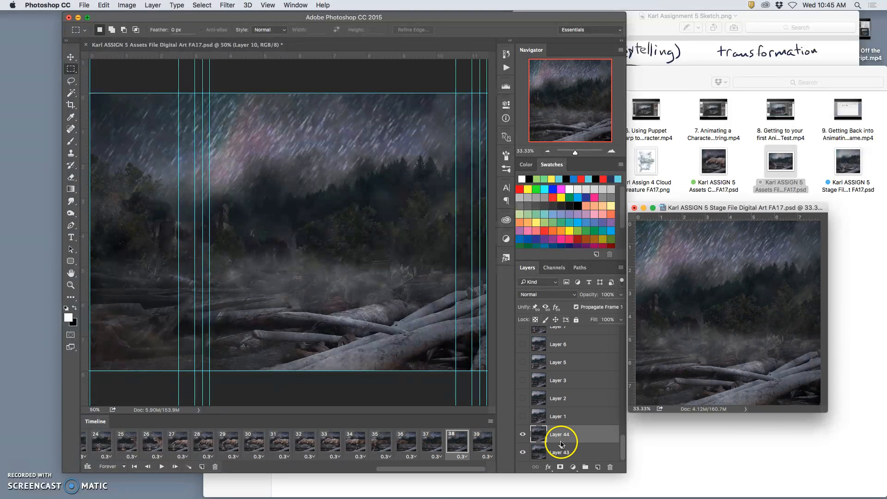
pyautogui.click(482, 444)
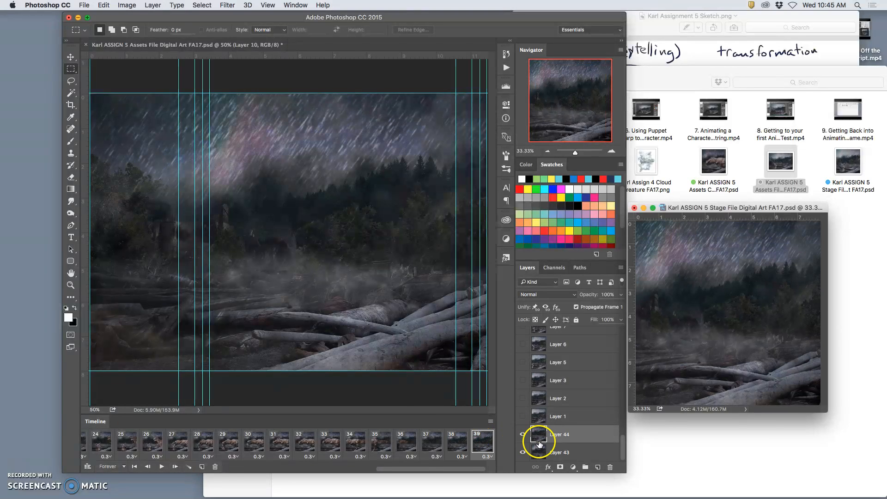
# Delete the merged scene layer in the assets file and select the full-height area between the guides at about 3.25 and 11.25
pyautogui.click(430, 377)
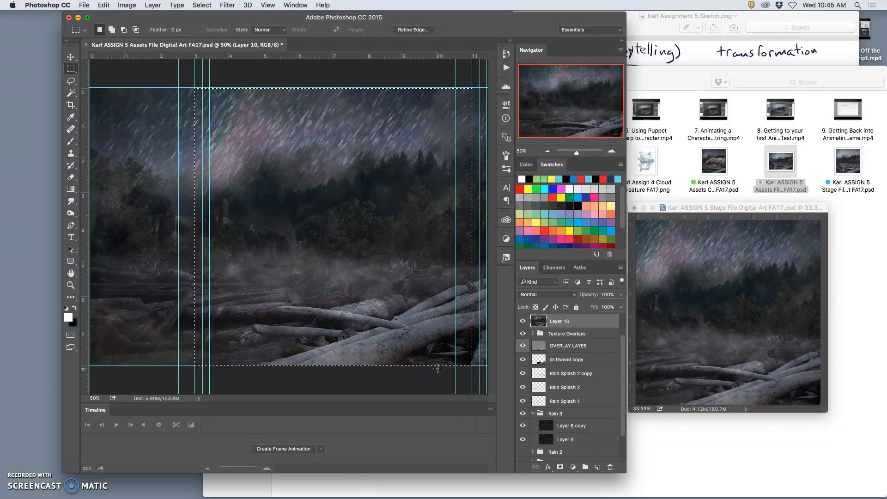
pyautogui.press('super+d')
pyautogui.press('Delete')
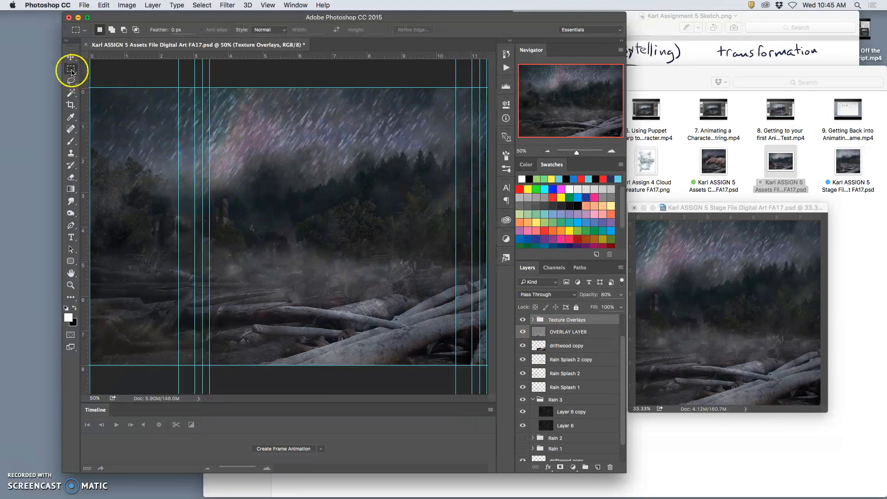
pyautogui.moveTo(202, 85); pyautogui.dragTo(482, 372)
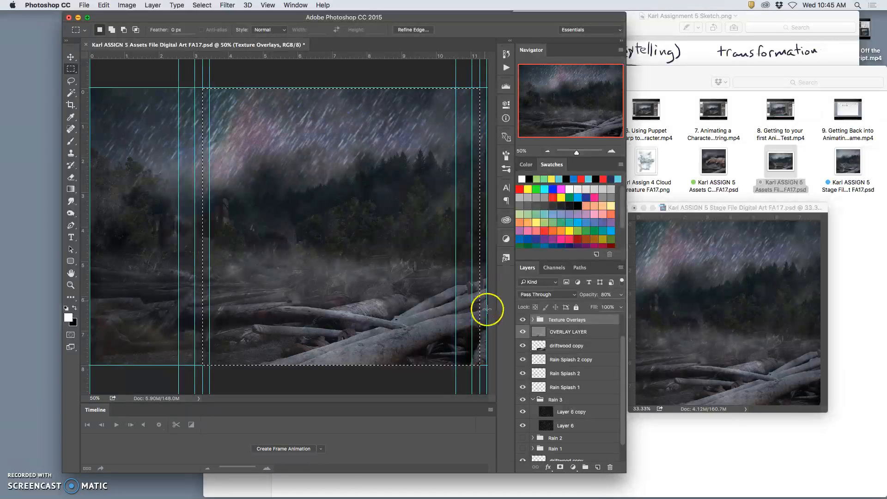
# Hide the Rain 3 group and show the Rain 1 group in the assets file
pyautogui.scroll(-2, 578, 427)
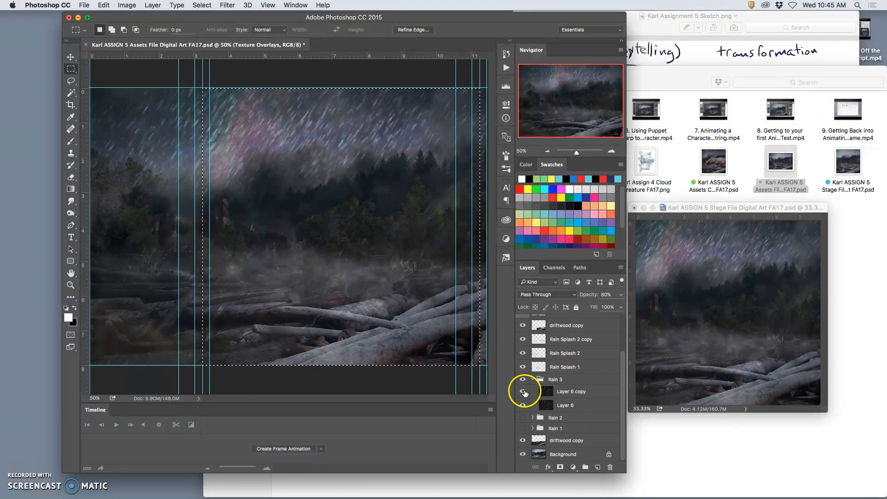
pyautogui.click(523, 379)
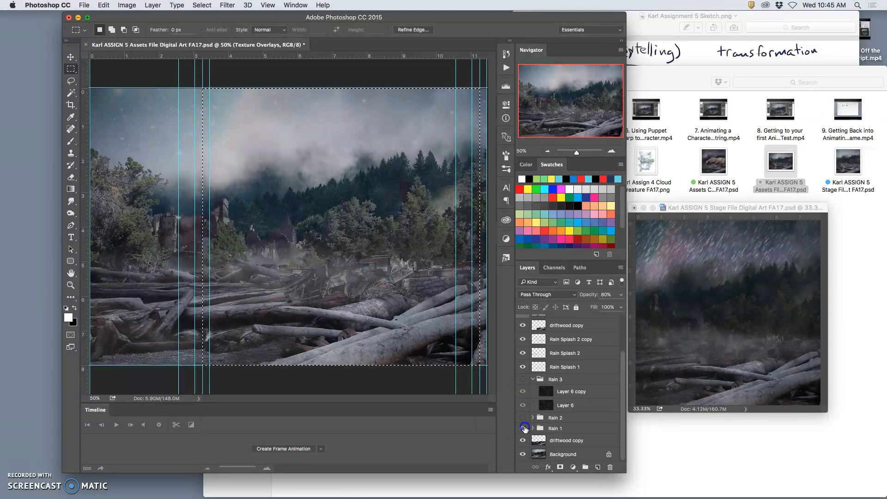
pyautogui.click(524, 428)
# Copy the selected area of Layer 6 in the Rain 1 group to a new layer and hide Rain Splash 2
pyautogui.click(534, 429)
pyautogui.click(553, 442)
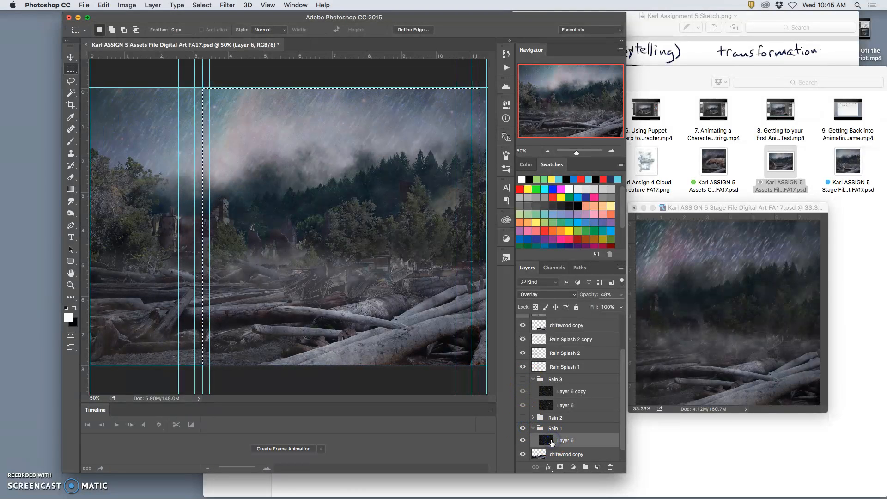
pyautogui.press('super+d')
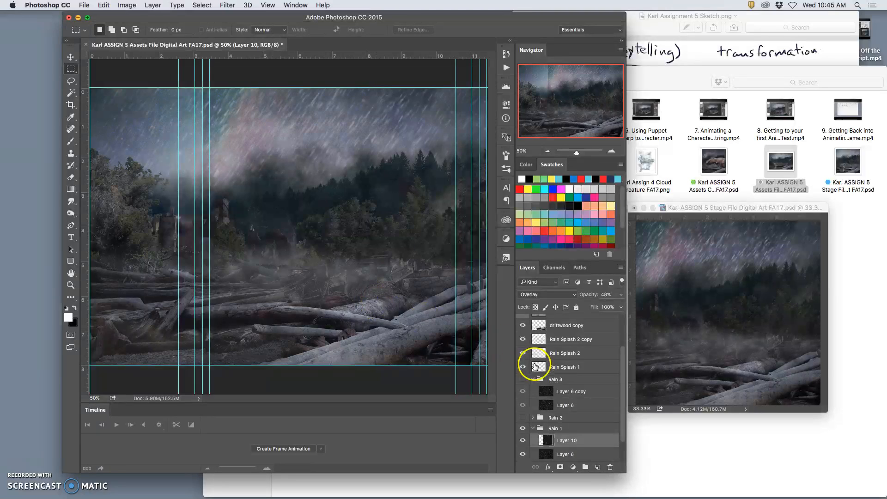
pyautogui.click(523, 353)
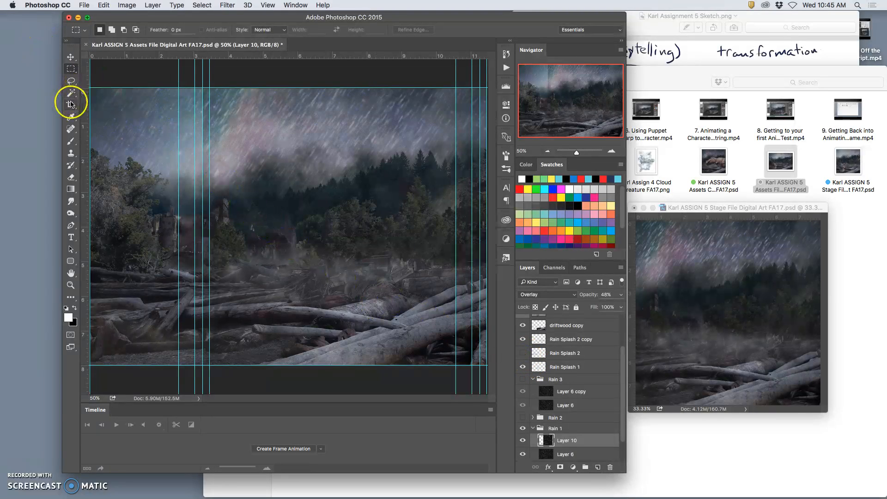
# Stamp the visible layers of the assets file onto a new layer above the Texture Overlays group
pyautogui.scroll(3, 576, 362)
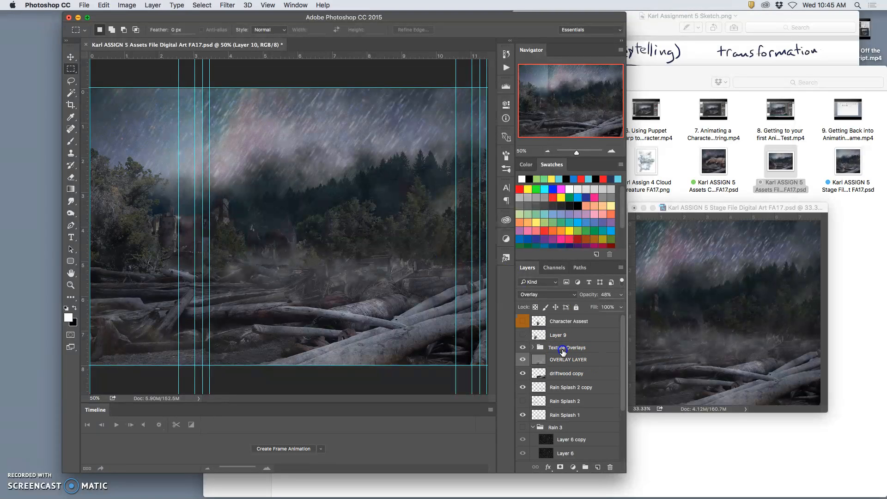
pyautogui.click(563, 351)
pyautogui.click(153, 5)
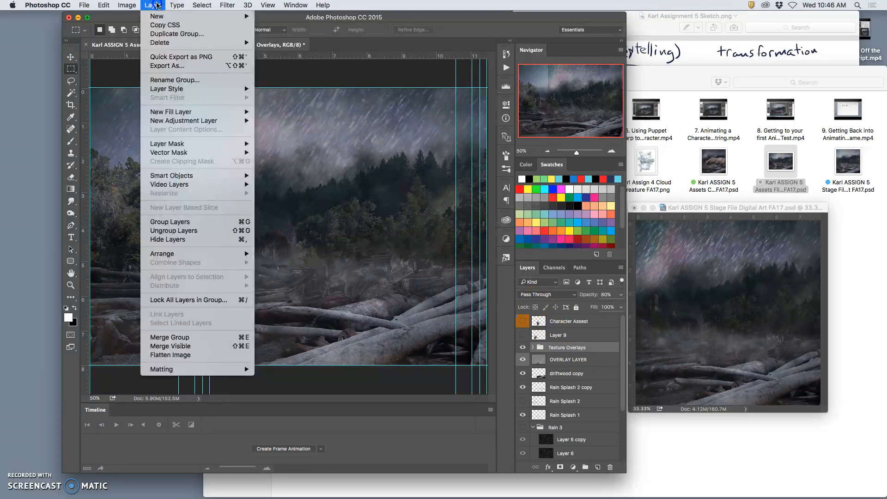
pyautogui.press('super+alt+shift+e')
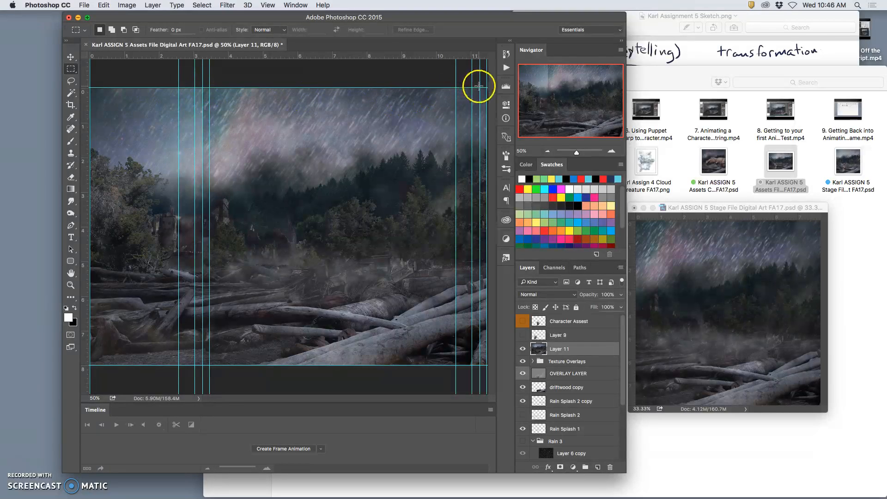
# Select the full-height scene between the guides at about 3.25 and 11.25 and switch to the stage file
pyautogui.moveTo(479, 88); pyautogui.dragTo(198, 382)
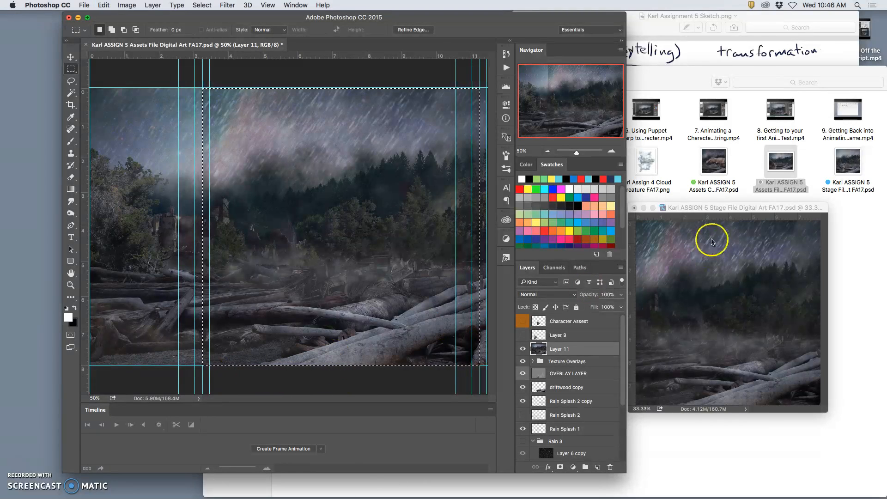
pyautogui.click(711, 212)
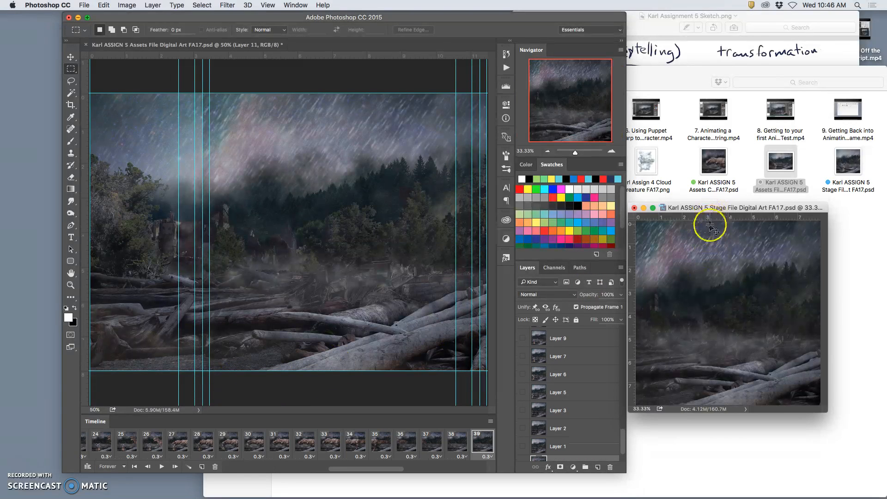